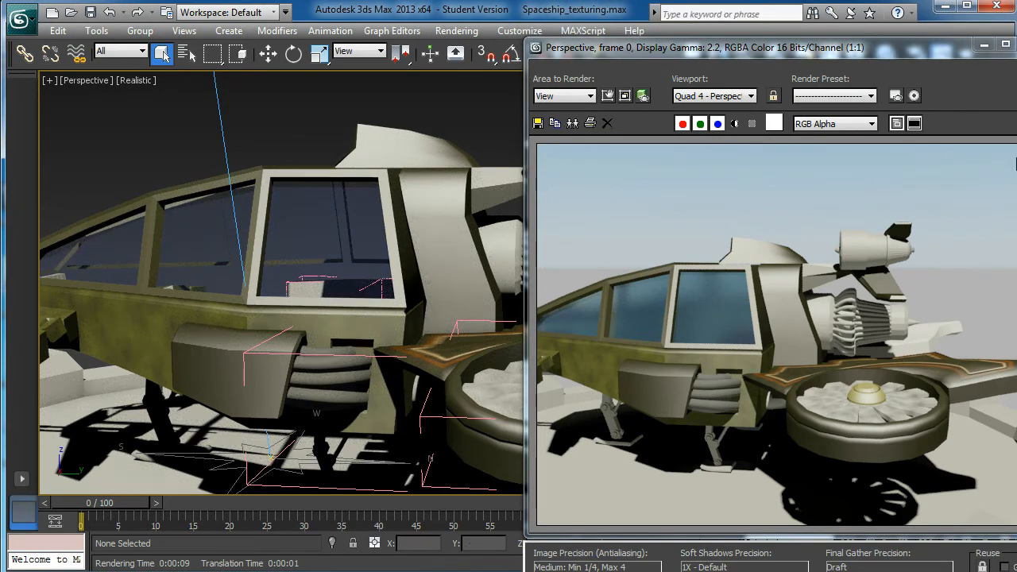
- Turn off the mr Physical Sky environment map and keep a plain grey background colour with RGB 67, 67, 67
click(405, 53)
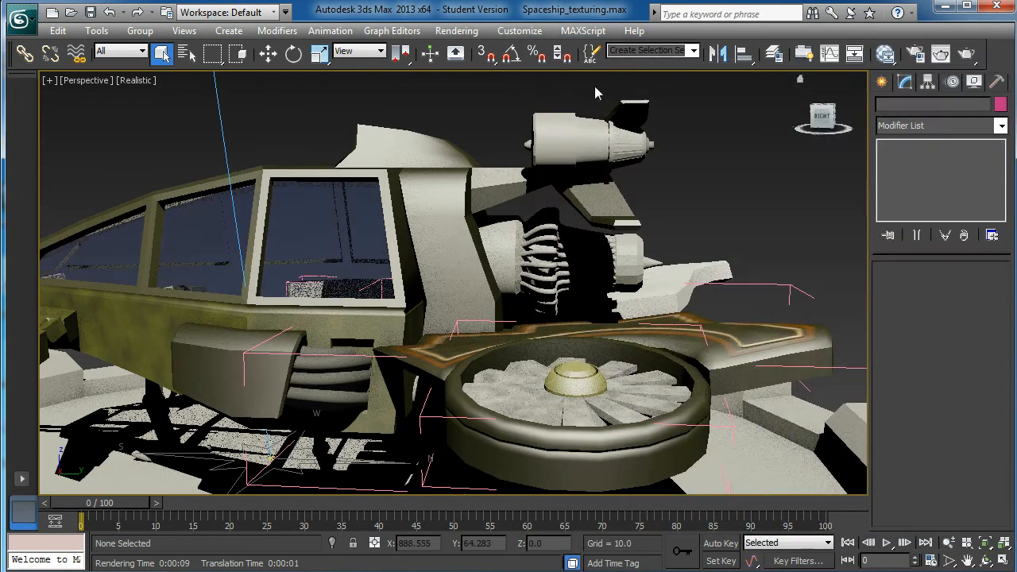
alt+middle_drag(601, 270, 601, 286)
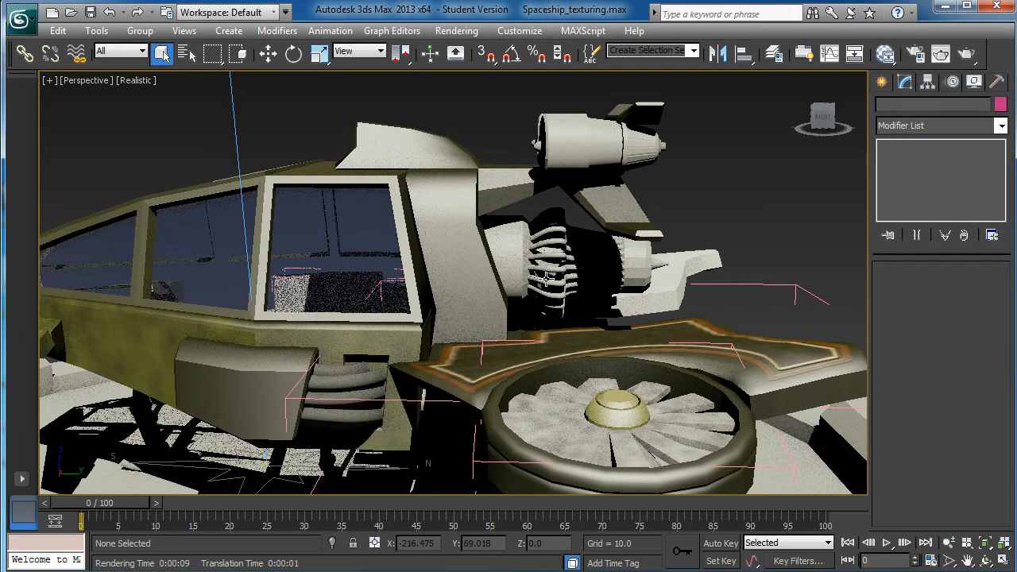
click(459, 31)
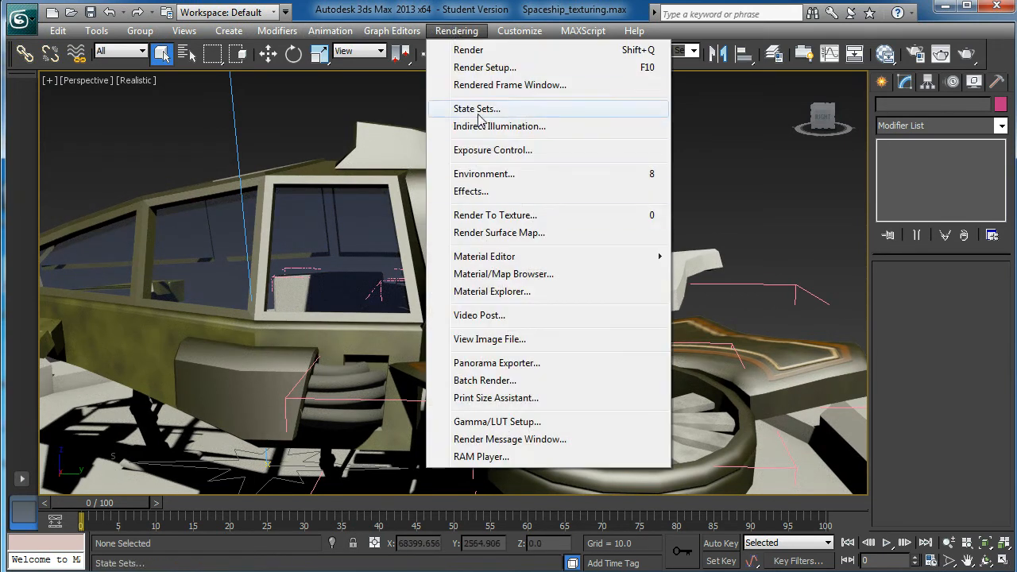
click(476, 197)
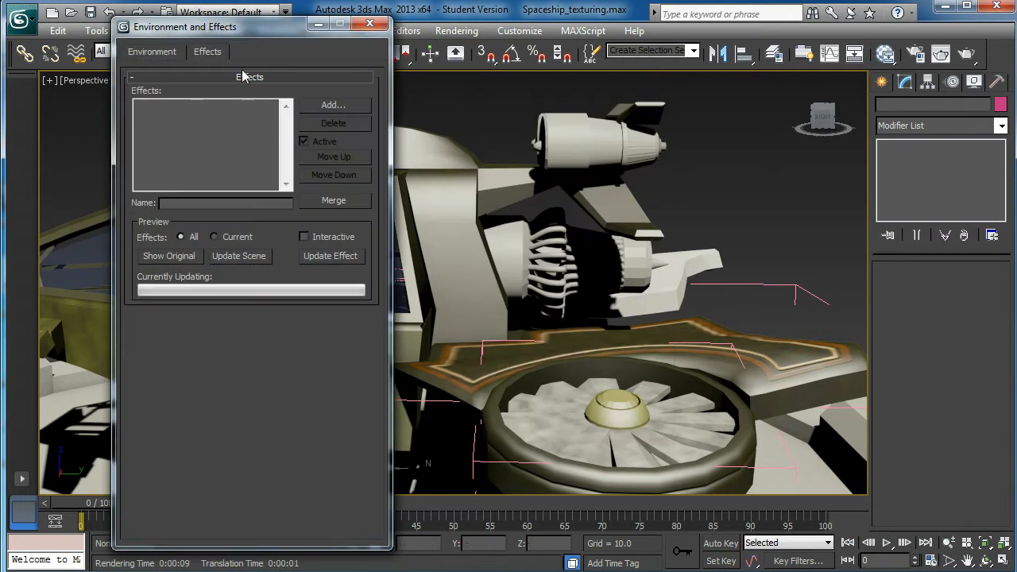
click(151, 54)
drag(190, 32, 283, 41)
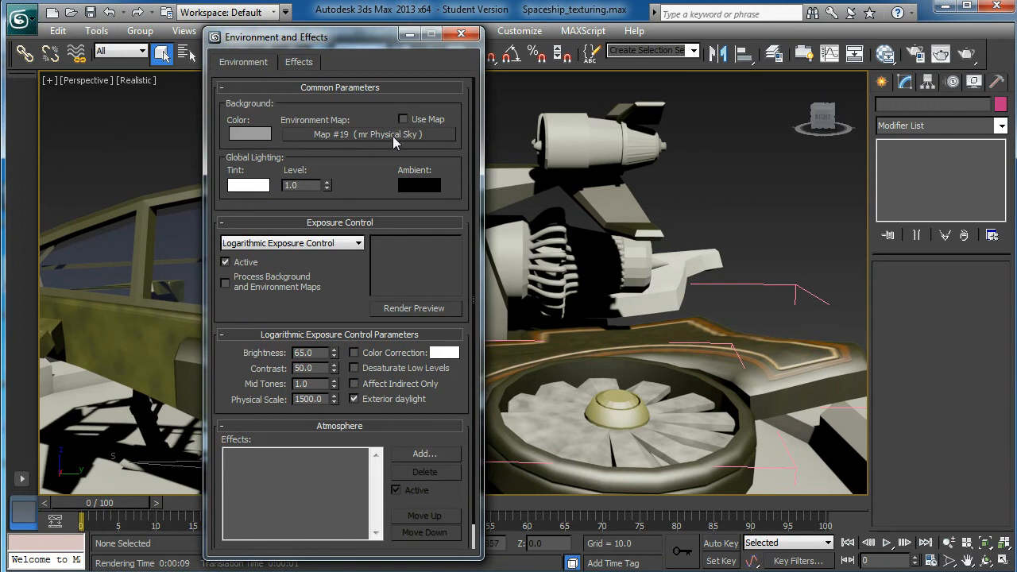
click(253, 134)
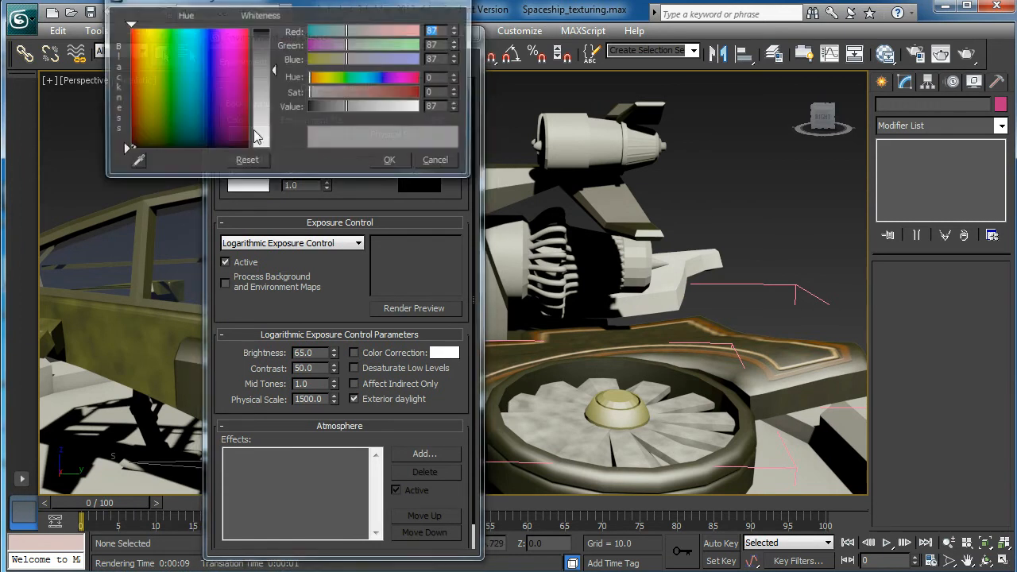
click(395, 161)
click(461, 33)
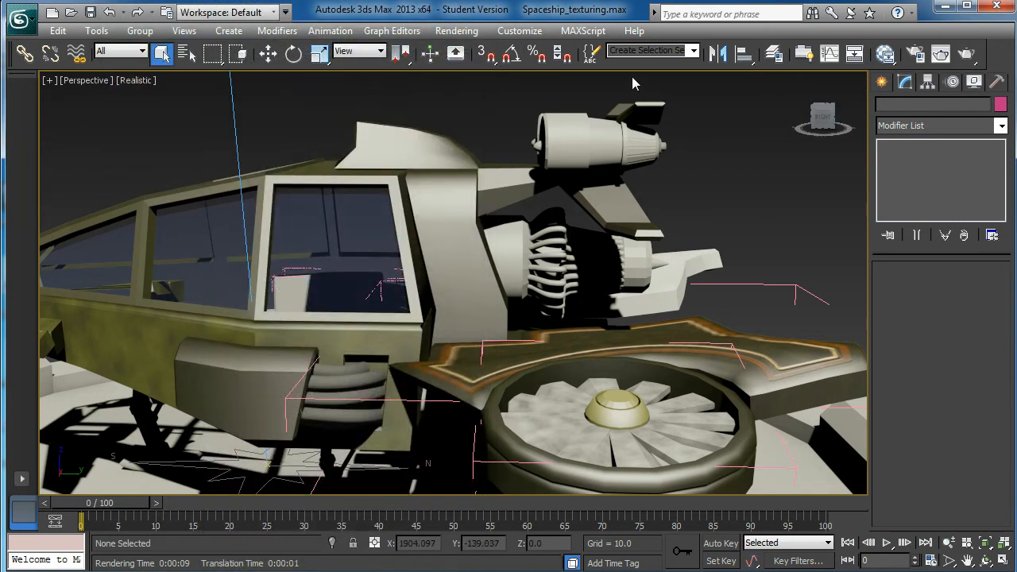
- Render the Perspective view to check the plain background, and put the rendered frame away
click(966, 54)
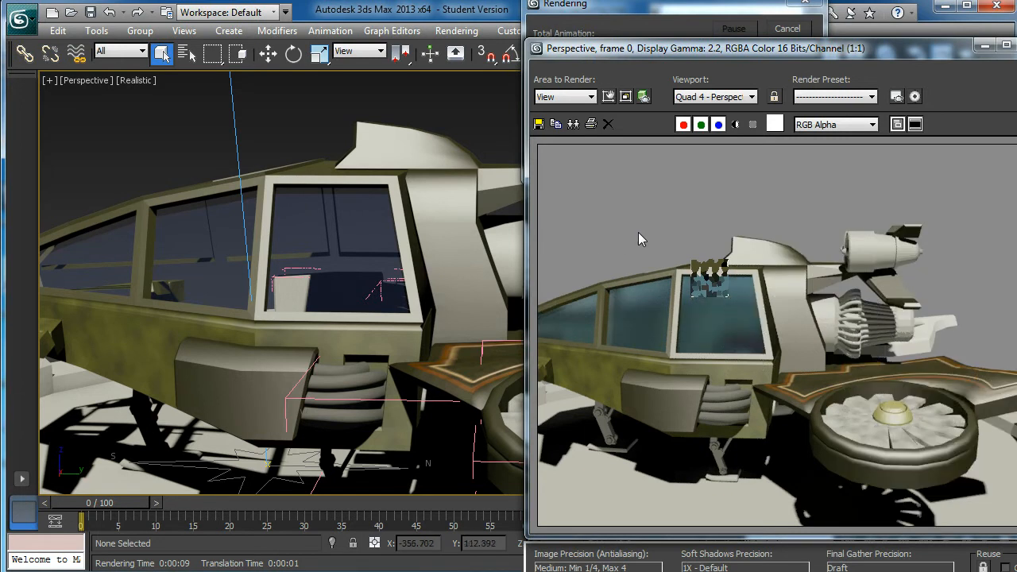
click(985, 46)
- Select the parts of the large rear engine, including its surrounding pipes, and isolate them from the spaceship
mouse_move(566, 232)
alt+middle_down()
mouse_move(541, 213)
mouse_move(522, 223)
mouse_move(584, 233)
alt+middle_up()
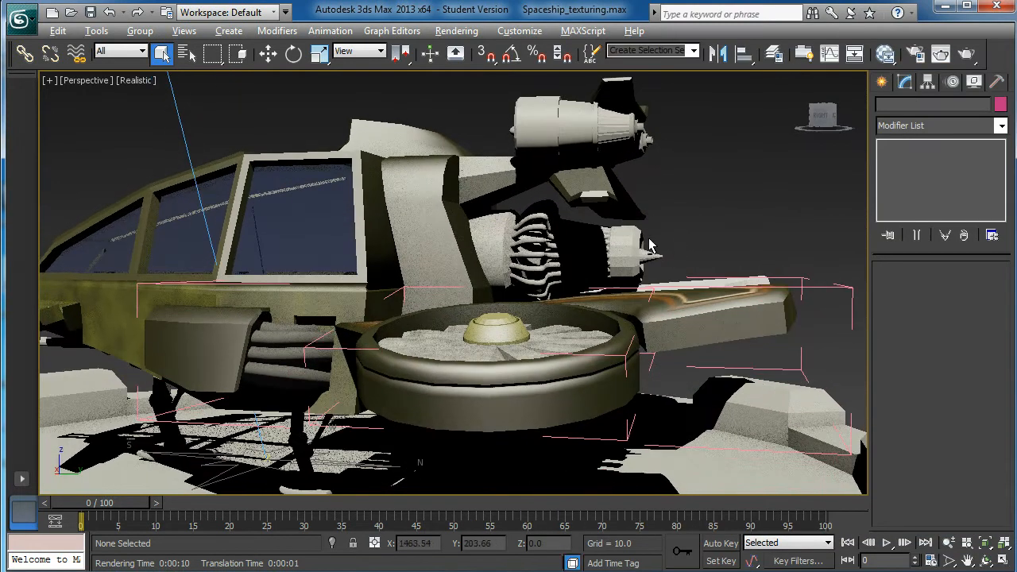
alt+middle_drag(670, 238, 656, 241)
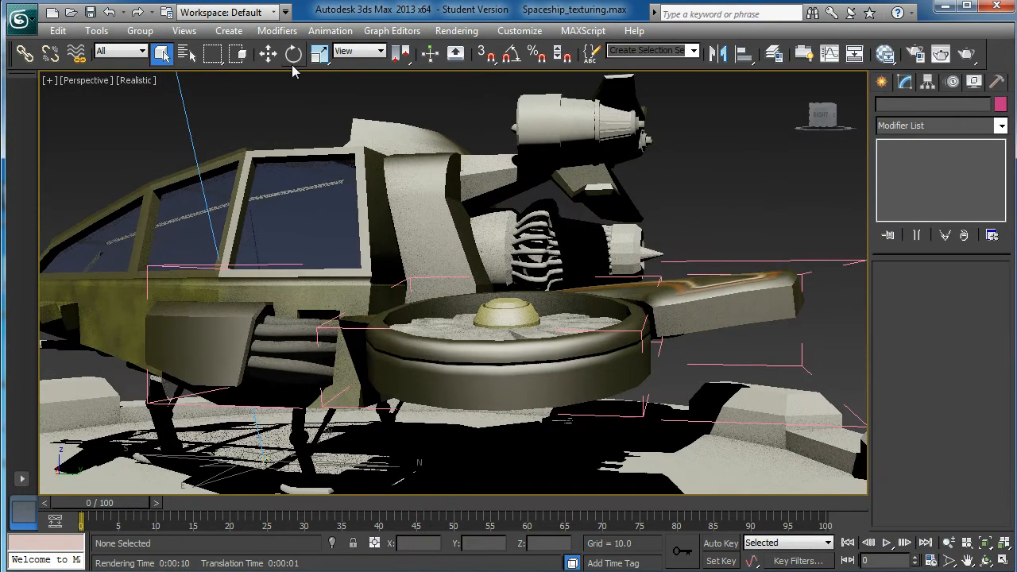
alt+middle_drag(579, 263, 576, 266)
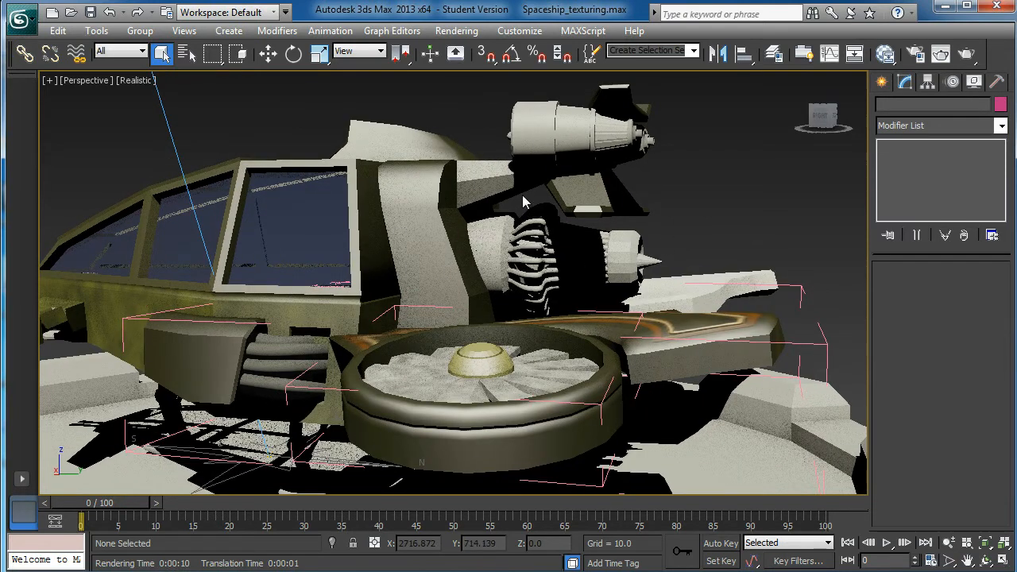
click(553, 302)
alt+middle_drag(555, 302, 528, 275)
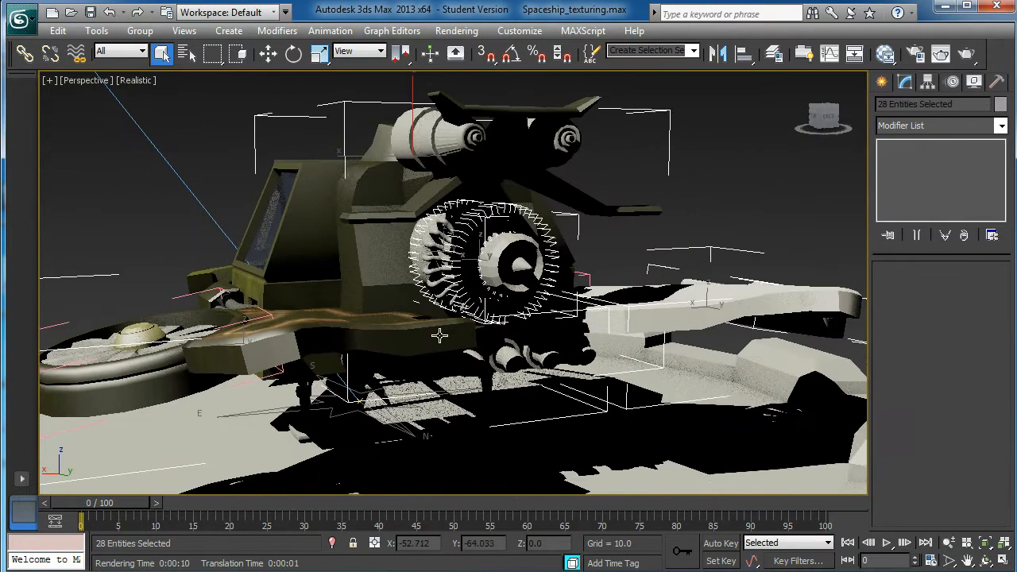
scroll(638, 265, down, 4)
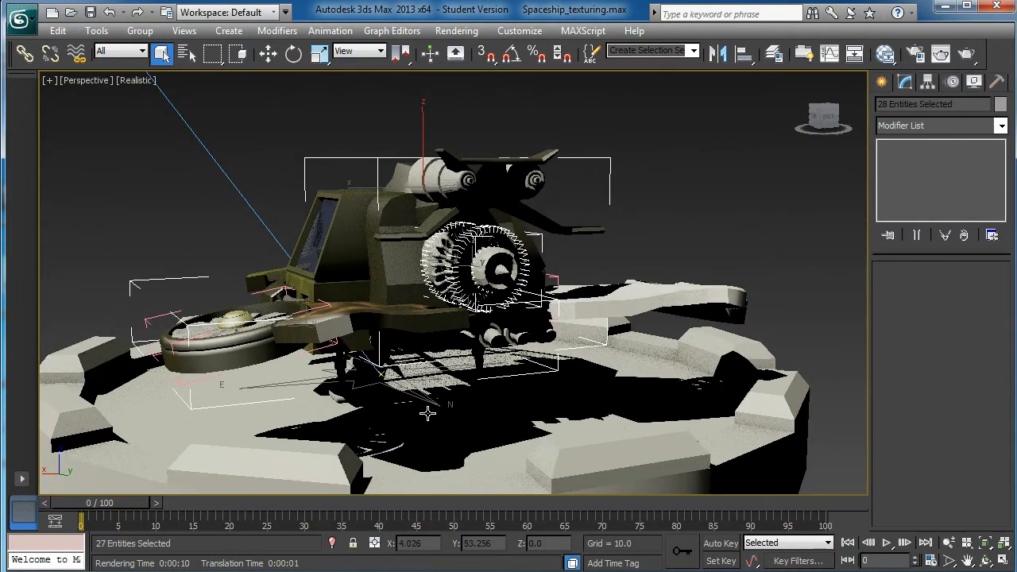
alt+drag(190, 245, 190, 246)
alt+middle_drag(354, 348, 508, 291)
key(alt+q)
scroll(486, 276, down, 3)
click(676, 268)
alt+middle_drag(676, 268, 551, 289)
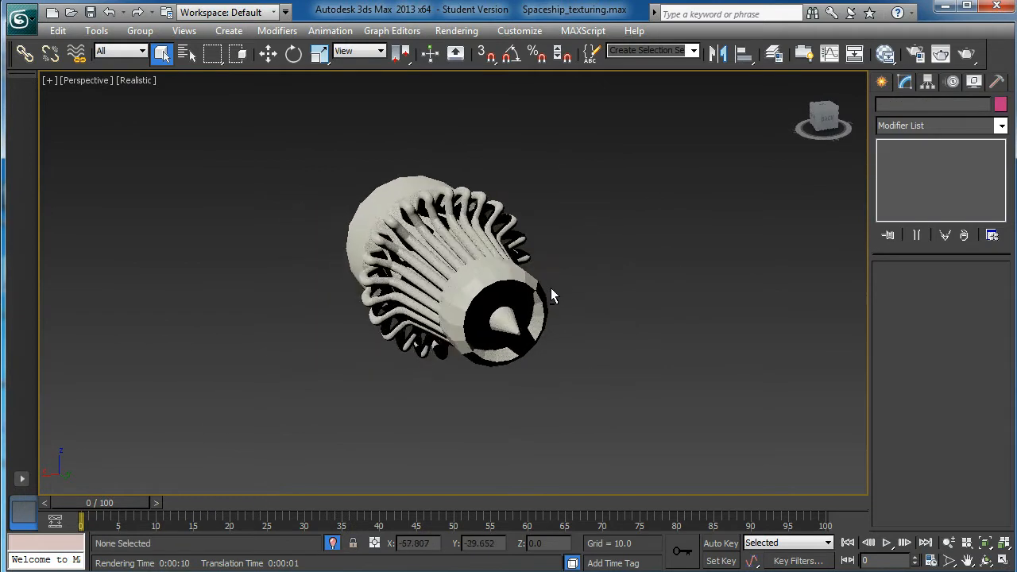
- Select all the bent pipes around the engine body and combine them into one group
scroll(539, 236, up, 5)
alt+middle_drag(539, 236, 508, 222)
click(362, 140)
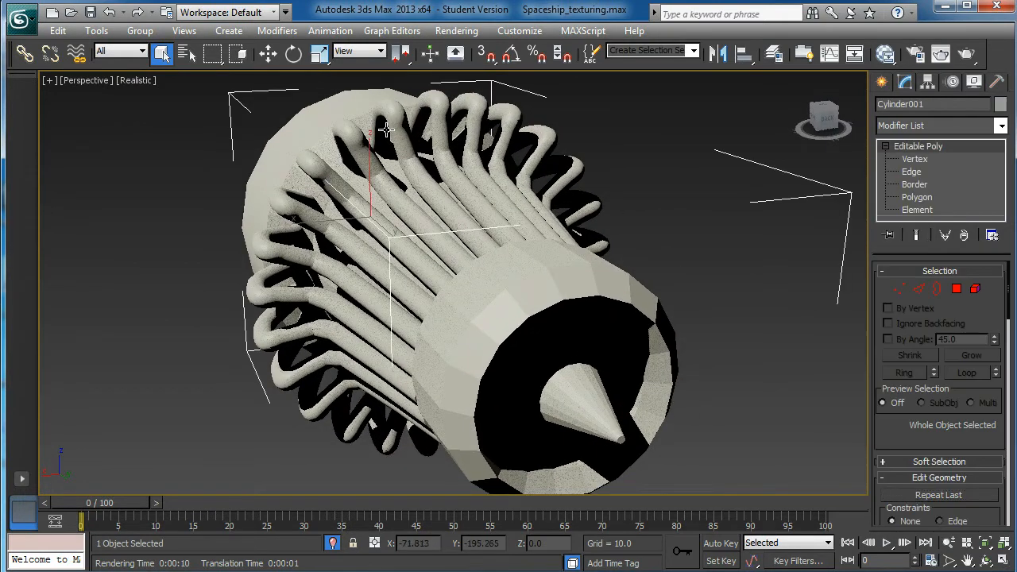
scroll(401, 144, down, 4)
click(530, 167)
click(403, 216)
click(395, 225)
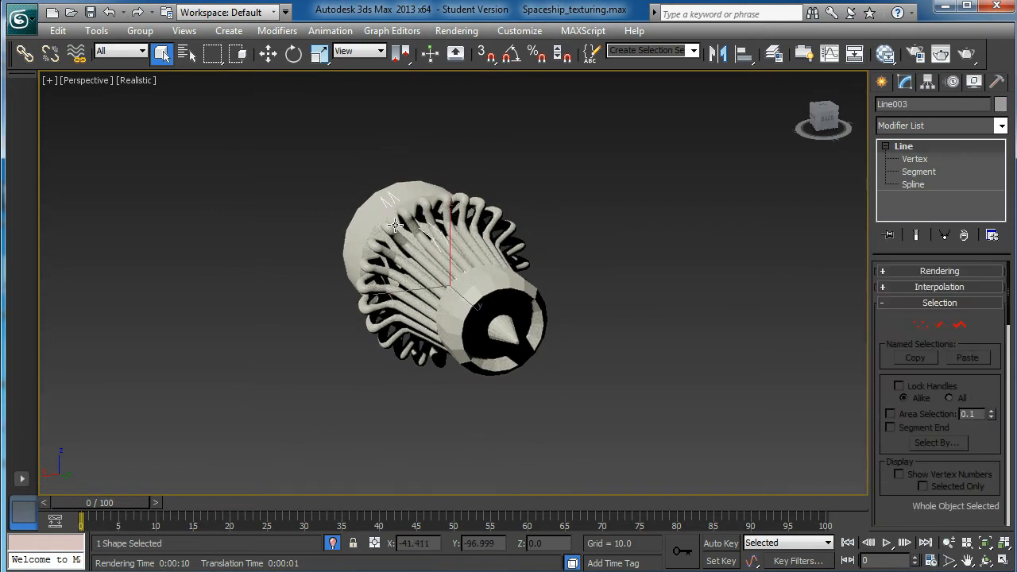
ctrl+click(380, 244)
ctrl+click(368, 263)
scroll(366, 267, up, 1)
alt+middle_drag(366, 267, 355, 266)
ctrl+click(352, 270)
ctrl+click(353, 292)
ctrl+click(361, 318)
ctrl+click(369, 356)
alt+middle_drag(396, 357, 381, 359)
ctrl+click(381, 359)
ctrl+click(409, 391)
ctrl+click(446, 399)
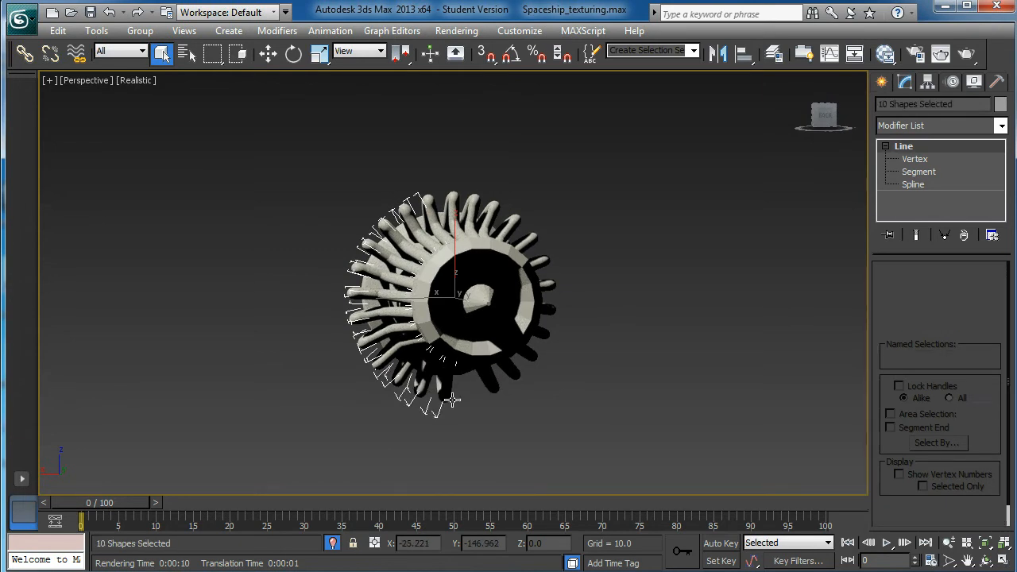
ctrl+click(446, 399)
mouse_move(497, 390)
alt+middle_down()
mouse_move(511, 372)
mouse_move(464, 389)
mouse_move(507, 382)
mouse_move(486, 396)
mouse_move(475, 381)
mouse_move(500, 386)
alt+middle_up()
ctrl+click(502, 386)
ctrl+click(518, 372)
ctrl+click(536, 353)
ctrl+click(548, 322)
ctrl+click(555, 305)
ctrl+click(559, 286)
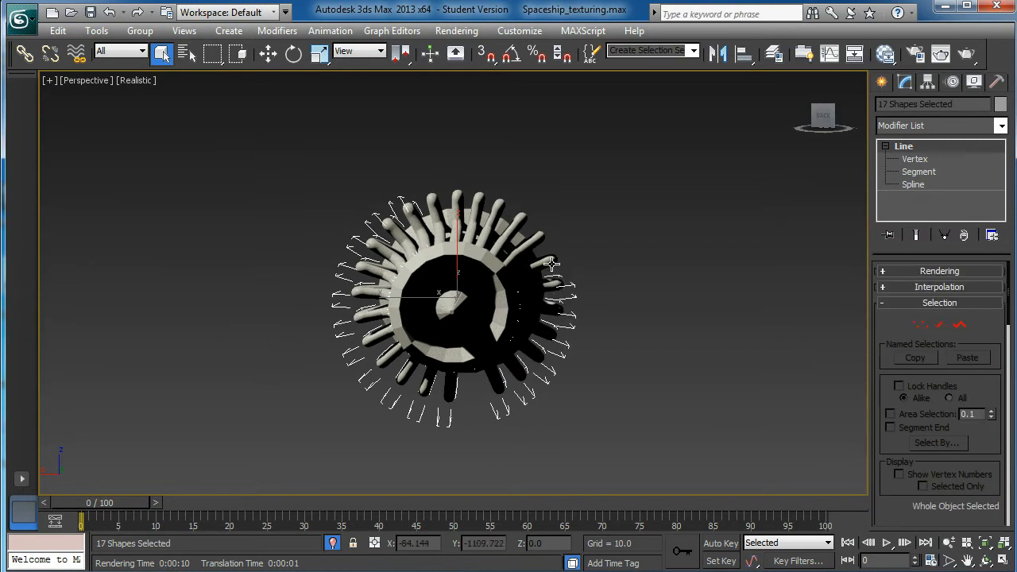
ctrl+click(516, 218)
ctrl+click(498, 203)
ctrl+click(470, 194)
ctrl+click(450, 191)
ctrl+click(430, 199)
alt+middle_drag(429, 199, 434, 221)
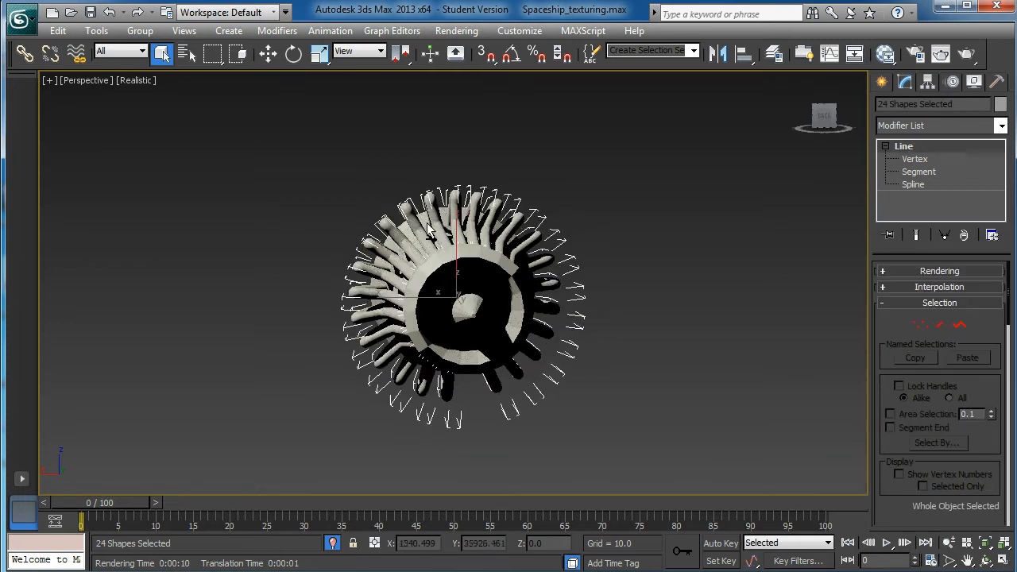
click(140, 32)
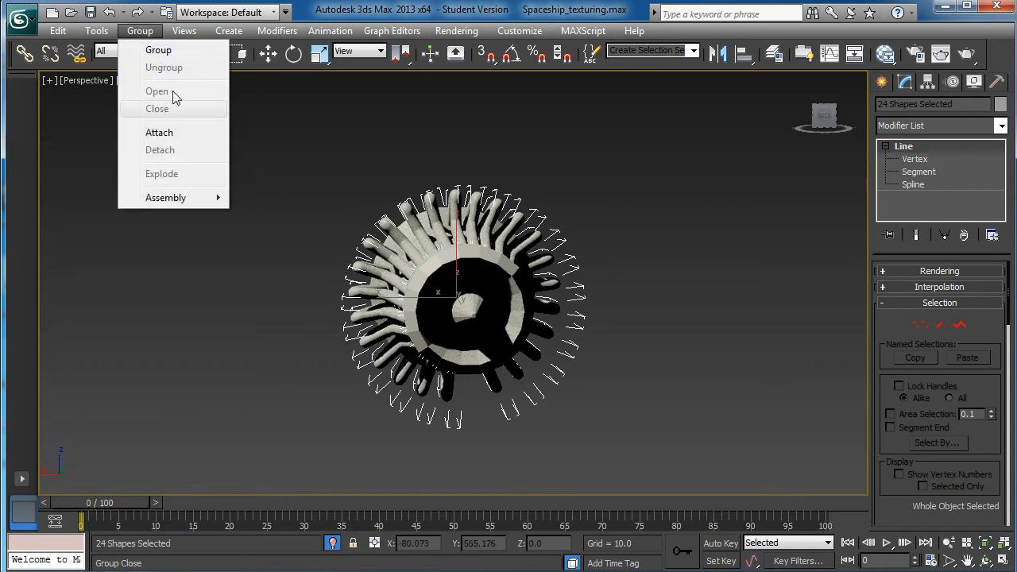
click(157, 48)
click(521, 322)
- Select the engine body cylinder and isolate it on its own, without the grouped pipes
alt+middle_drag(527, 319, 489, 313)
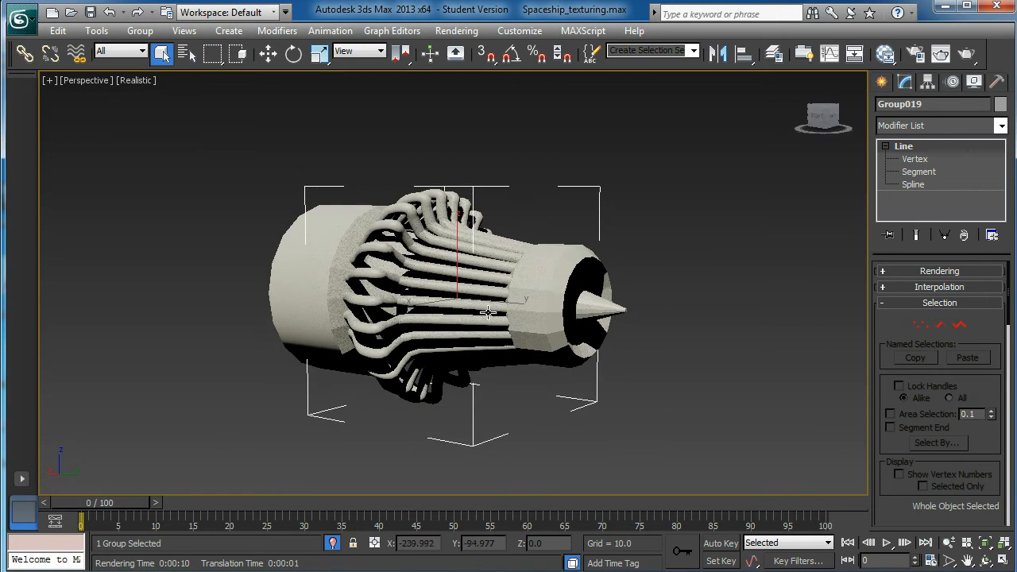
click(564, 302)
alt+middle_drag(543, 281, 572, 314)
alt+middle_drag(678, 289, 689, 314)
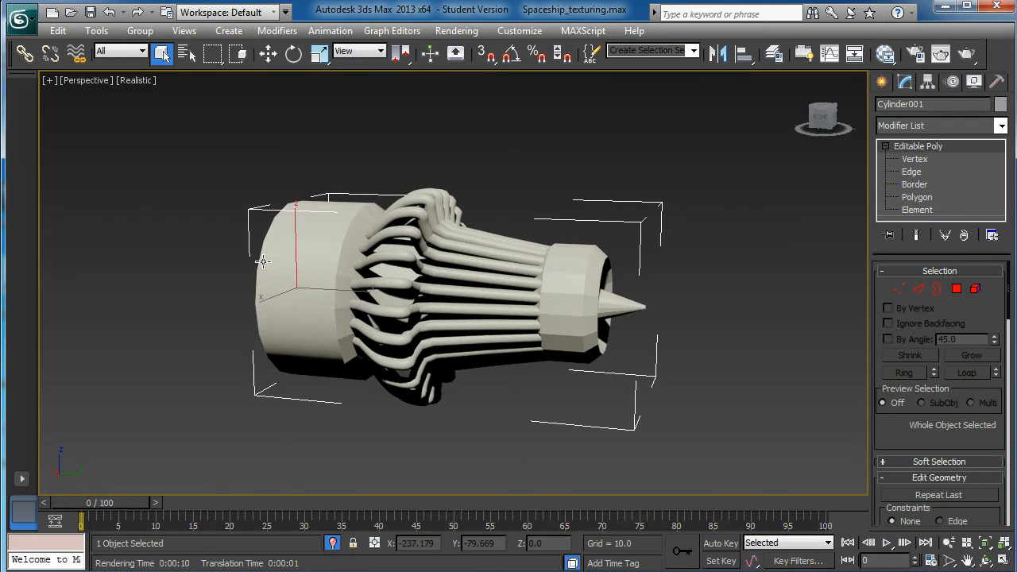
key(alt+q)
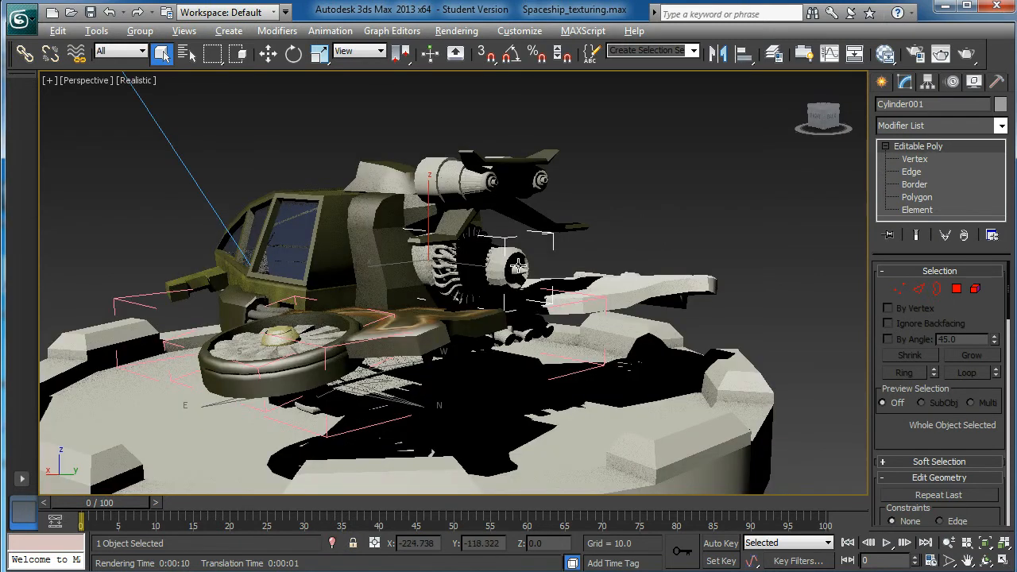
key(alt+q)
scroll(487, 260, down, 3)
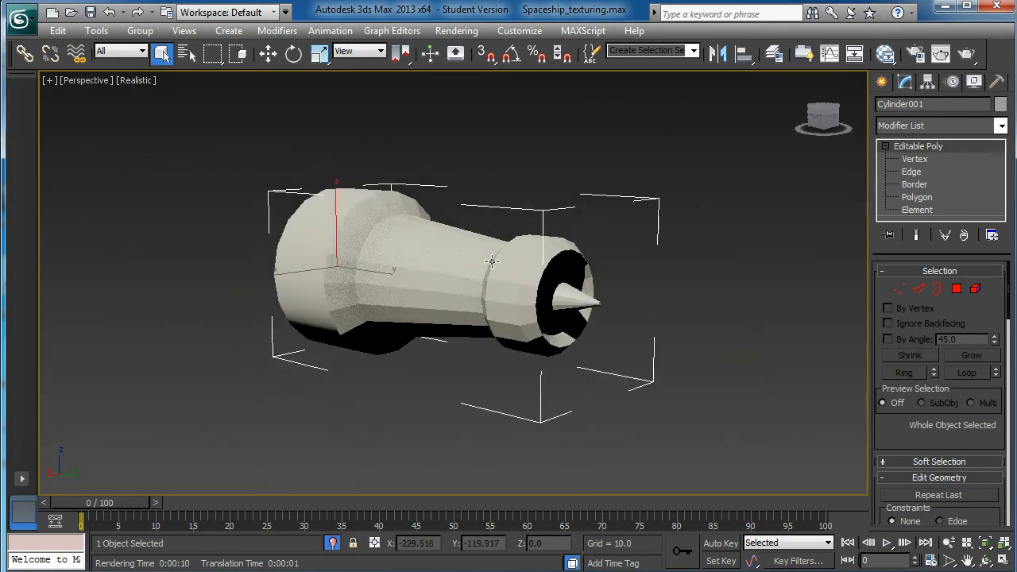
- Select all polygons of the engine body and set their material ID to 1
alt+middle_drag(487, 260, 554, 256)
scroll(451, 228, up, 3)
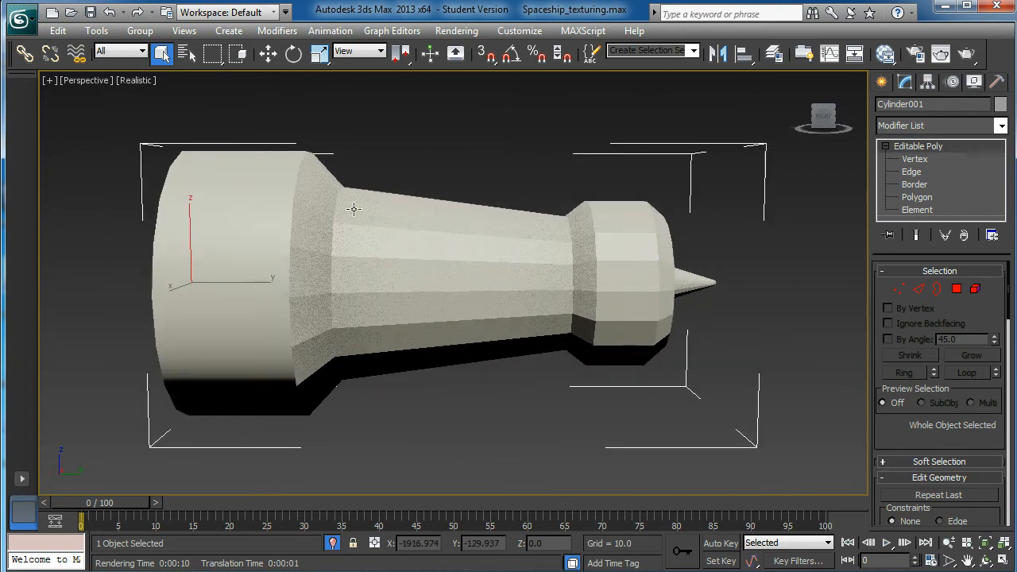
scroll(541, 261, down, 4)
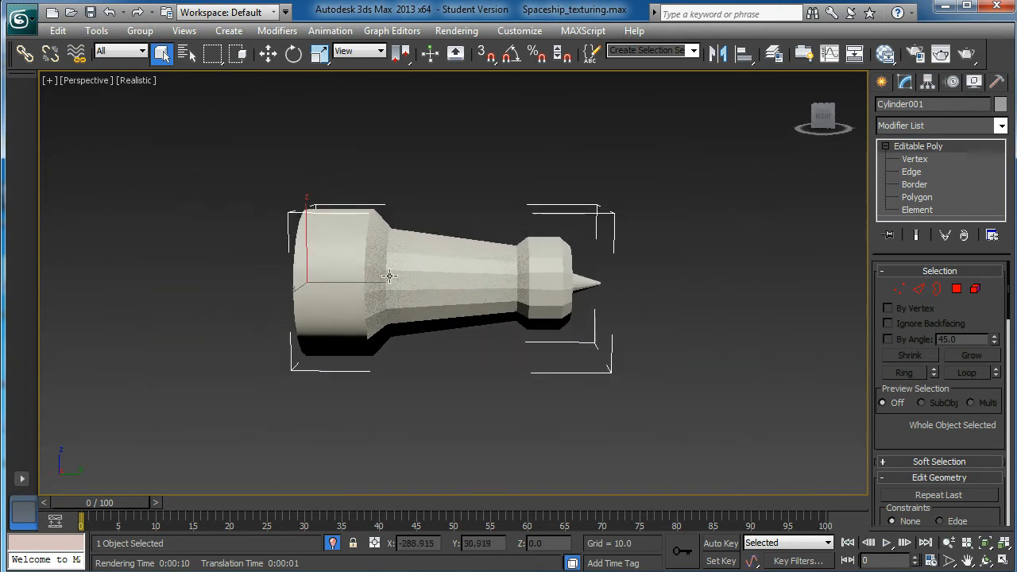
alt+middle_drag(478, 277, 550, 318)
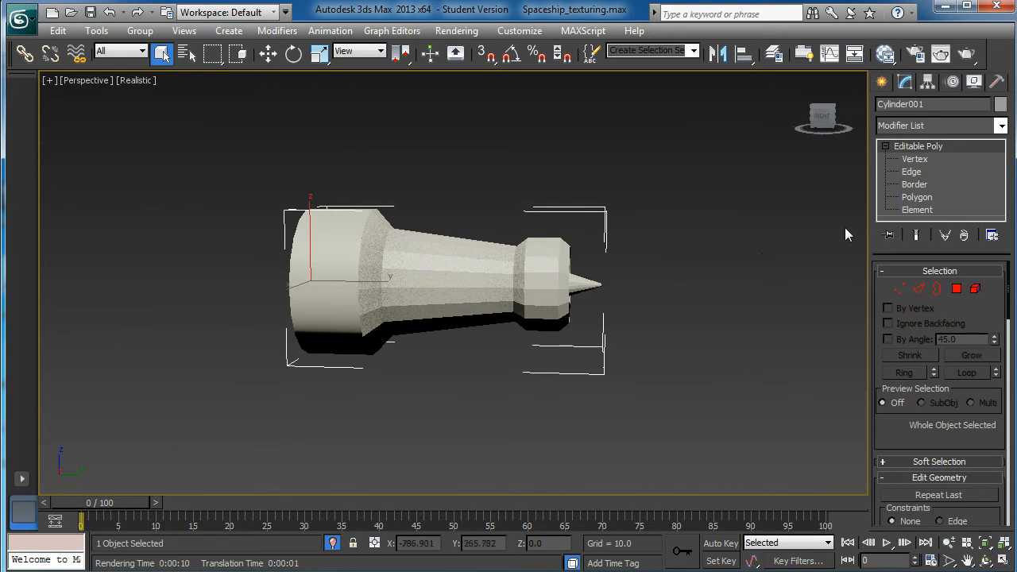
click(914, 197)
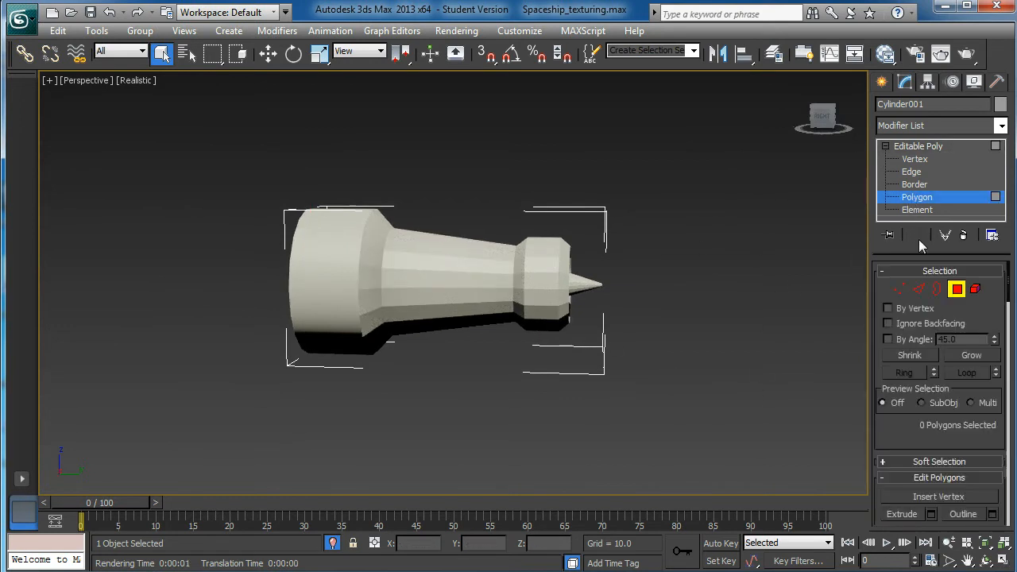
drag(737, 402, 738, 401)
alt+middle_drag(608, 390, 568, 334)
scroll(902, 439, down, 5)
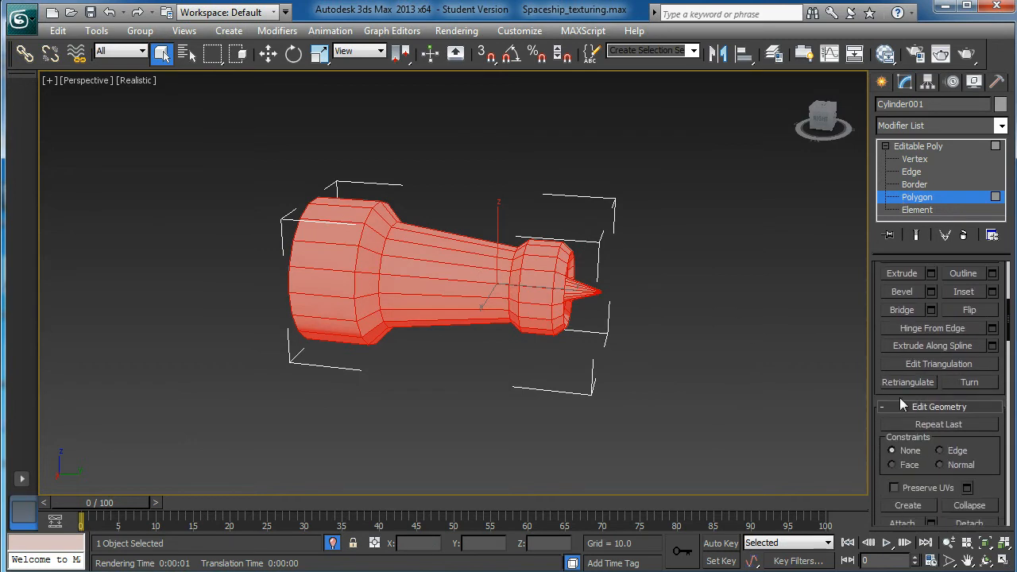
drag(880, 421, 874, 148)
drag(876, 400, 879, 221)
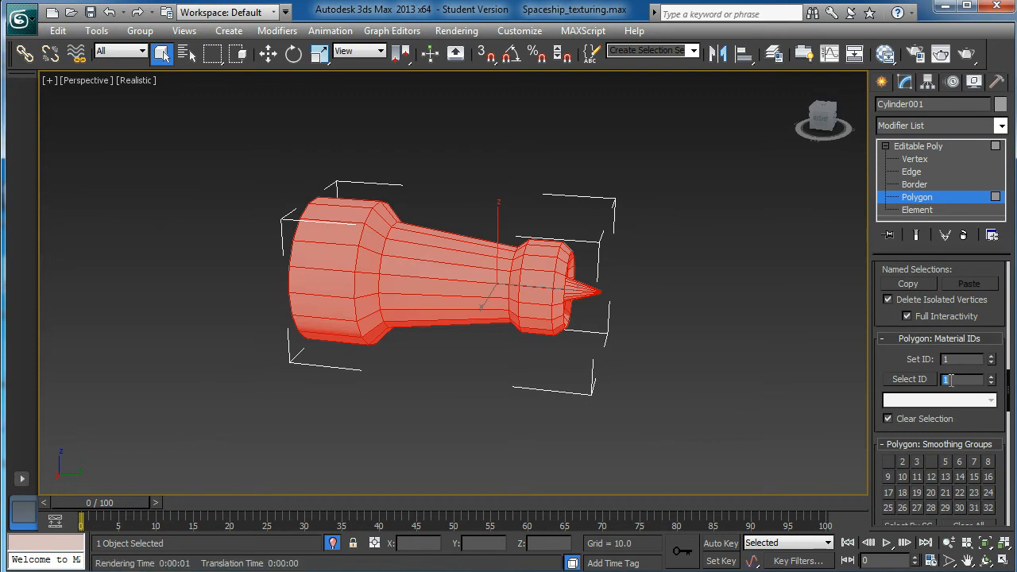
- Assign material ID 2 to the tapered middle section's polygons and material ID 3 to the pointed rear cone's polygons
alt+middle_drag(613, 354, 631, 328)
drag(400, 182, 421, 440)
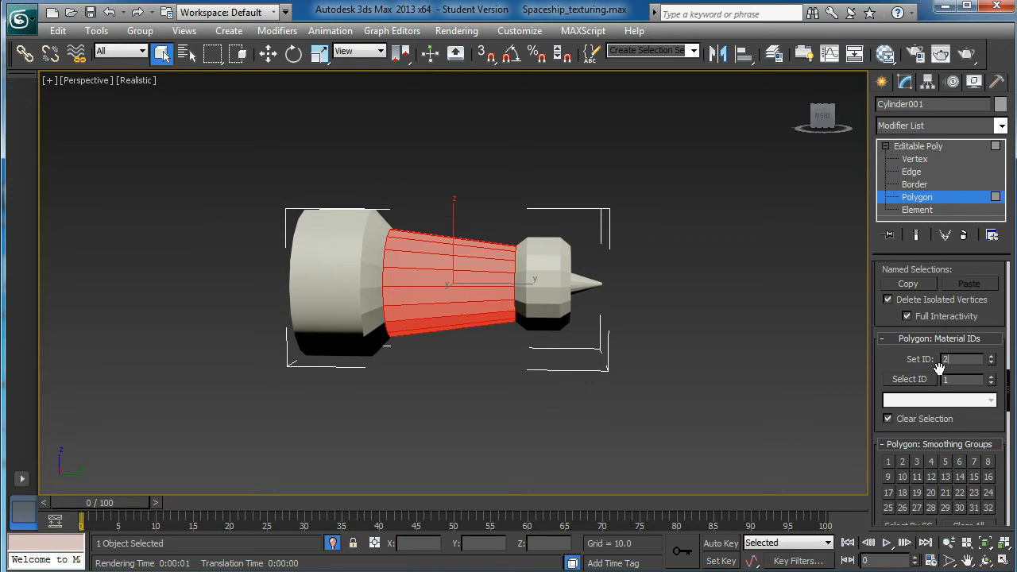
click(910, 381)
drag(584, 240, 658, 411)
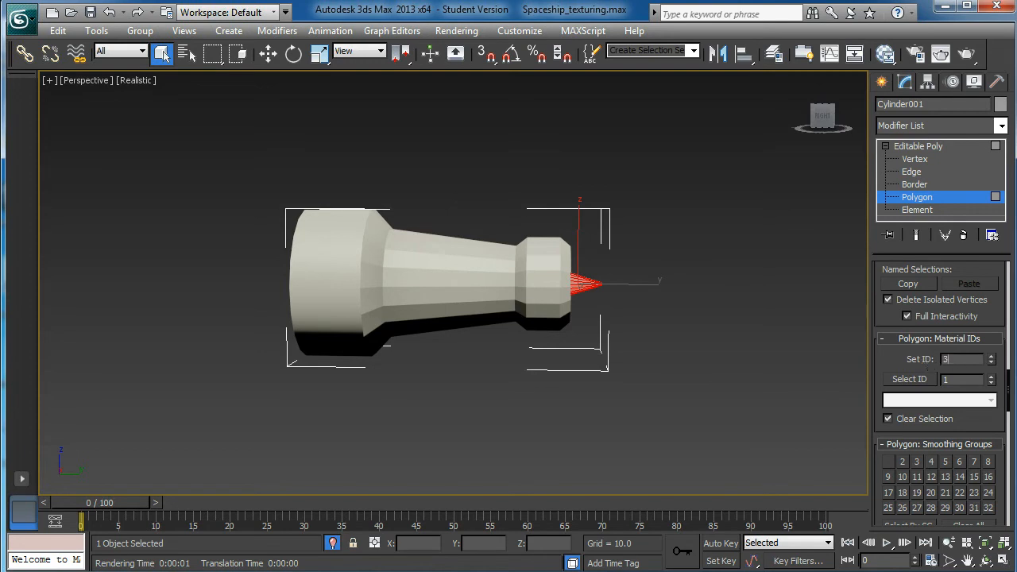
click(907, 381)
- Check the material ID of one polygon each on the wide front section, the tapered middle and the rear cone
click(306, 247)
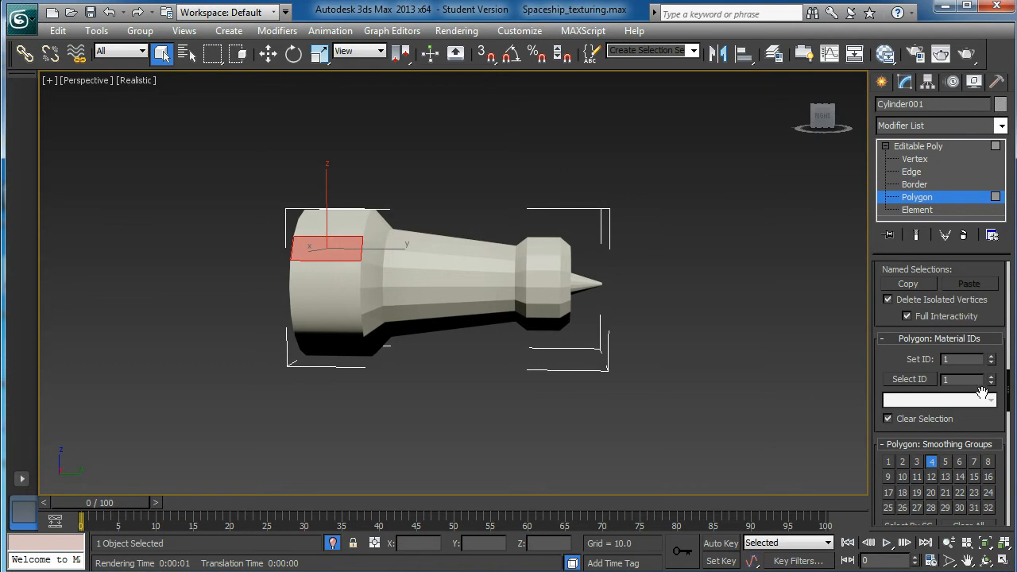
click(447, 270)
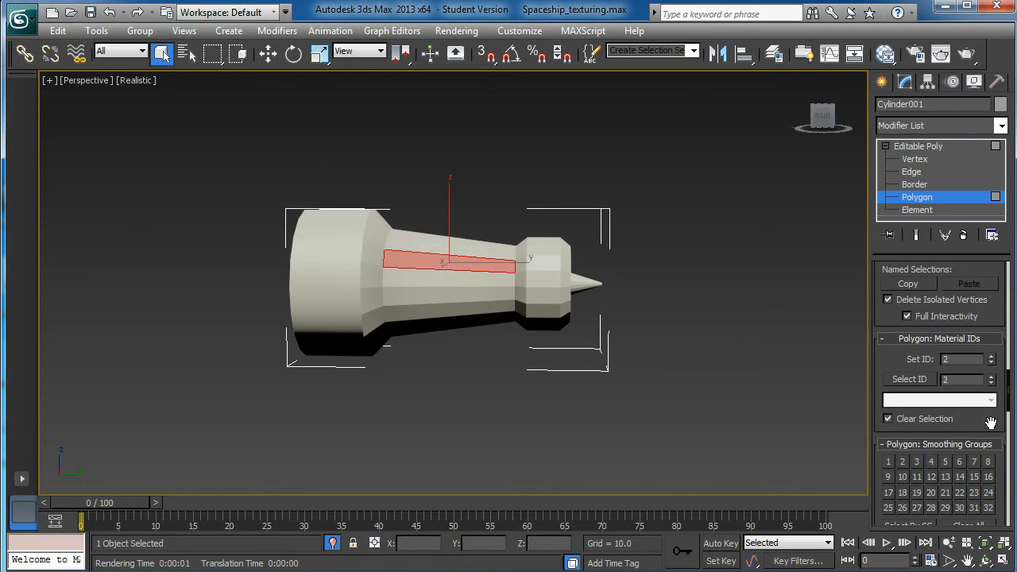
click(588, 278)
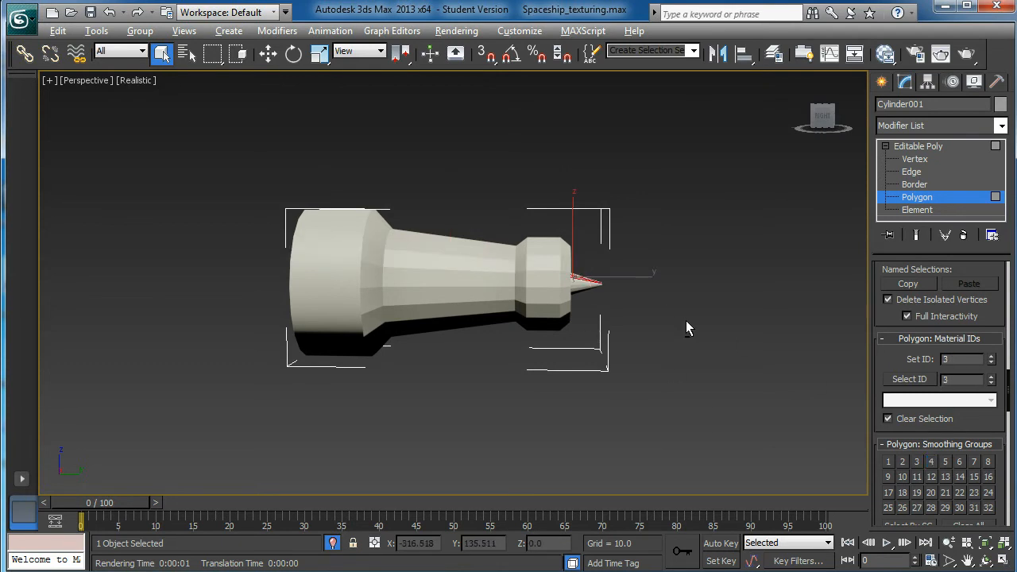
- Open the material editor and show the View1 node view containing the existing materials
alt+middle_drag(686, 326, 690, 345)
mouse_move(619, 376)
alt+middle_down()
mouse_move(662, 378)
mouse_move(663, 369)
alt+middle_up()
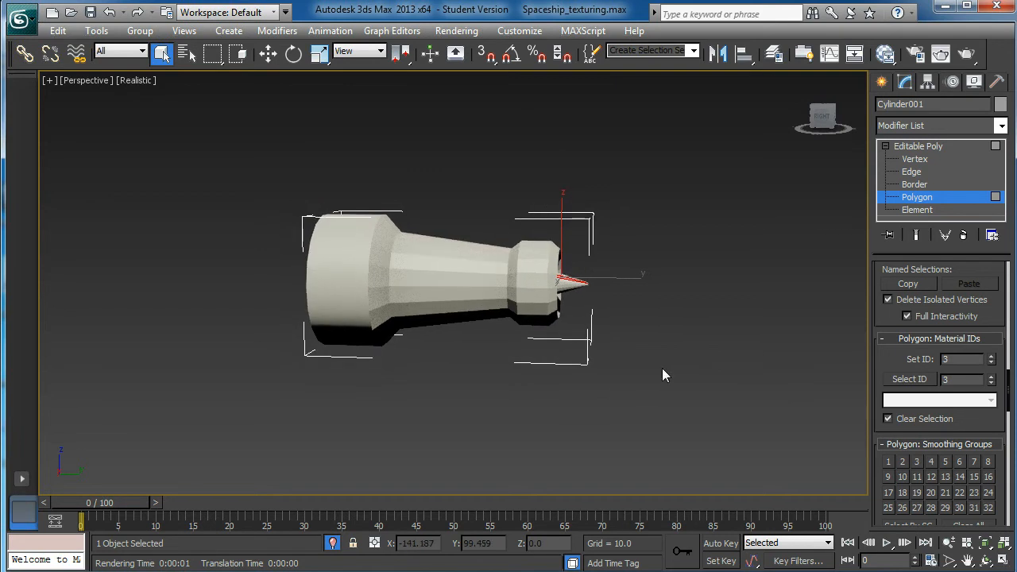
key(m)
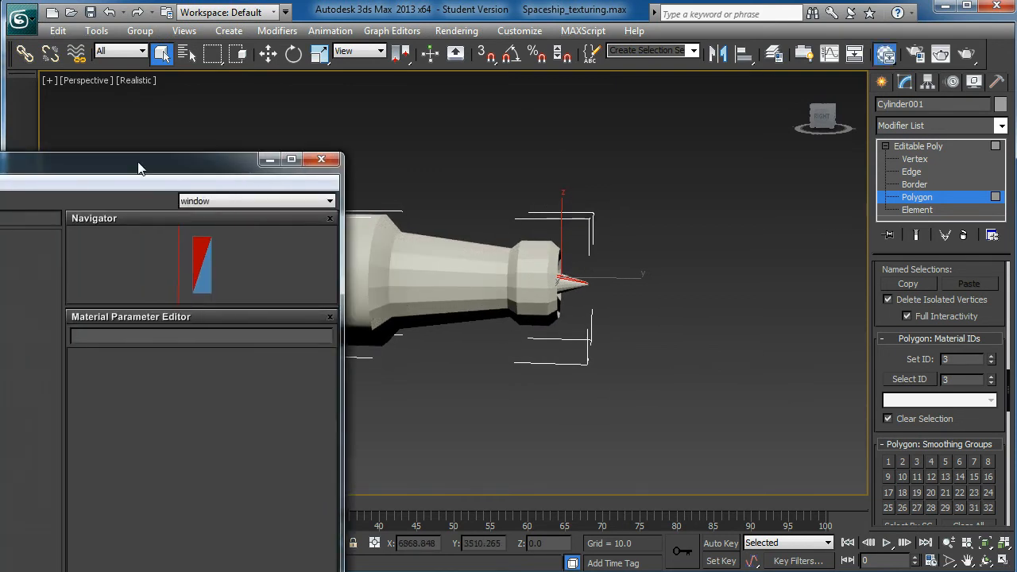
scroll(684, 285, down, 2)
middle_drag(477, 324, 649, 293)
scroll(651, 306, down, 1)
click(660, 357)
drag(166, 169, 465, 65)
scroll(691, 293, down, 2)
click(9, 114)
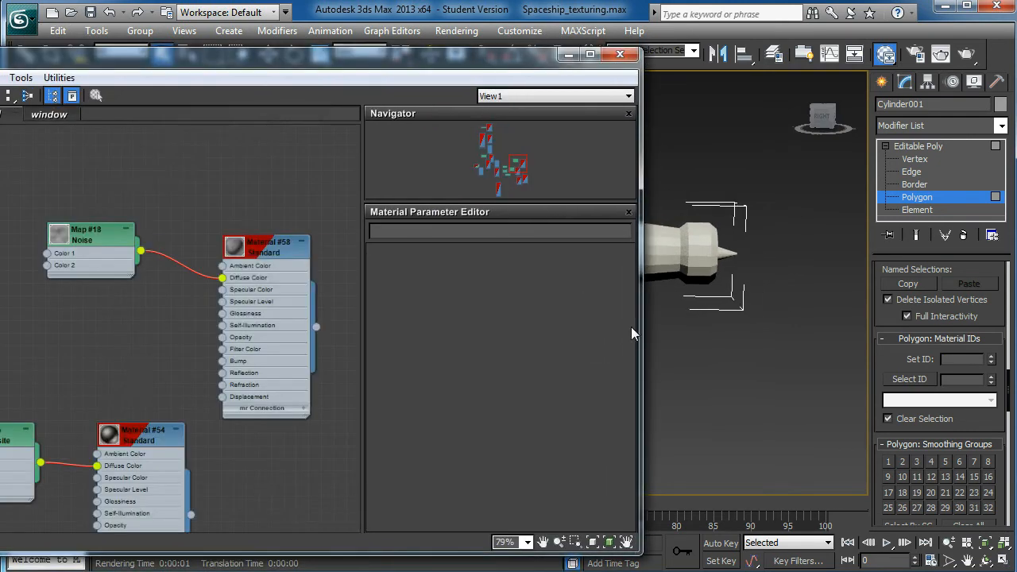
- Add a Multi/Sub-Object material in the empty area of View1 near Material #55
middle_drag(706, 310, 842, 311)
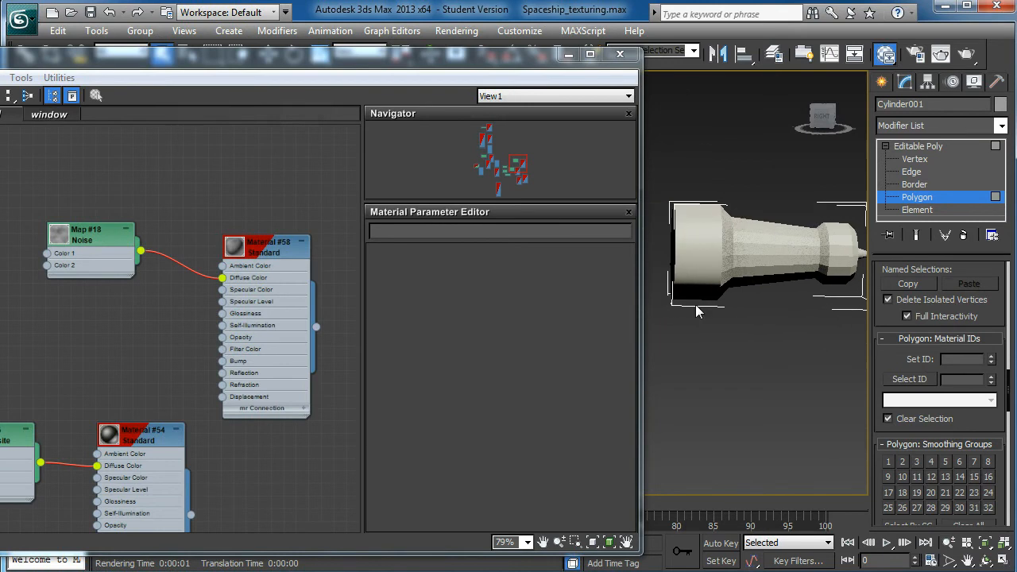
scroll(263, 260, down, 5)
scroll(258, 249, up, 2)
scroll(170, 290, up, 6)
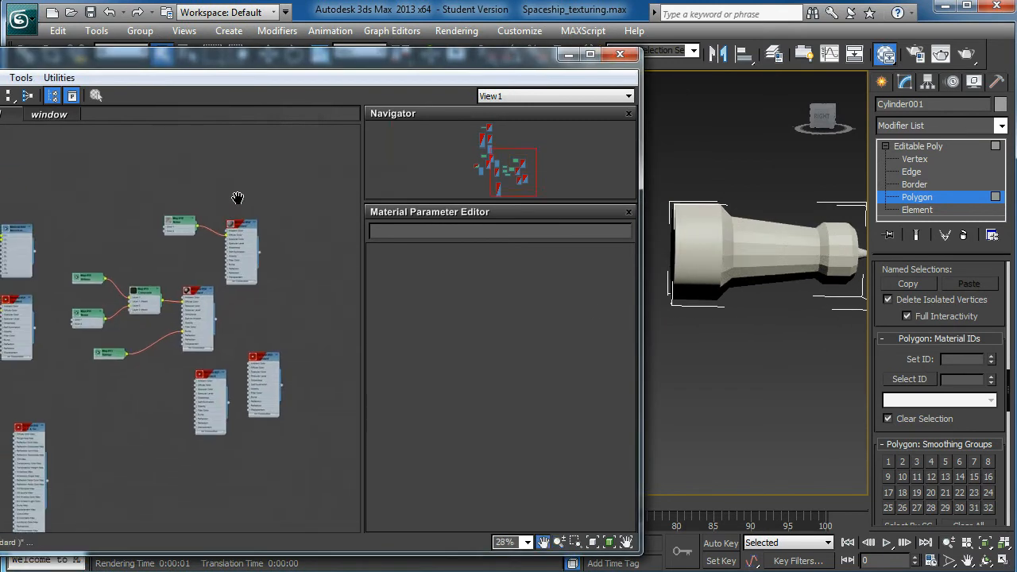
mouse_move(211, 318)
middle_down()
mouse_move(207, 277)
mouse_move(193, 310)
middle_up()
scroll(159, 410, up, 4)
scroll(164, 386, down, 8)
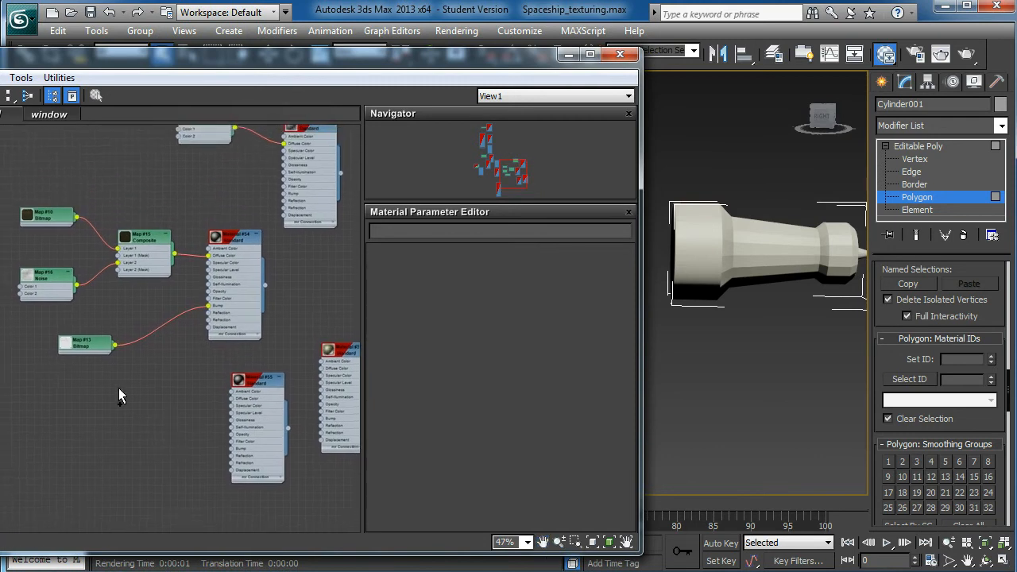
middle_drag(104, 377, 111, 345)
drag(185, 61, 356, 42)
scroll(330, 221, up, 10)
middle_drag(319, 245, 364, 225)
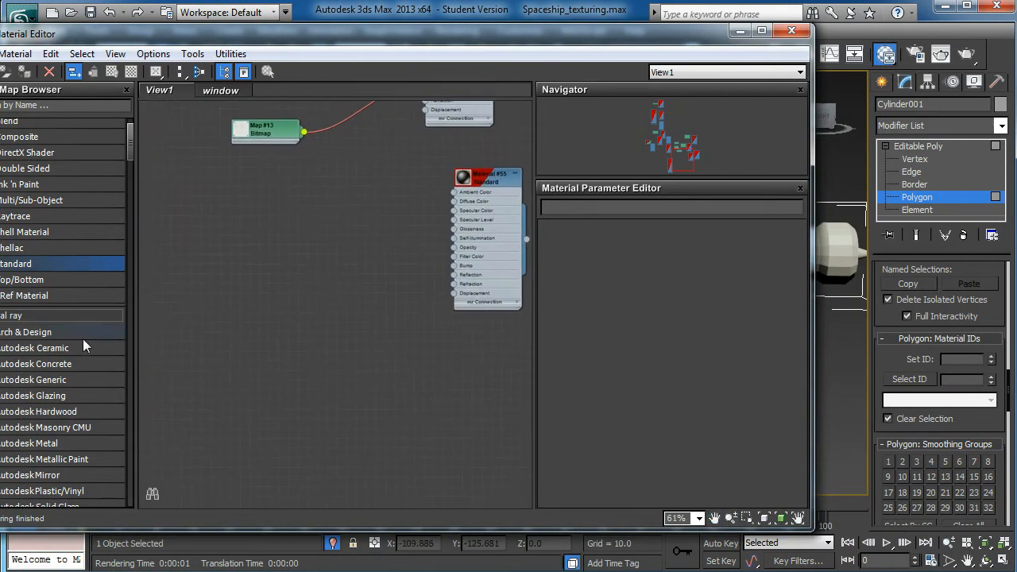
mouse_move(30, 202)
mouse_down()
mouse_move(174, 207)
mouse_move(41, 201)
mouse_up()
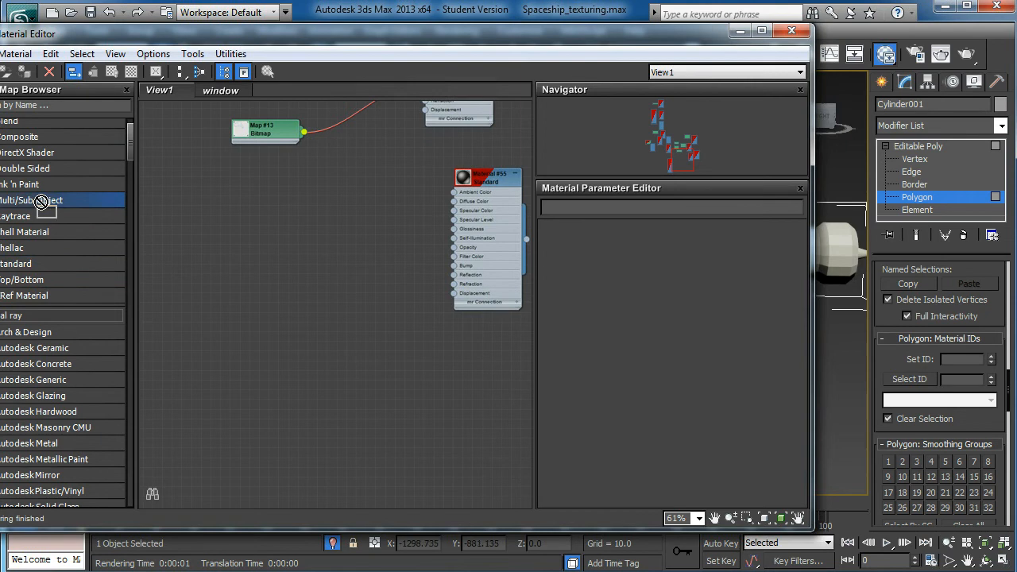
drag(107, 40, 122, 41)
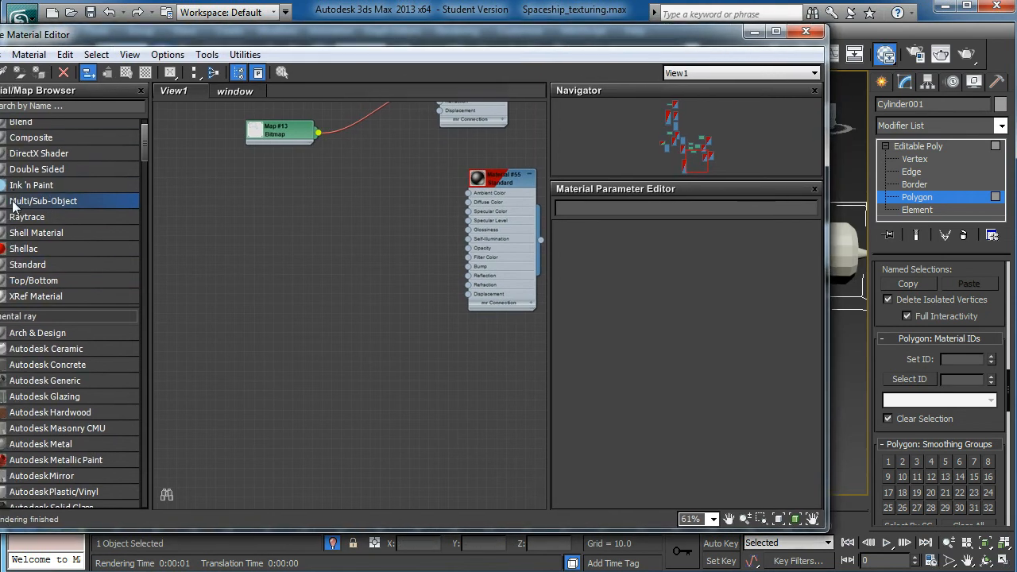
drag(317, 300, 375, 298)
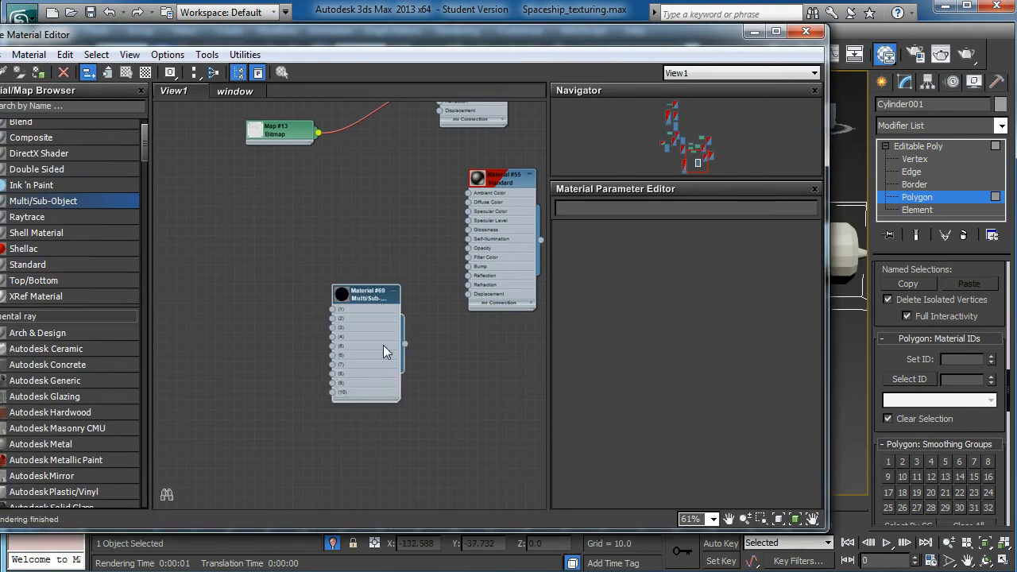
- Duplicate the standard Material #55 and place the copy to the left of the Multi/Sub-Object material, with space between them
scroll(337, 280, down, 1)
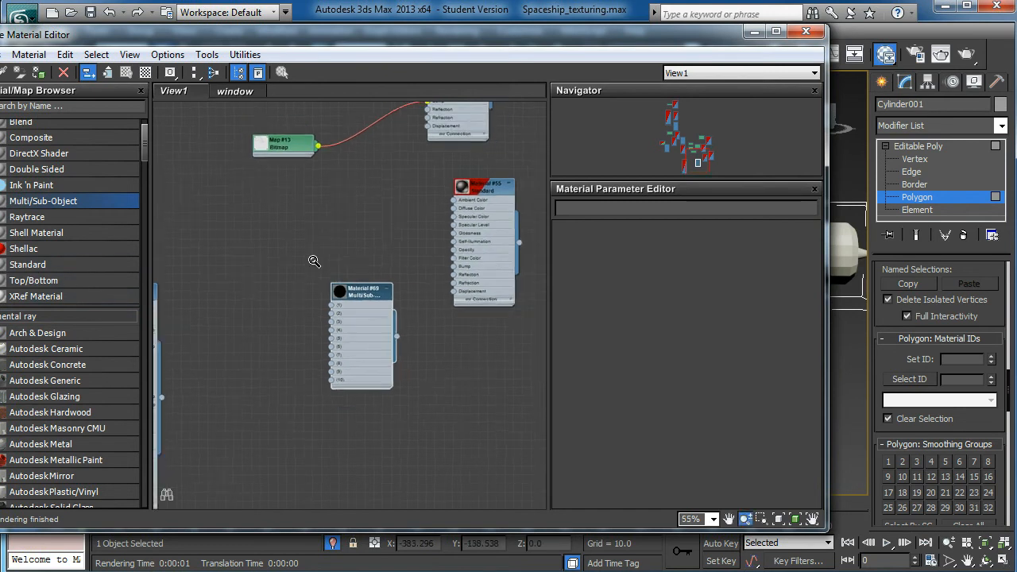
shift+drag(497, 179, 225, 231)
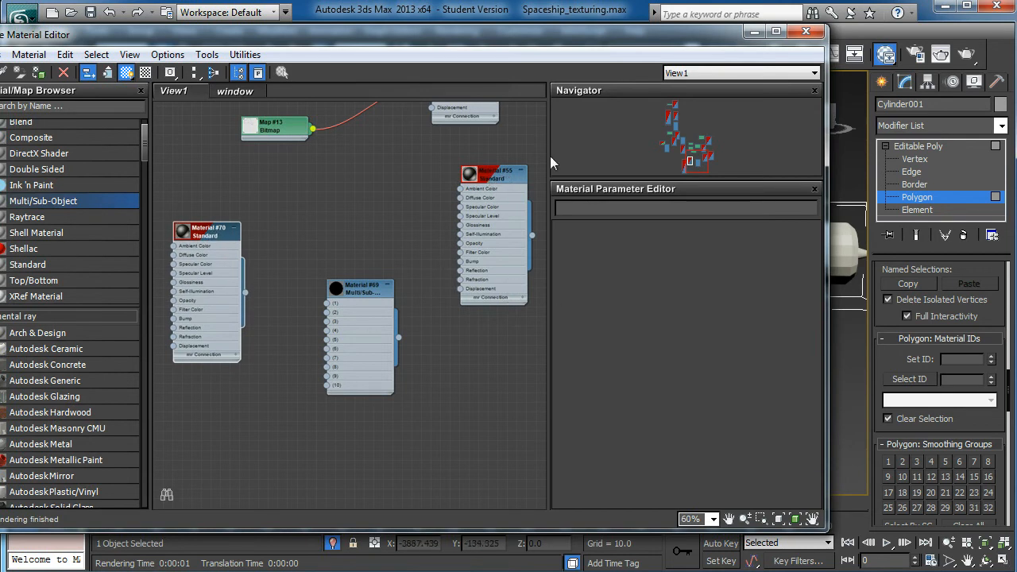
drag(204, 239, 195, 201)
scroll(322, 253, up, 1)
middle_drag(314, 252, 378, 248)
drag(262, 187, 268, 181)
drag(434, 288, 466, 288)
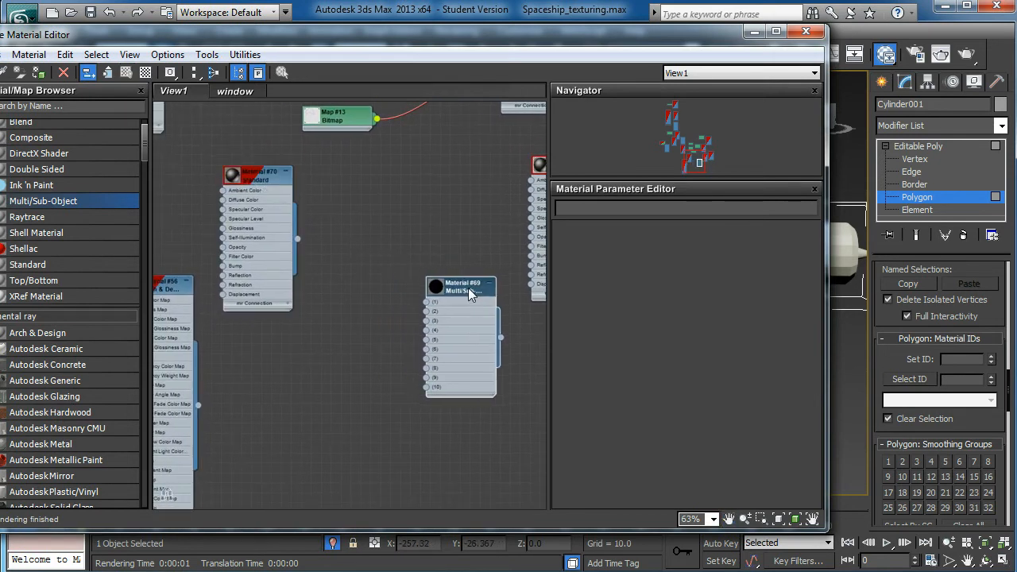
drag(268, 180, 269, 199)
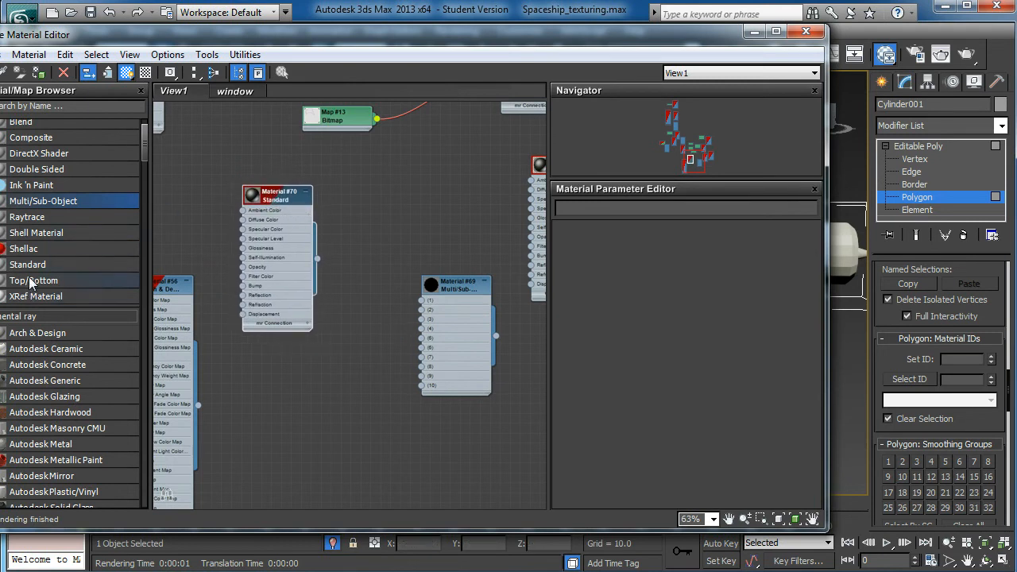
- Add two new Standard materials below the copied material, beside the Multi/Sub-Object node
drag(24, 267, 301, 372)
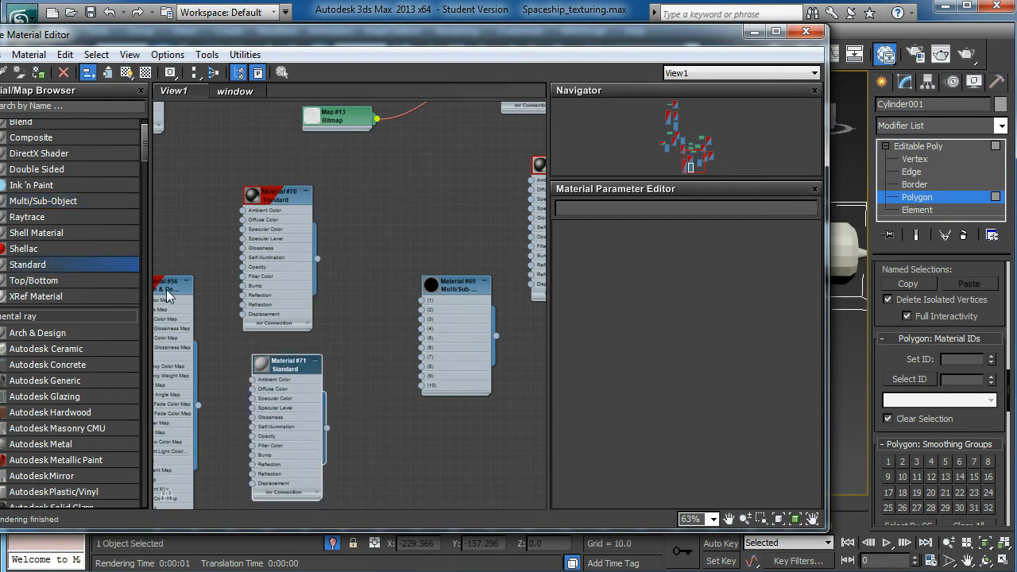
drag(166, 289, 140, 279)
scroll(370, 386, up, 1)
middle_drag(369, 385, 367, 304)
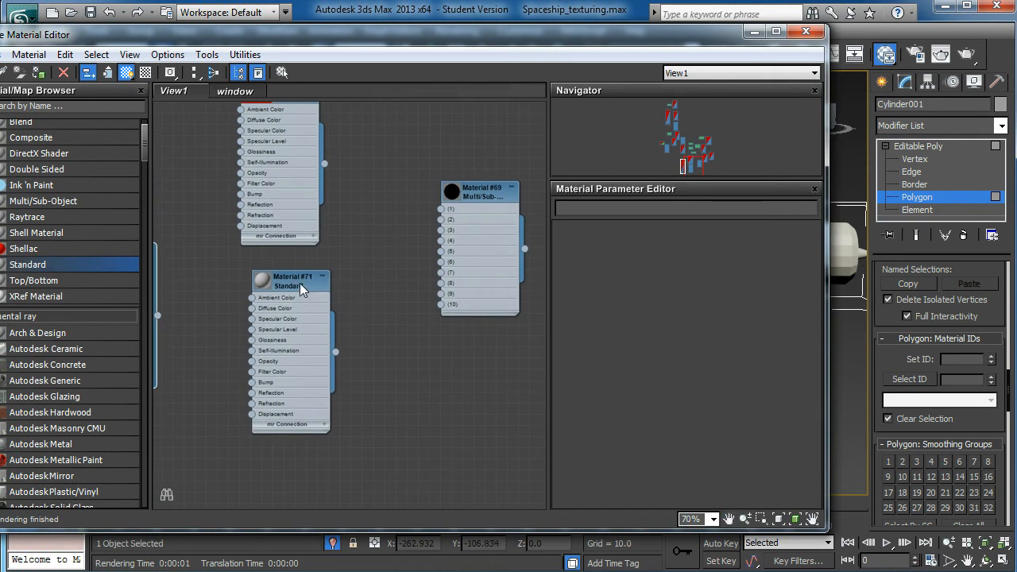
mouse_move(292, 285)
shift+mouse_down()
mouse_move(339, 424)
mouse_move(358, 420)
mouse_move(273, 281)
mouse_move(254, 277)
shift+mouse_up()
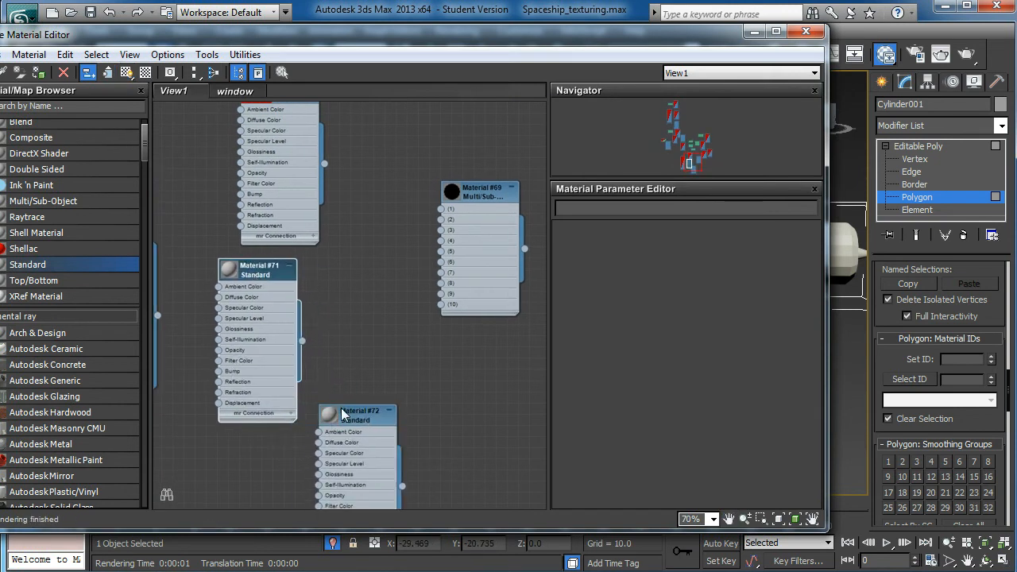
- Connect Material #70, Material #71 and Material #72 to slots 1, 2 and 3 of the Multi/Sub-Object material
drag(326, 164, 368, 184)
scroll(382, 167, down, 1)
middle_drag(369, 145, 367, 182)
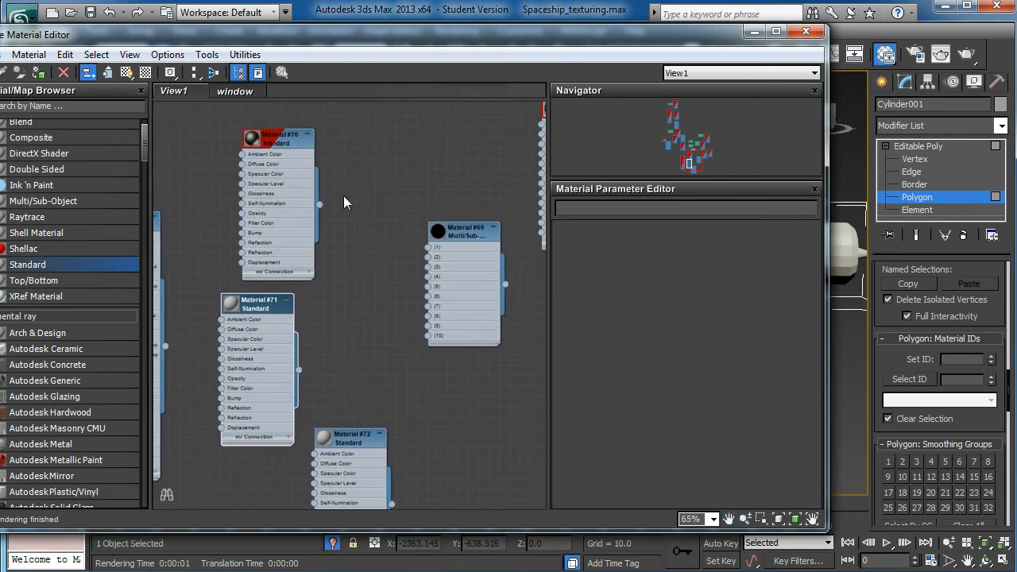
drag(318, 204, 427, 248)
drag(270, 306, 267, 301)
drag(300, 368, 427, 257)
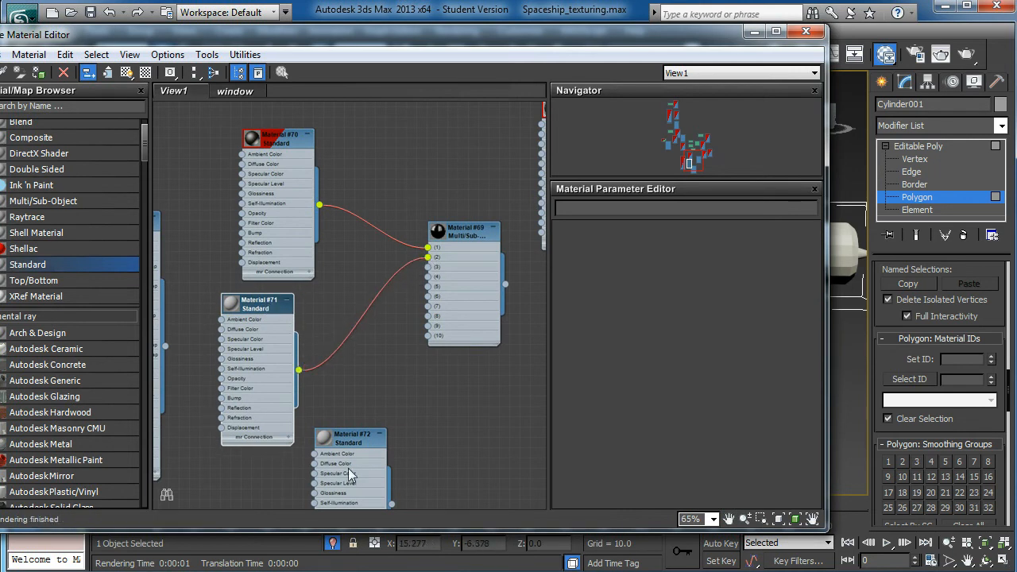
click(354, 439)
drag(352, 453, 291, 421)
mouse_move(329, 472)
mouse_down()
mouse_move(421, 306)
mouse_move(428, 267)
mouse_up()
- Set the diffuse colour of Material #71, wired to slot 2, to bright red
click(253, 308)
drag(253, 308, 242, 298)
double_click(242, 298)
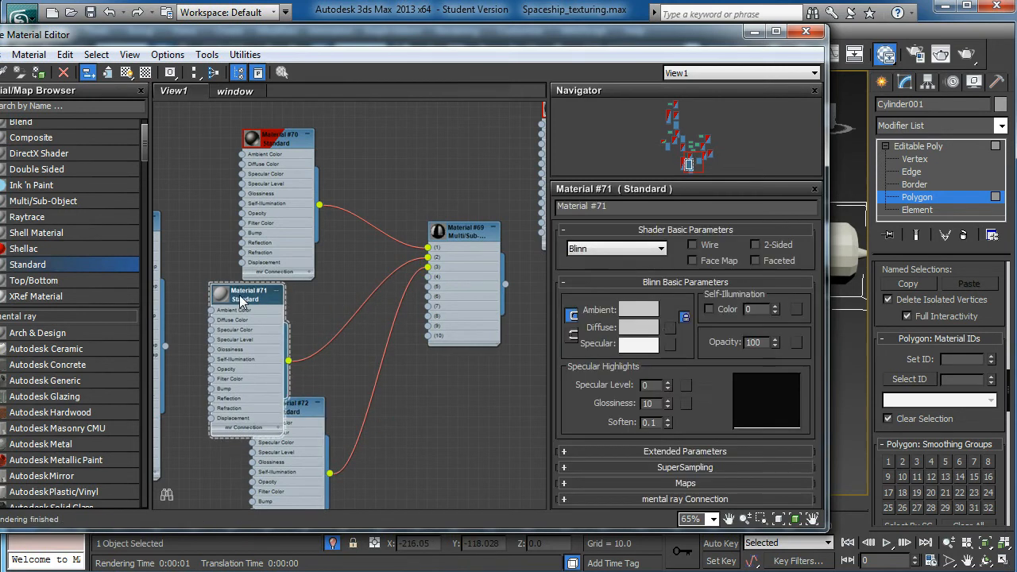
click(648, 329)
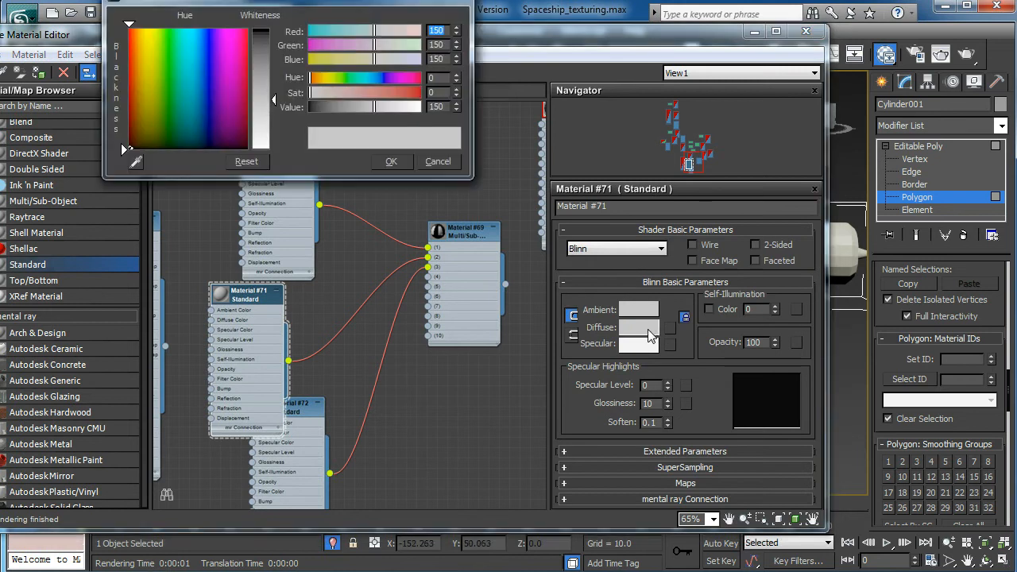
drag(247, 84, 246, 32)
drag(273, 99, 274, 31)
click(391, 162)
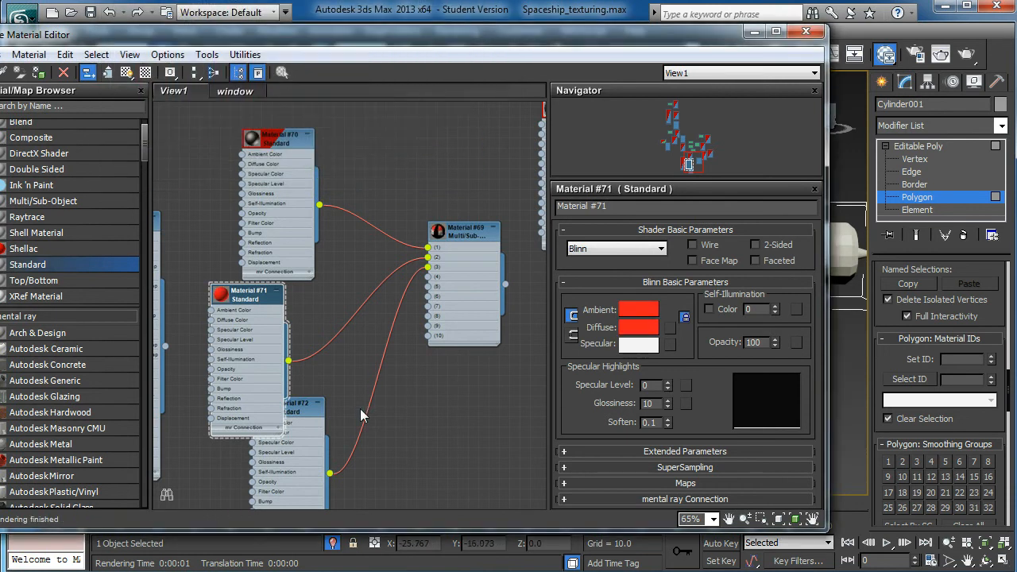
- Enable self-illumination colour on Material #71 and copy its red diffuse colour into it
drag(230, 304, 220, 304)
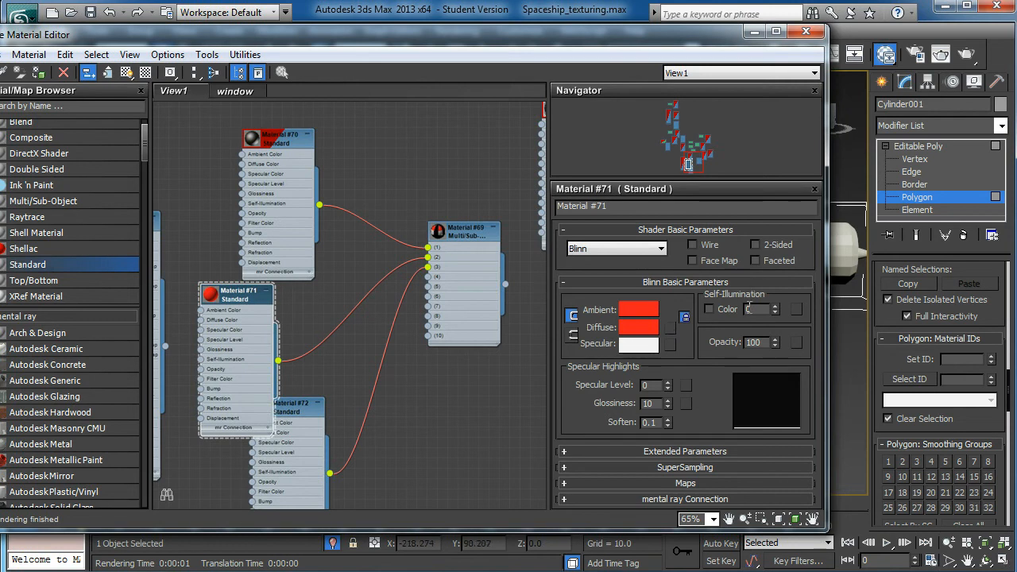
click(709, 309)
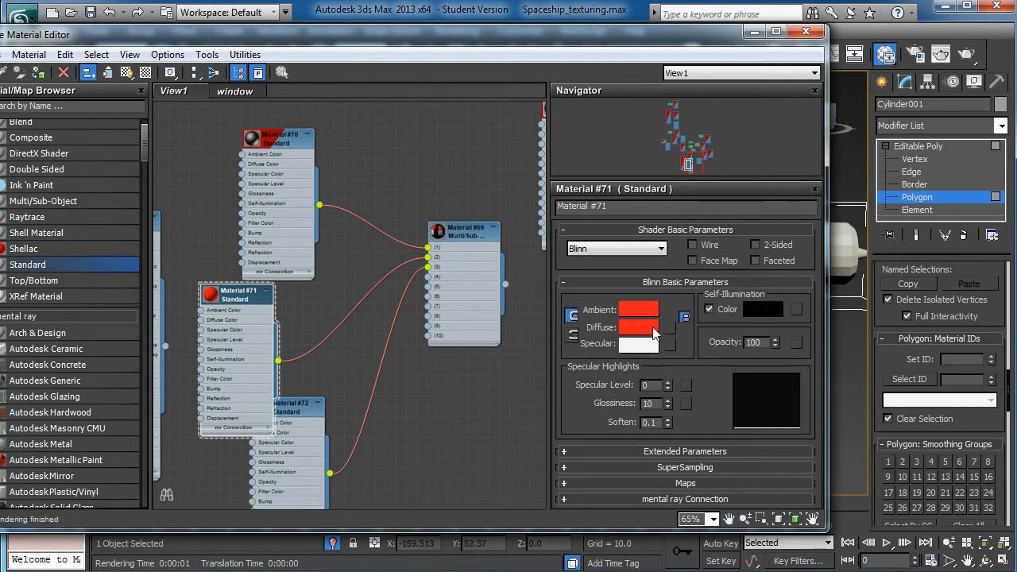
click(710, 307)
click(709, 307)
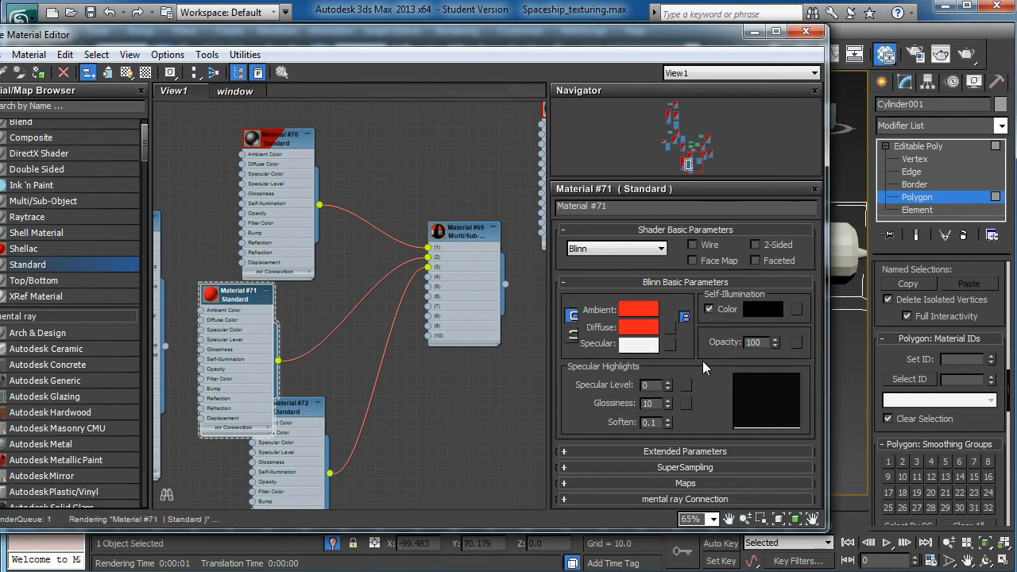
drag(644, 331, 763, 309)
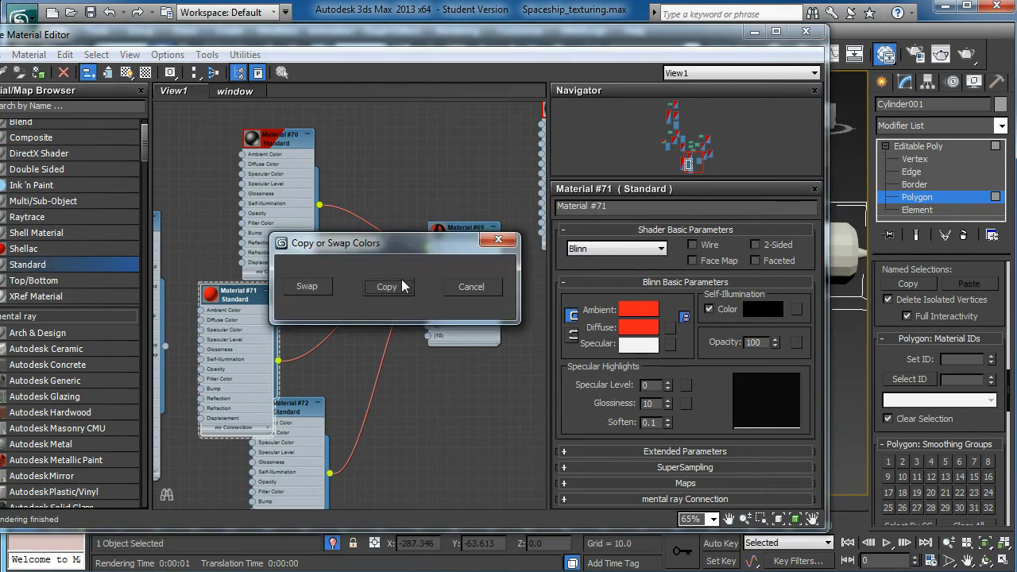
click(388, 286)
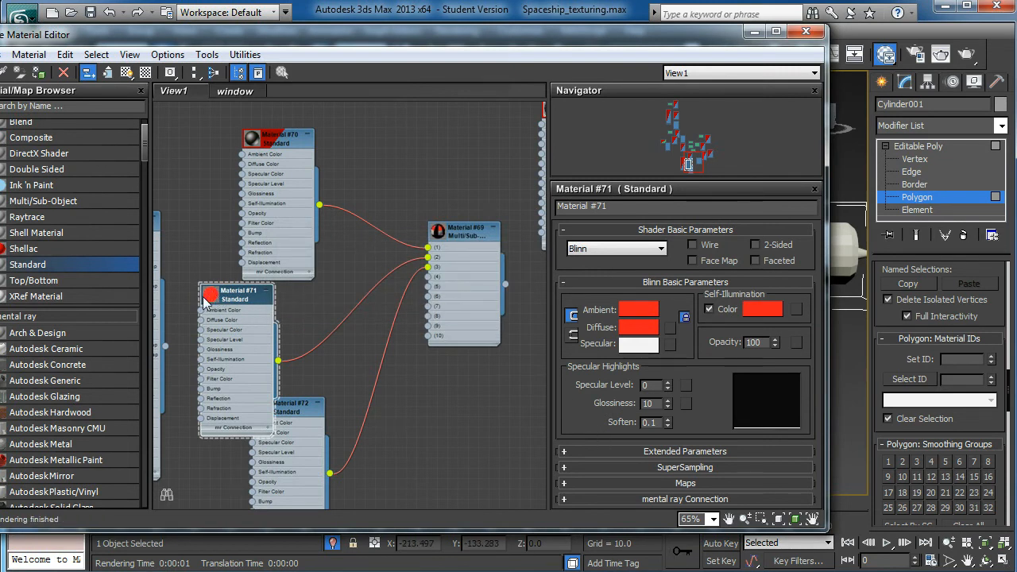
- Set the diffuse colour of Material #72, wired to slot 3, to a blue with RGB values 0, 23, 141
drag(299, 408, 360, 408)
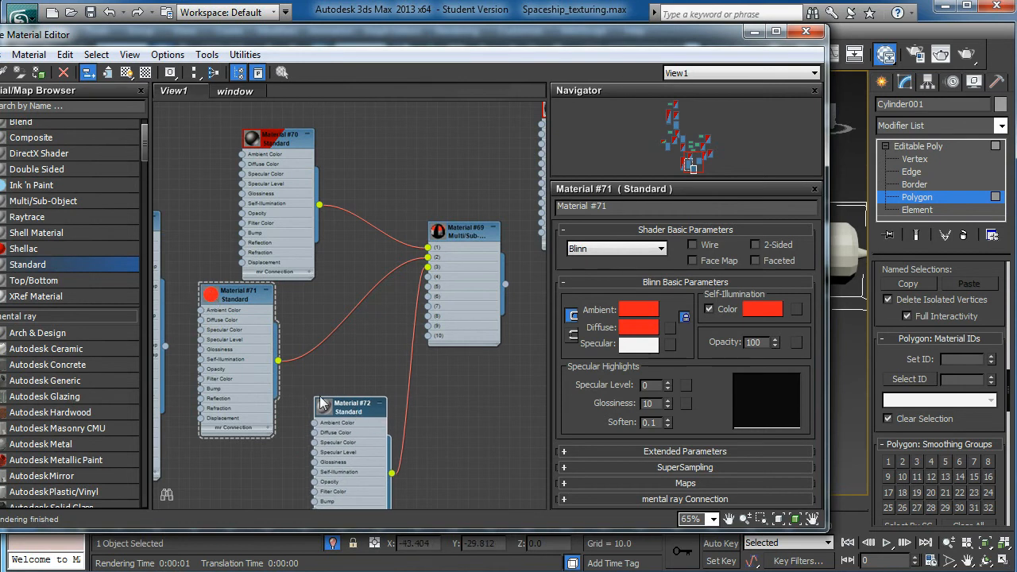
double_click(354, 412)
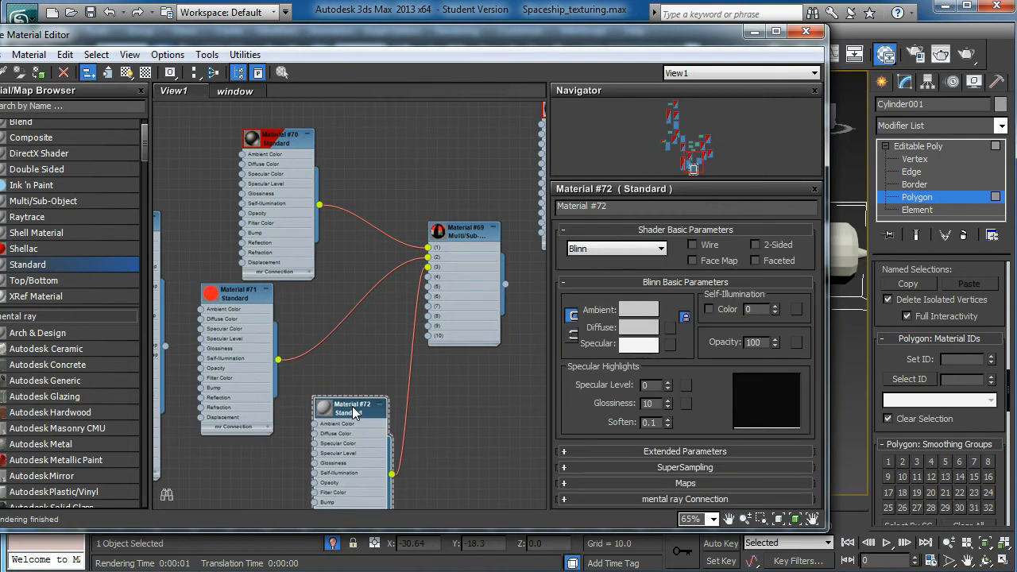
drag(354, 412, 340, 408)
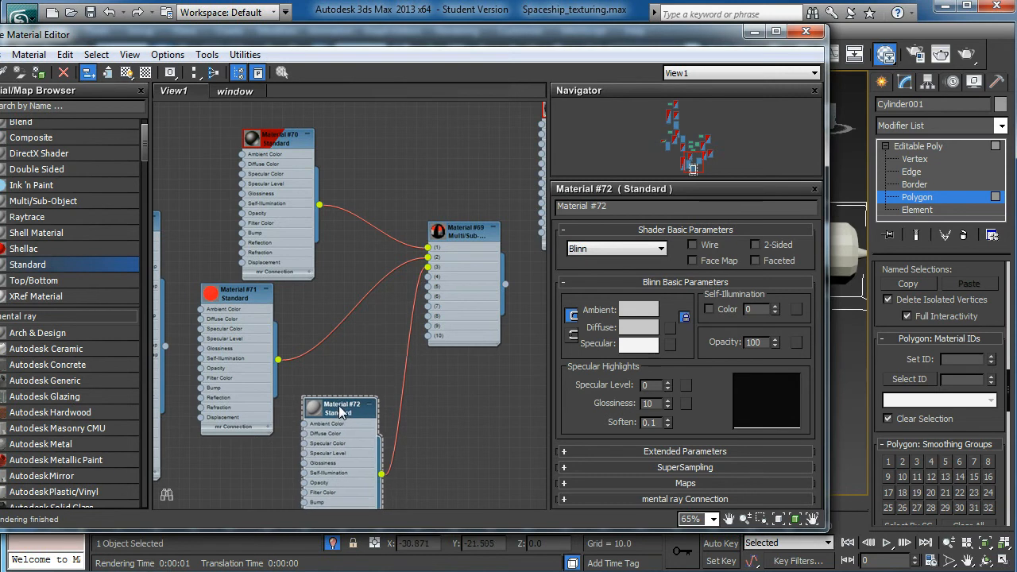
click(634, 332)
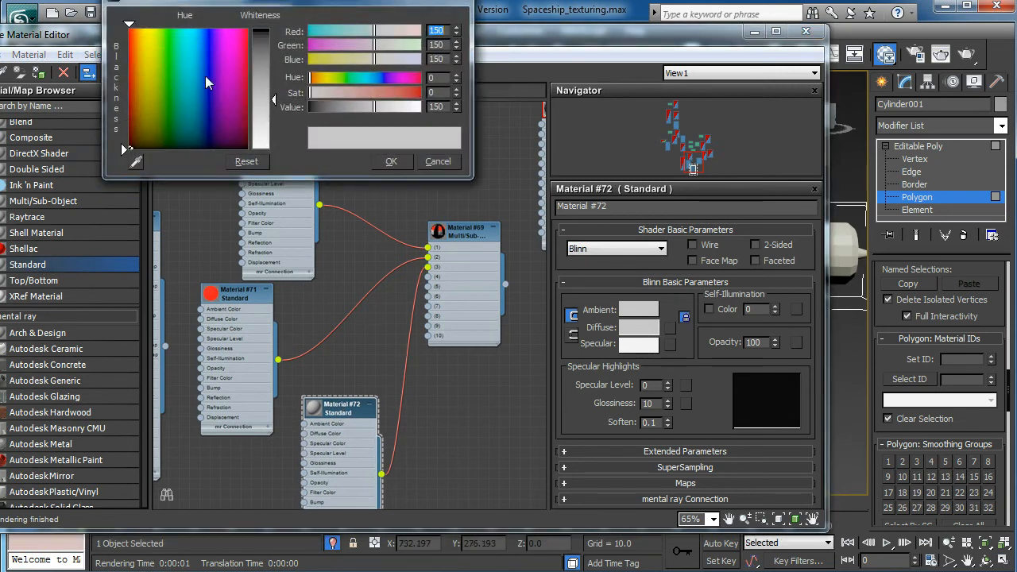
click(207, 49)
drag(207, 49, 213, 30)
drag(263, 98, 263, 30)
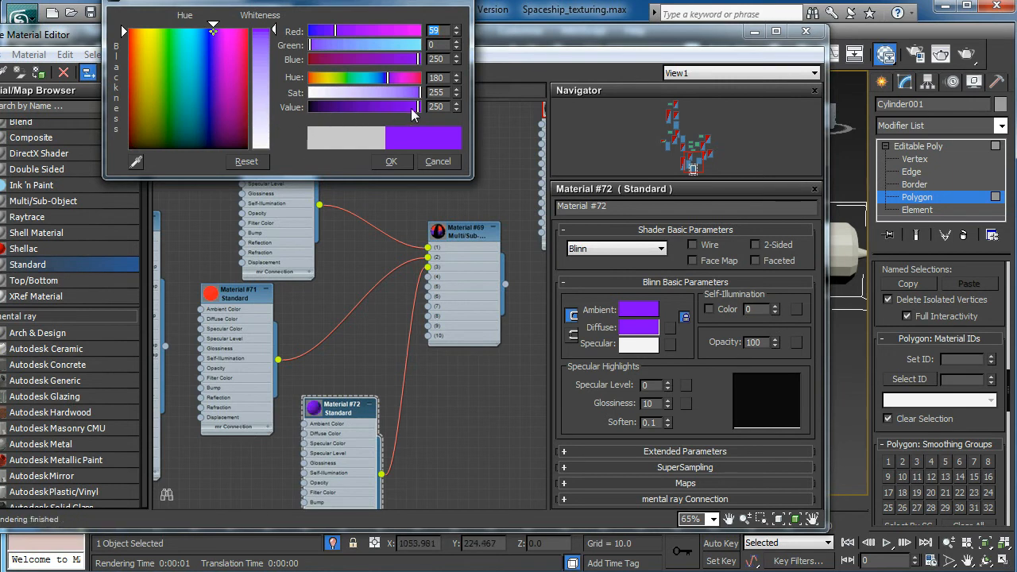
drag(212, 96, 205, 95)
click(367, 104)
mouse_move(367, 103)
mouse_down()
mouse_move(387, 105)
mouse_move(371, 105)
mouse_up()
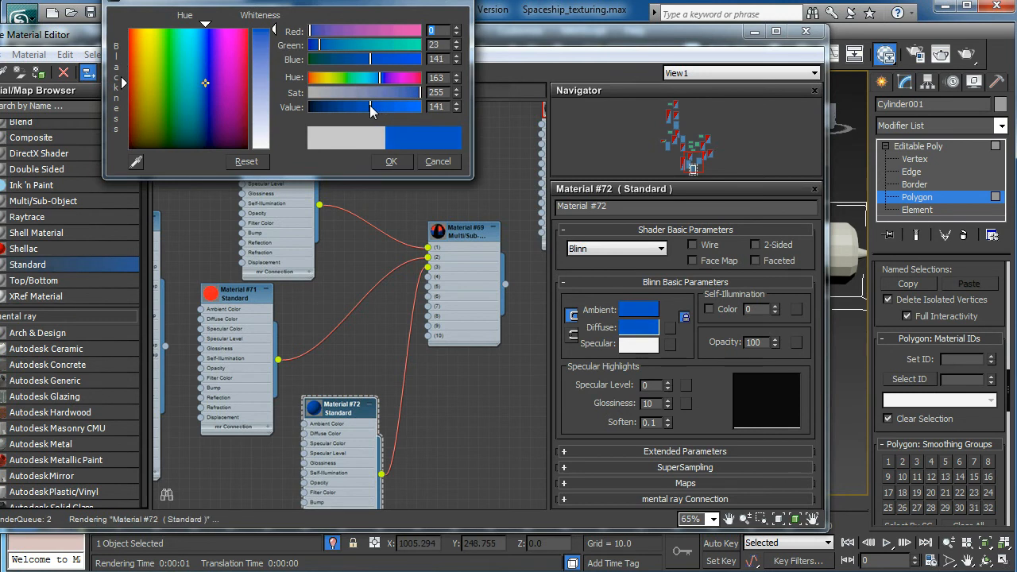
click(392, 162)
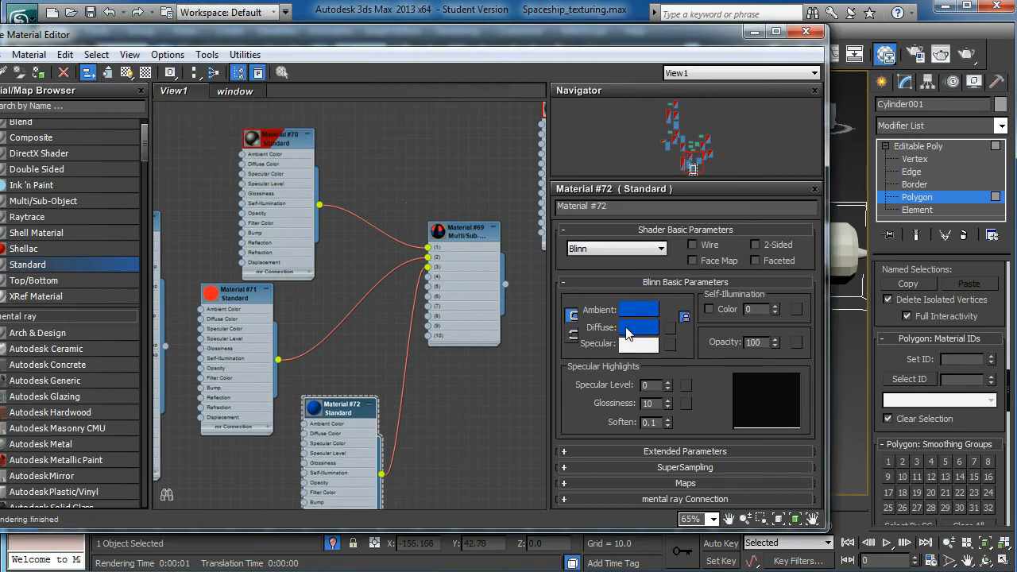
- Enable self-illumination colour on Material #72 and copy its blue diffuse colour into it
click(628, 332)
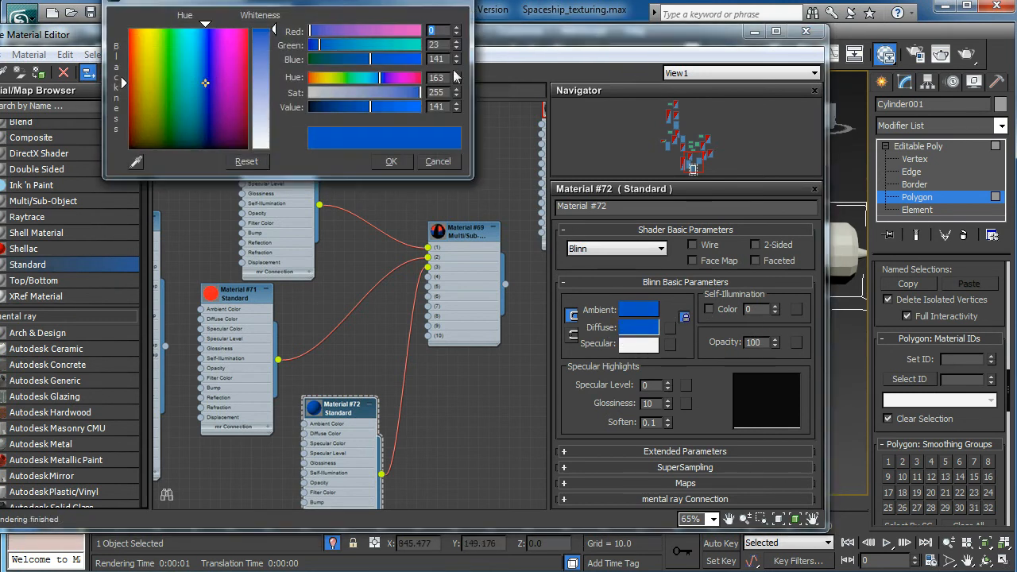
click(451, 2)
click(709, 309)
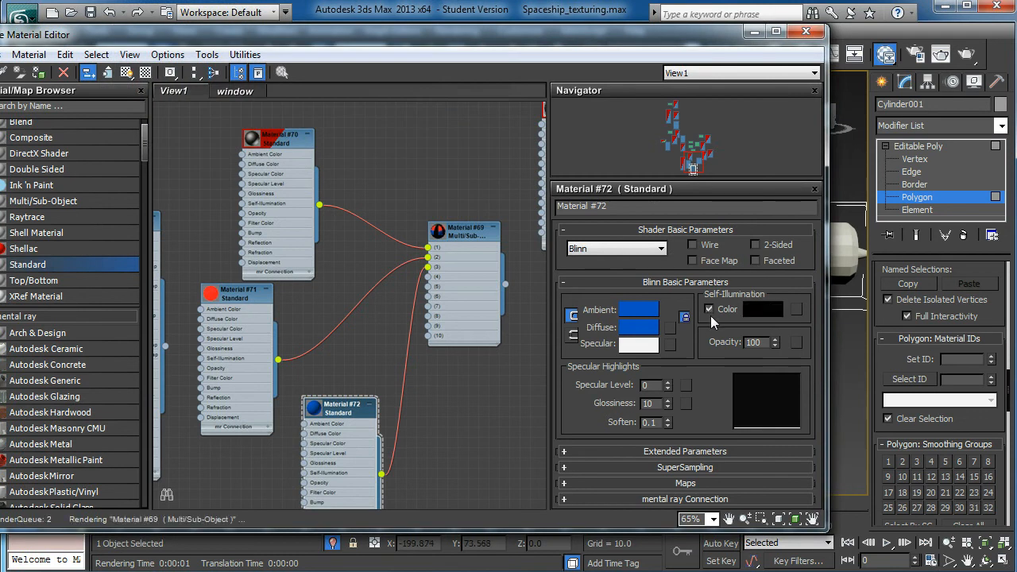
drag(645, 328, 763, 311)
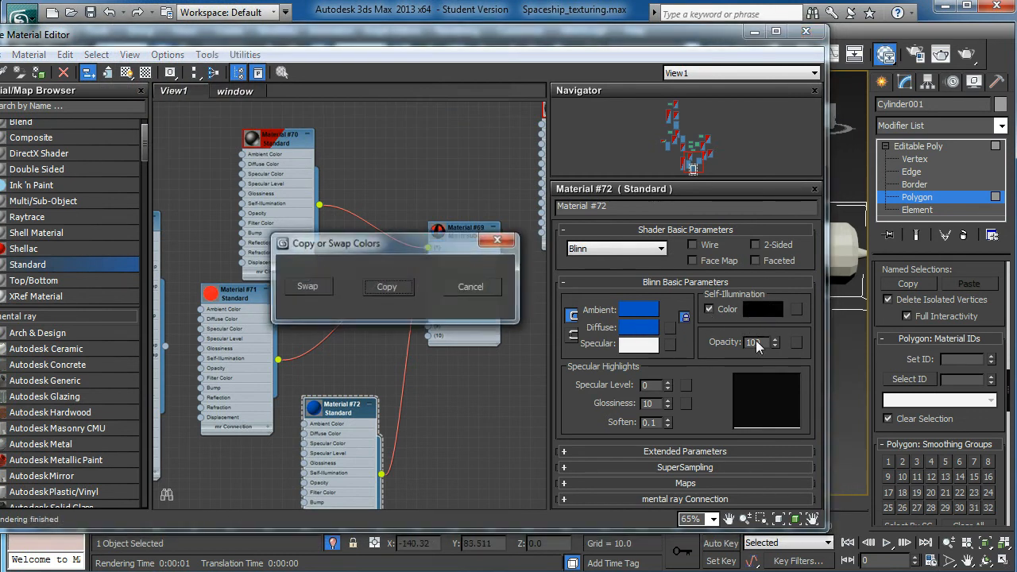
click(386, 287)
- Assign the Multi/Sub-Object material, Material #69, to the selected engine body
drag(429, 35, 206, 31)
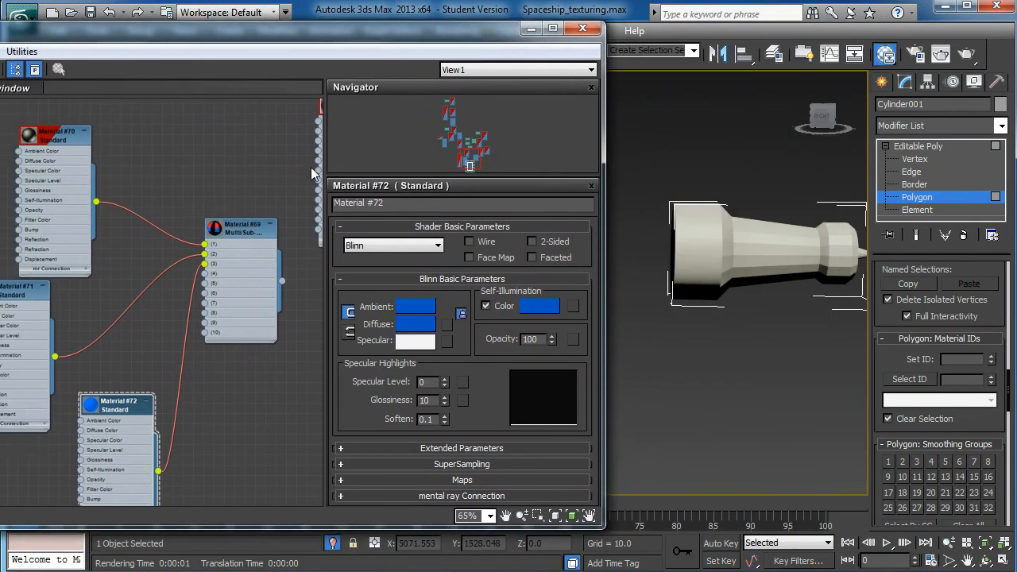
right_click(255, 226)
click(285, 253)
- Render the perspective view of the engine body to check its three materials, closing the render window when done
alt+middle_drag(722, 349, 731, 324)
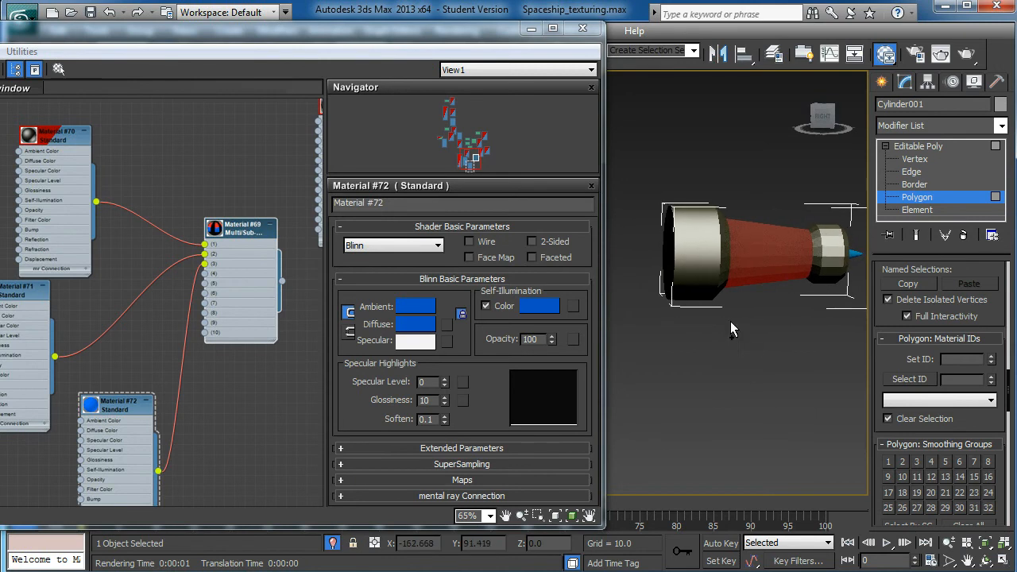
scroll(723, 234, up, 3)
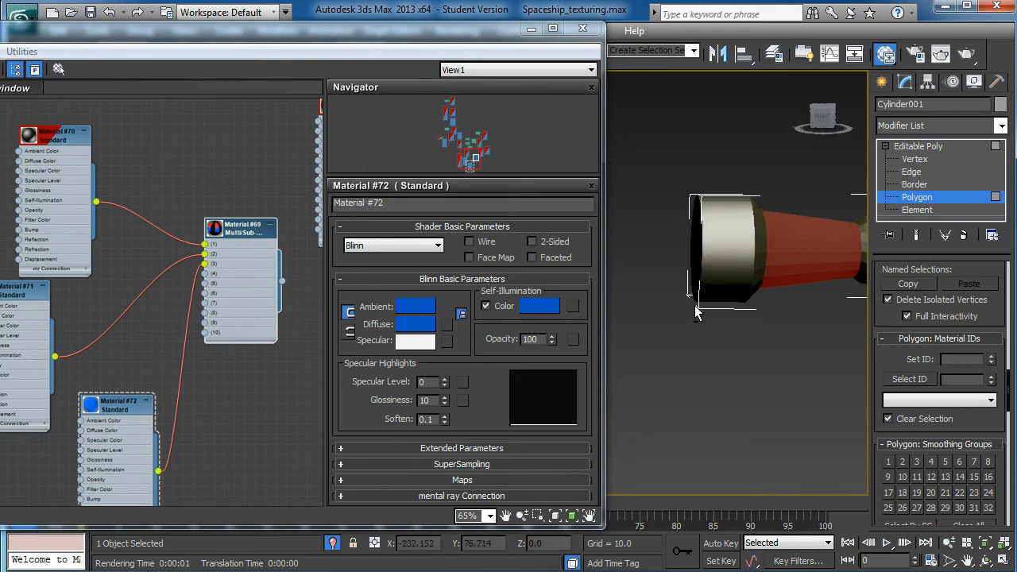
scroll(653, 268, up, 5)
scroll(655, 269, down, 4)
mouse_move(715, 335)
middle_down()
mouse_move(676, 331)
mouse_move(695, 332)
middle_up()
scroll(718, 308, down, 1)
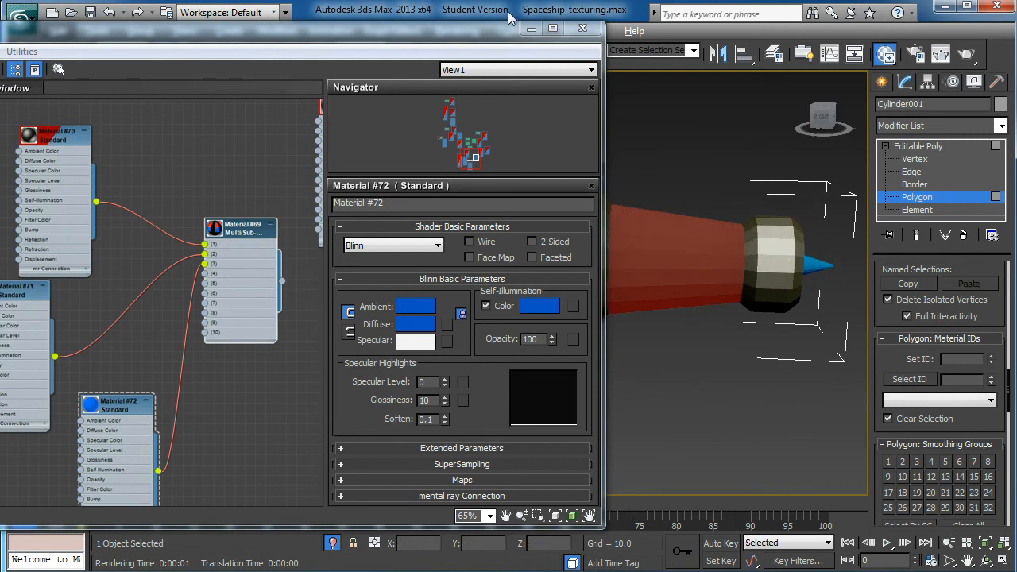
drag(489, 36, 240, 108)
scroll(729, 266, up, 5)
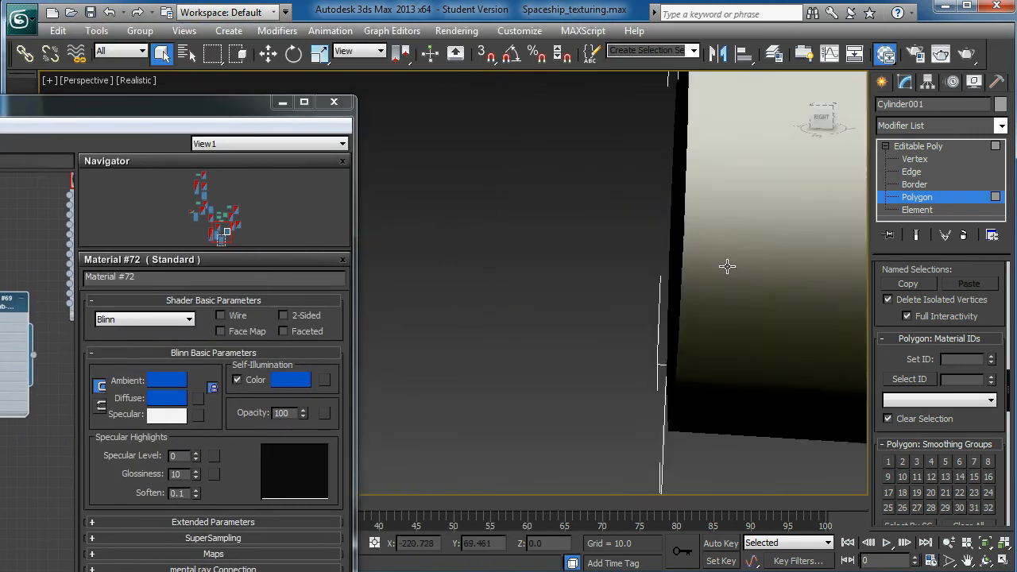
scroll(716, 279, down, 3)
middle_drag(715, 279, 661, 283)
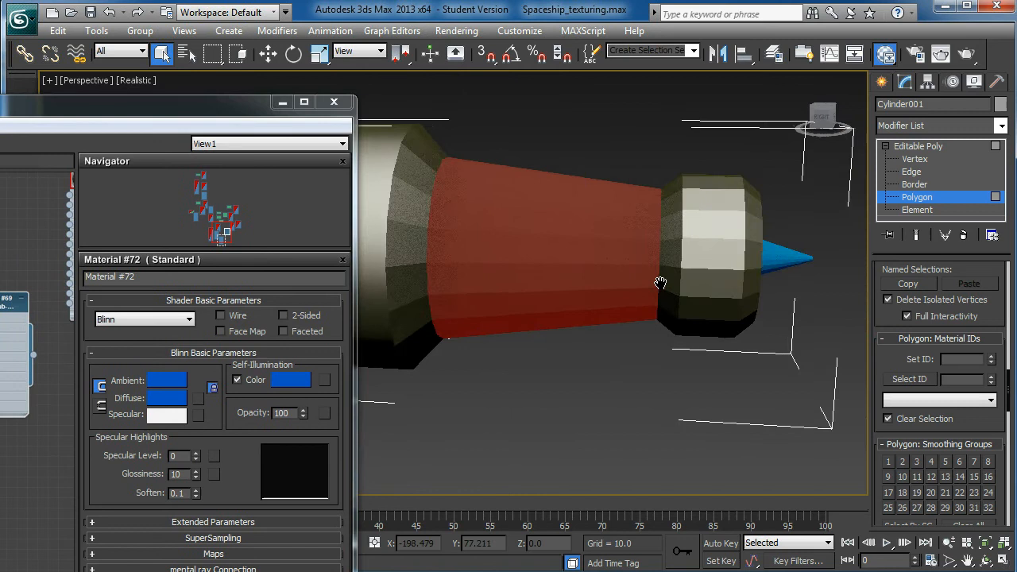
click(966, 53)
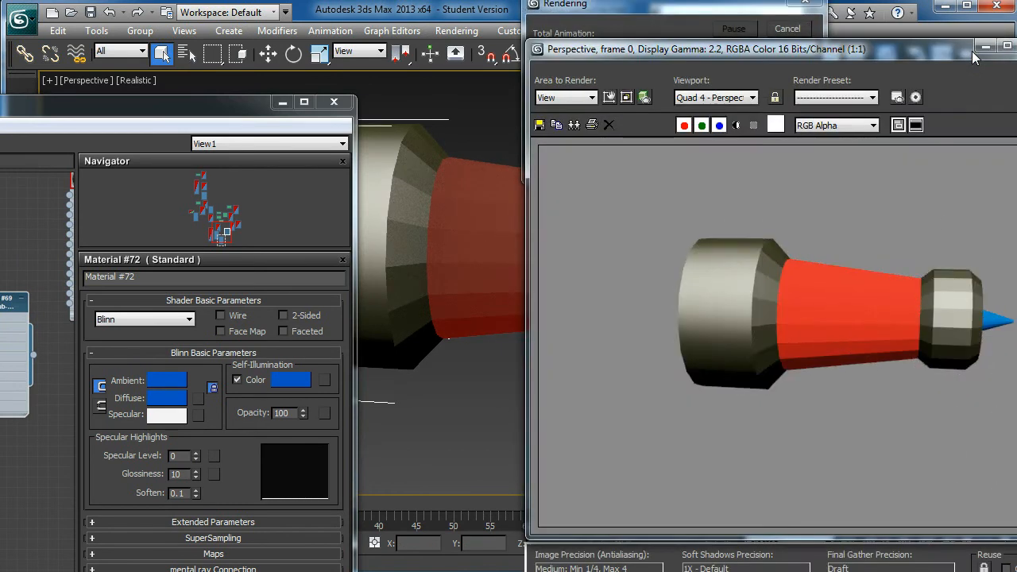
drag(916, 52, 718, 5)
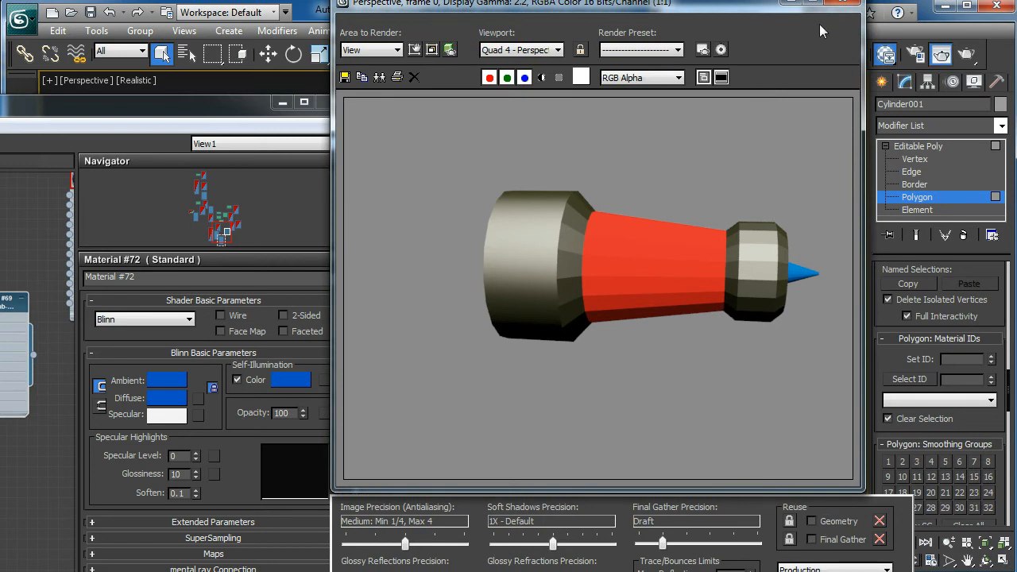
click(842, 5)
- Set the material ID channel of the red Material #71 to #1
drag(176, 95, 781, 54)
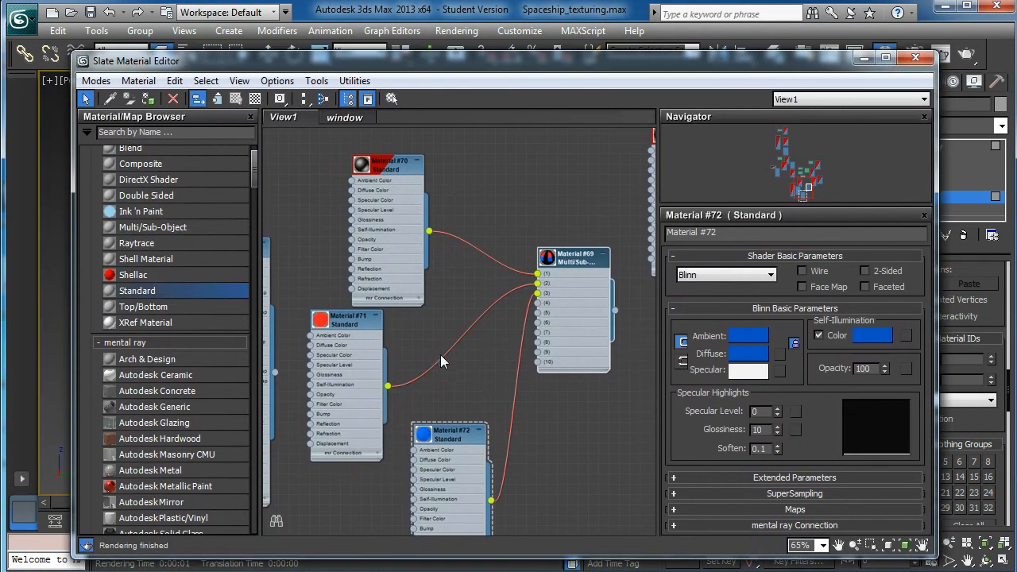
scroll(440, 359, up, 1)
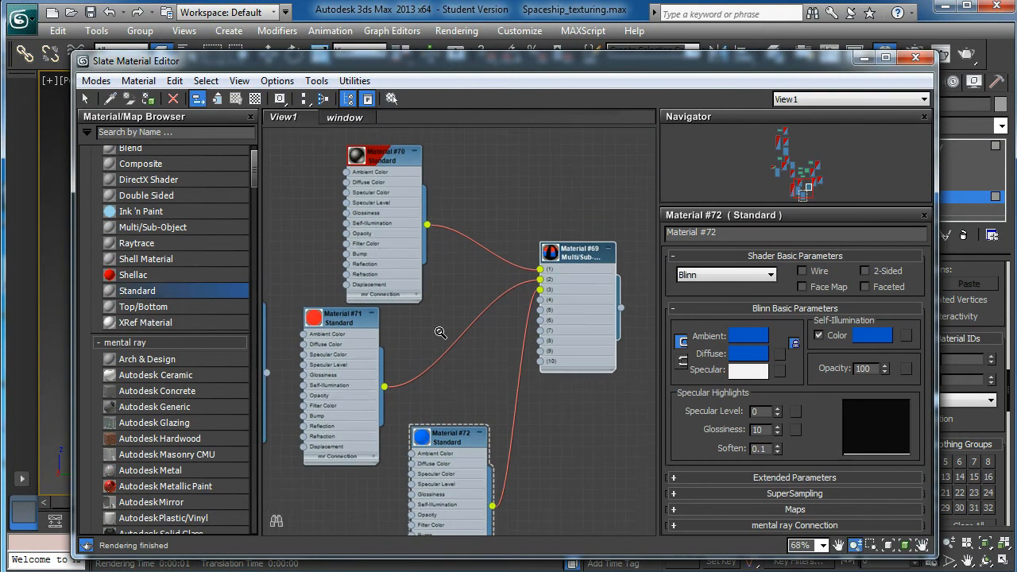
right_click(339, 323)
click(327, 318)
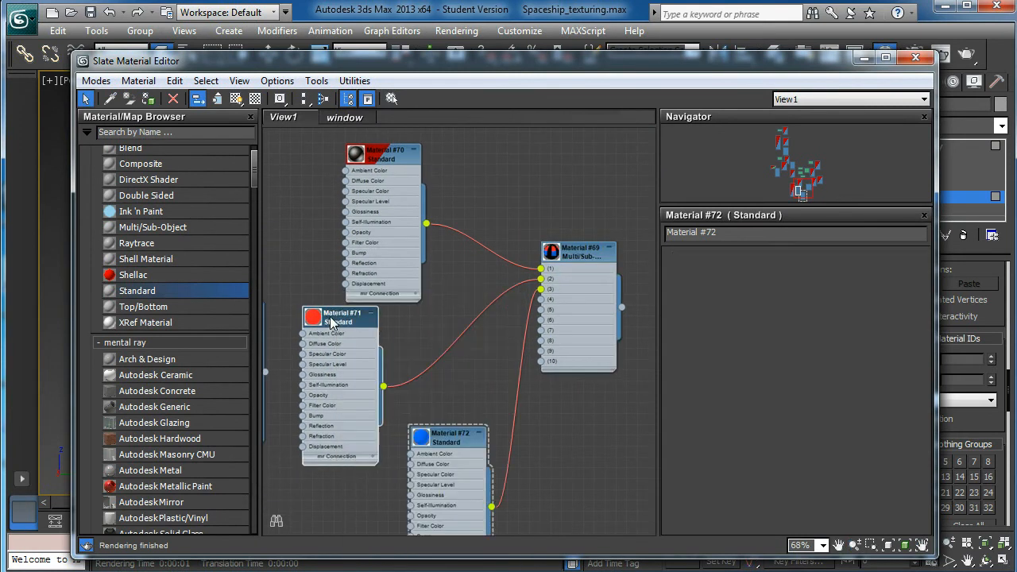
double_click(329, 320)
drag(332, 321, 333, 323)
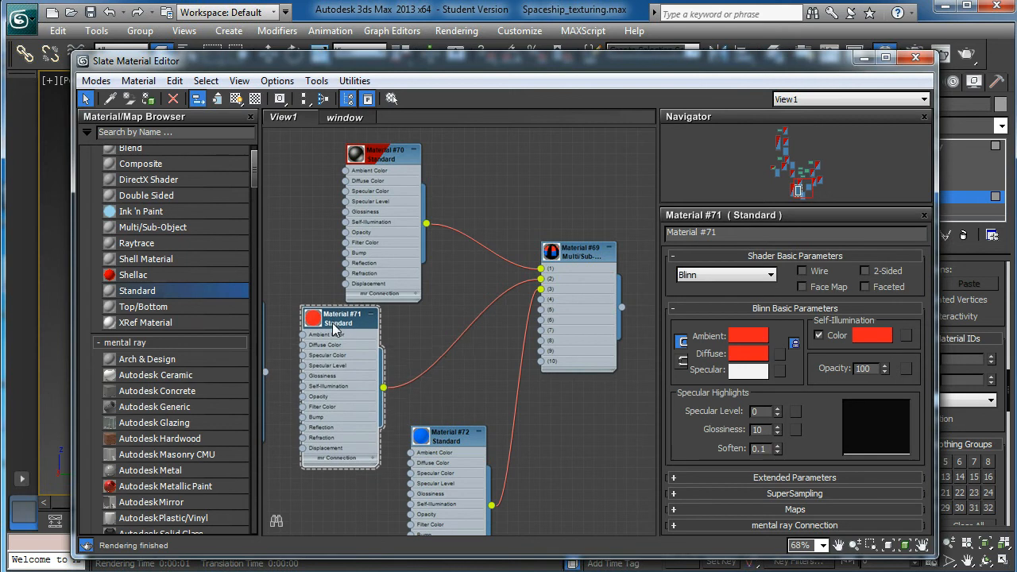
right_click(332, 323)
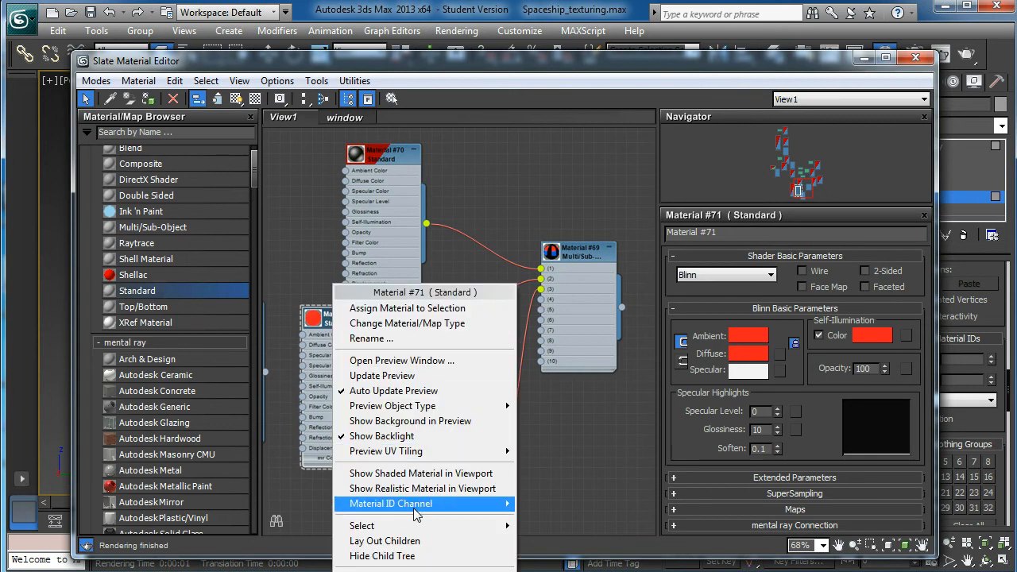
mouse_move(401, 513)
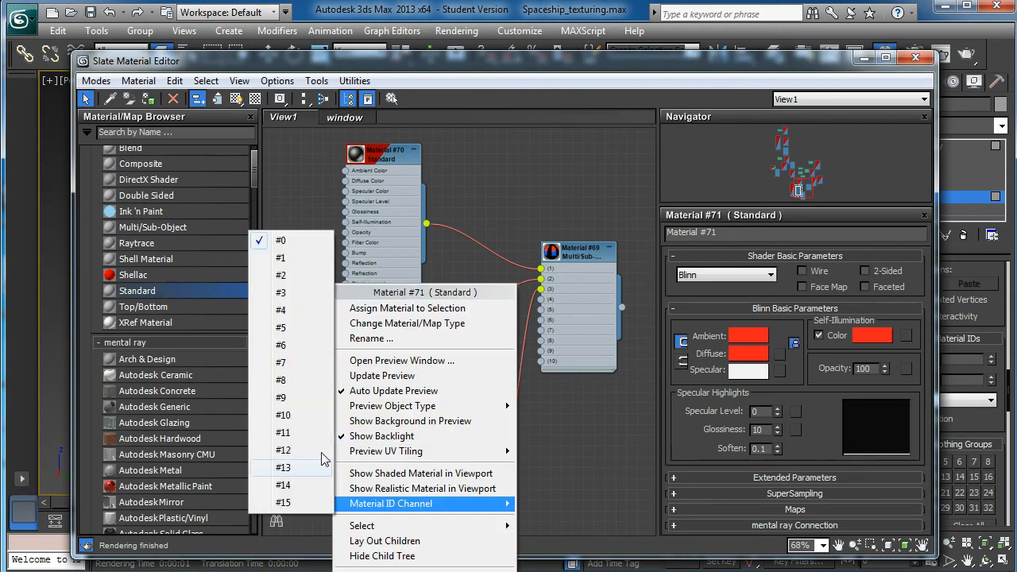
click(286, 259)
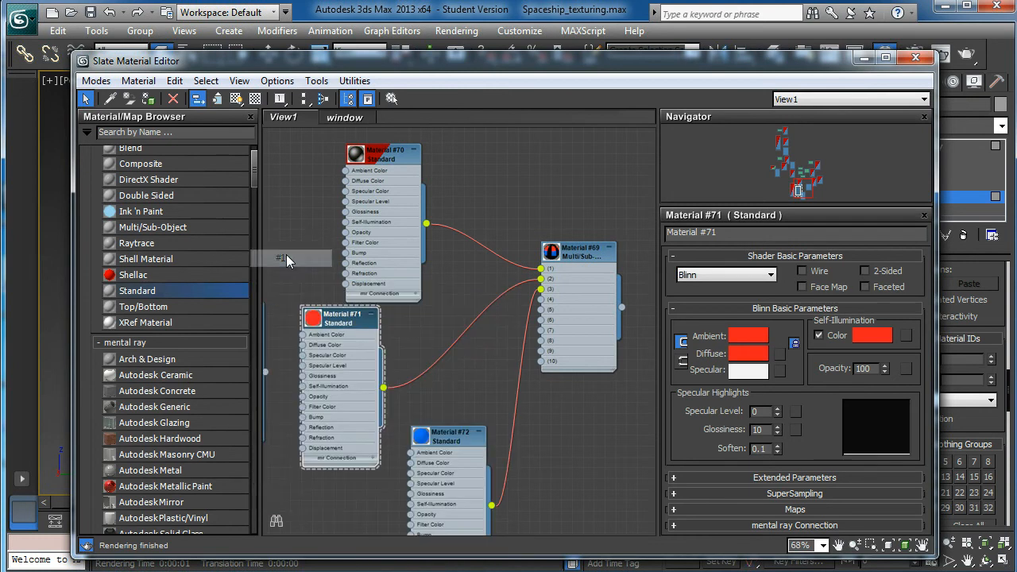
- Set the material ID channel of the blue Material #72 to #2 and space out the sub-material nodes
drag(357, 318, 345, 318)
drag(450, 443, 449, 368)
right_click(450, 368)
mouse_move(505, 503)
click(405, 275)
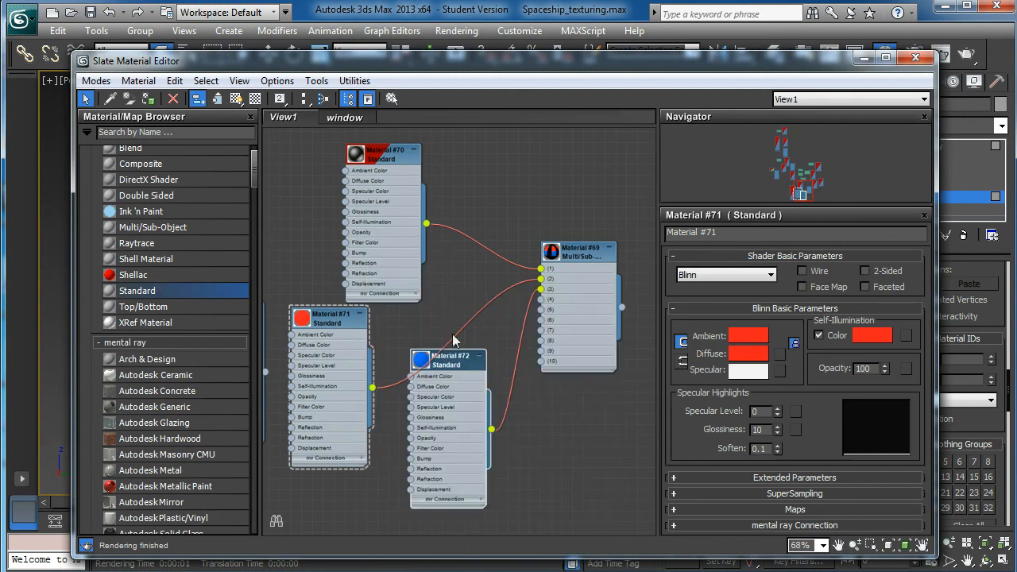
drag(457, 368, 467, 390)
drag(392, 171, 392, 150)
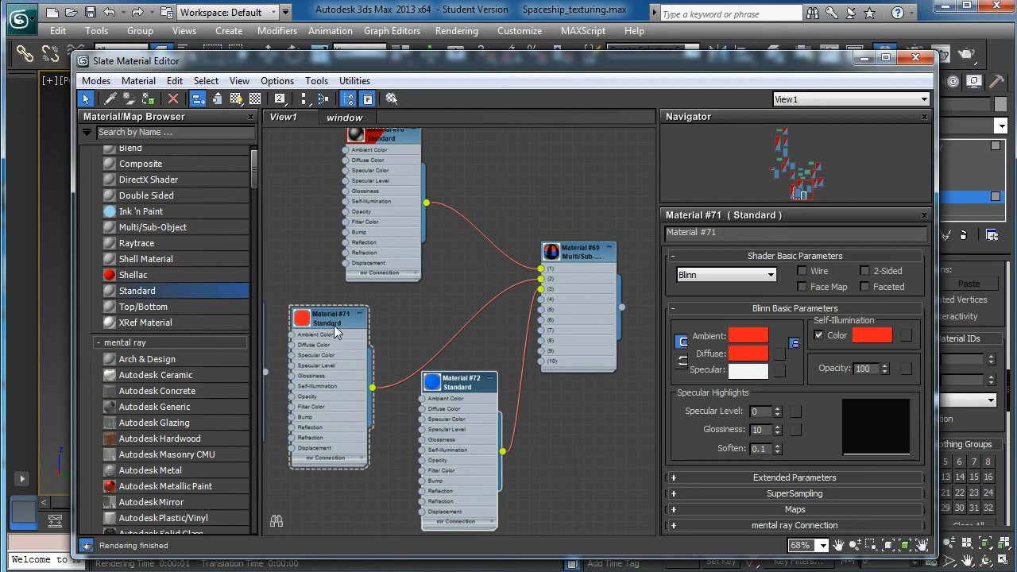
- Open the render Effects settings and move their window aside so the engine body stays in view
drag(684, 63, 197, 321)
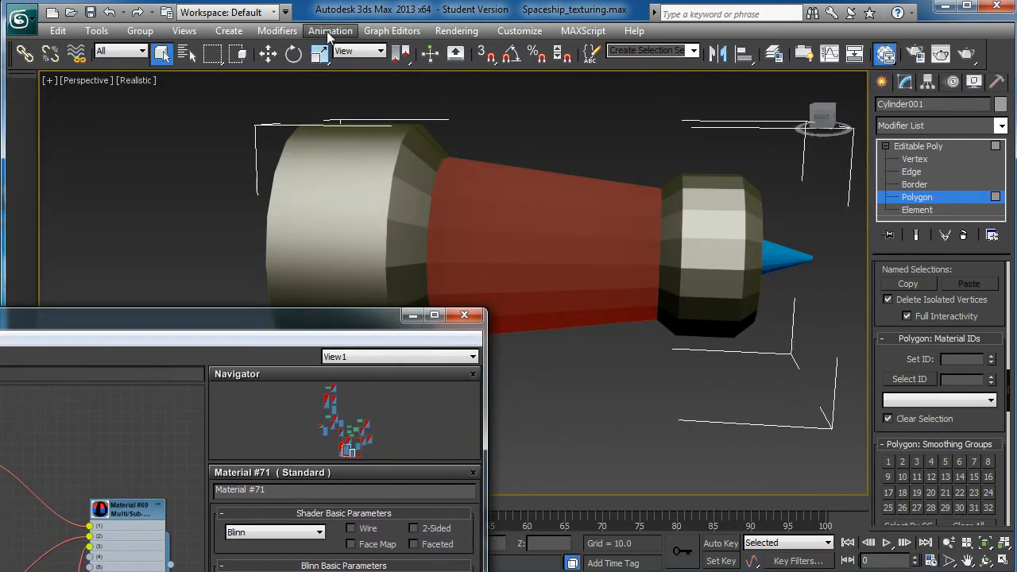
click(466, 32)
click(482, 192)
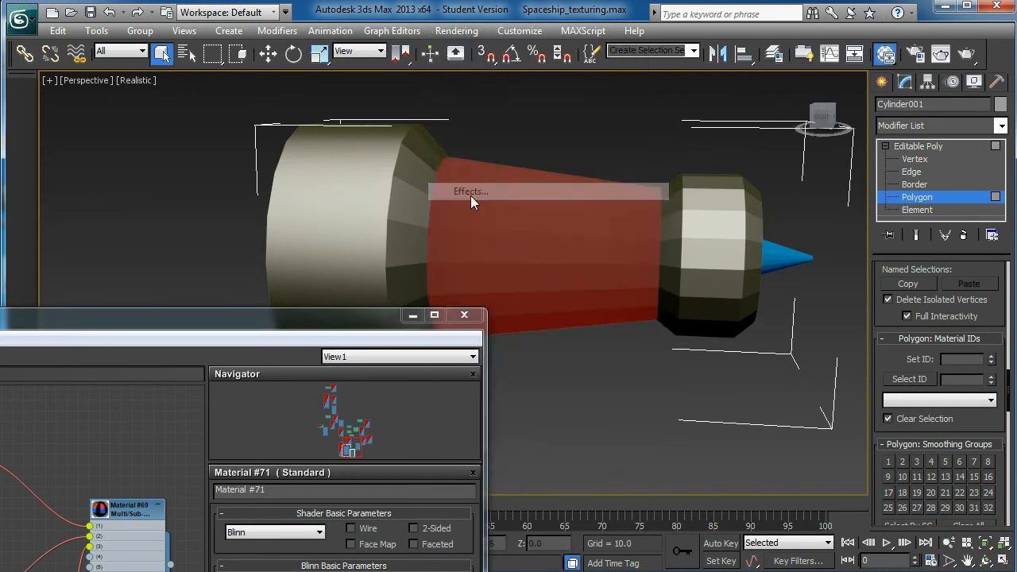
drag(148, 323, 0, 380)
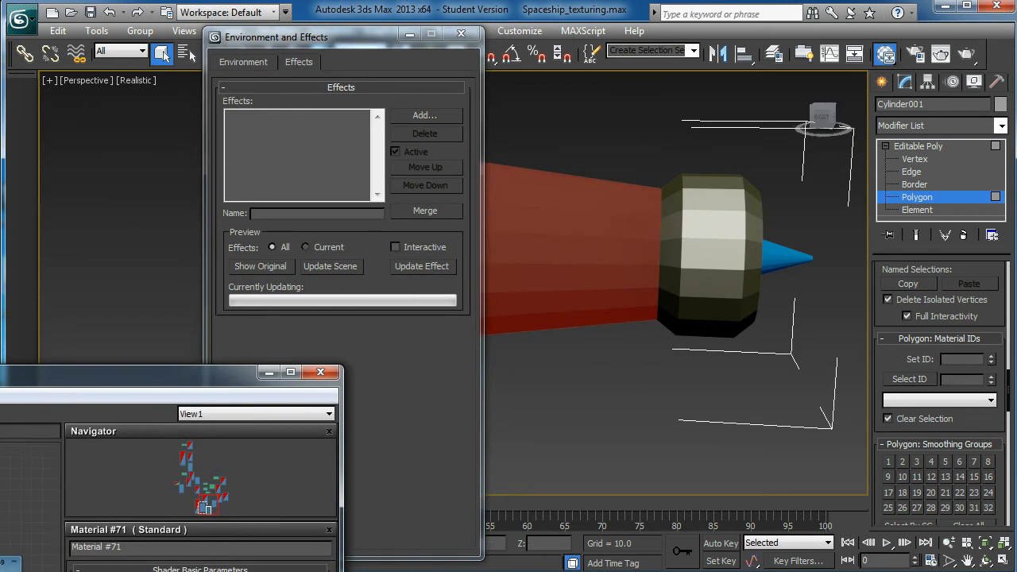
drag(314, 28, 495, 41)
click(433, 66)
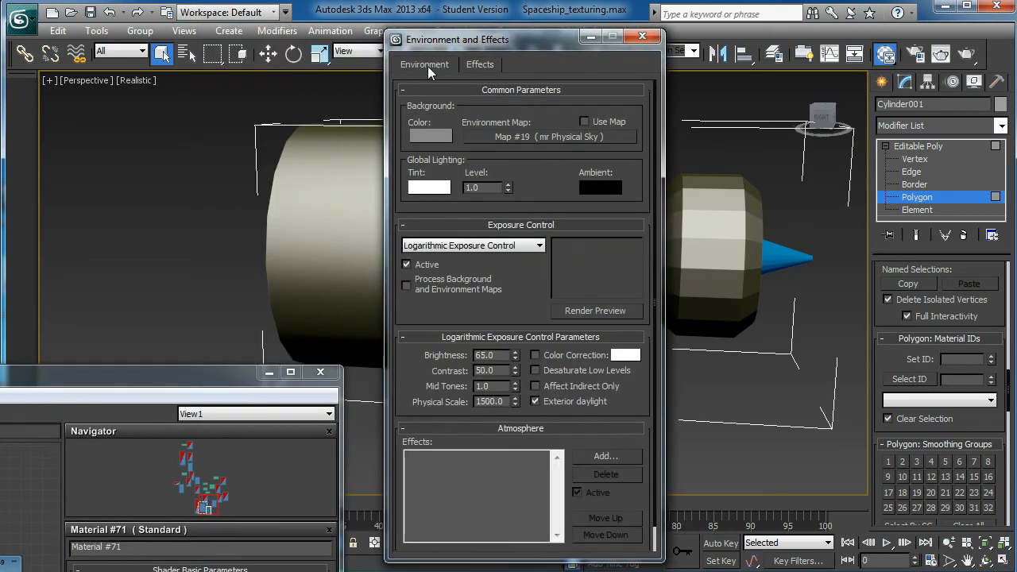
click(474, 62)
click(435, 65)
click(482, 67)
drag(414, 31, 245, 52)
- Examine the engine body's red and blue sections in the perspective view
scroll(632, 228, up, 1)
scroll(643, 234, down, 2)
scroll(656, 250, up, 4)
scroll(646, 246, down, 2)
scroll(667, 263, up, 2)
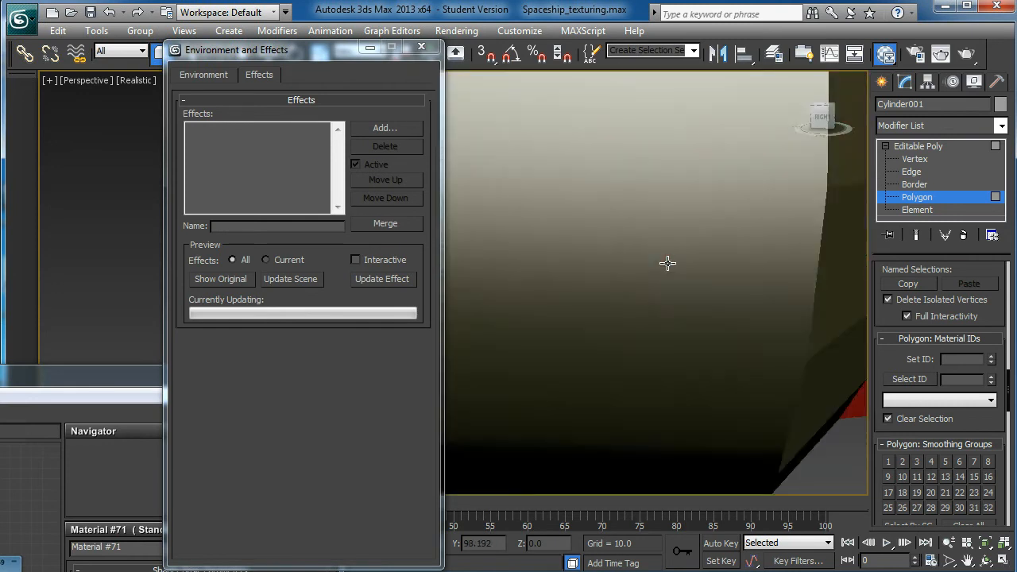
scroll(667, 263, down, 5)
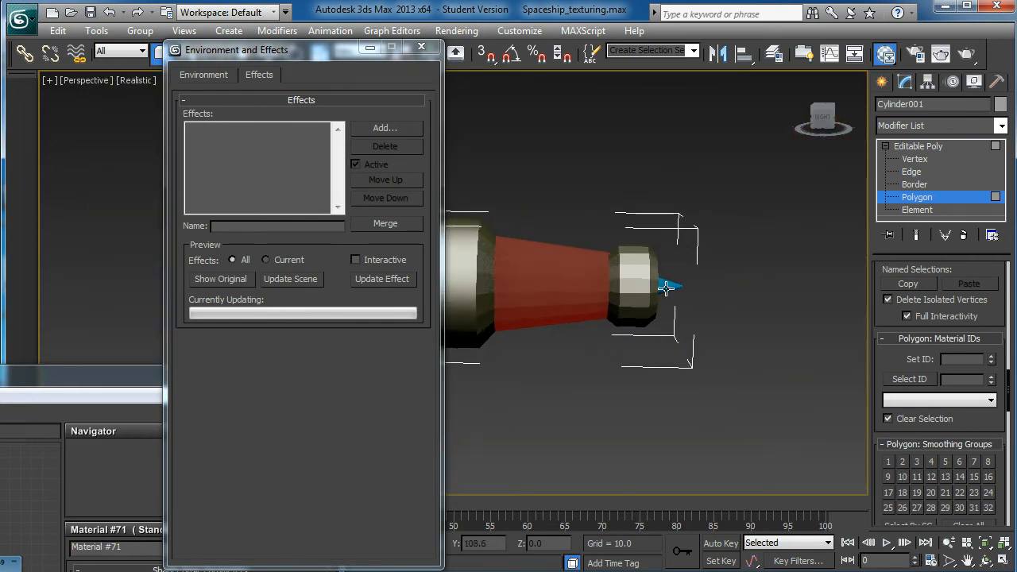
scroll(659, 292, up, 4)
scroll(731, 220, down, 3)
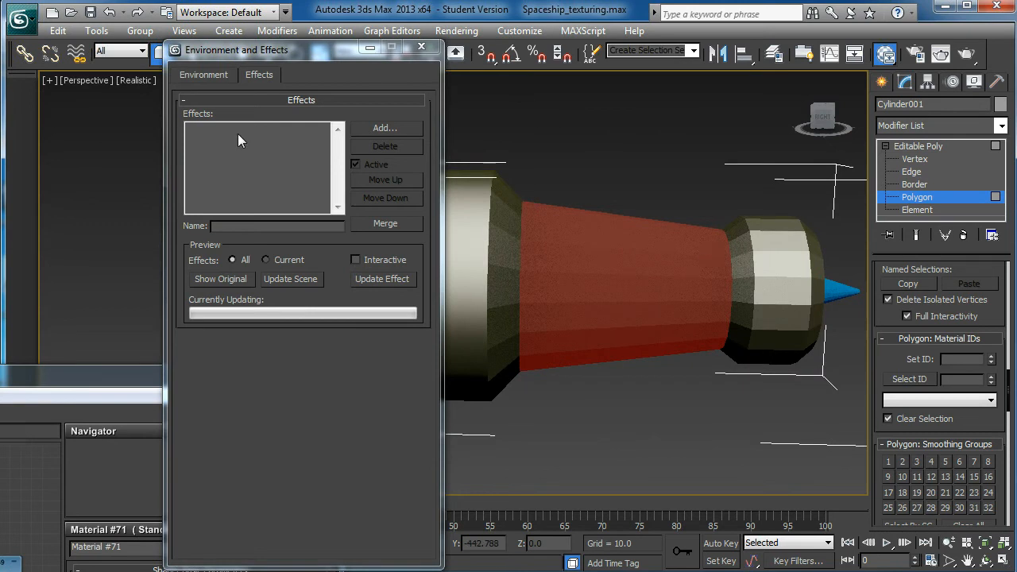
- Add Lens Effects to the scene's list of render effects
click(377, 129)
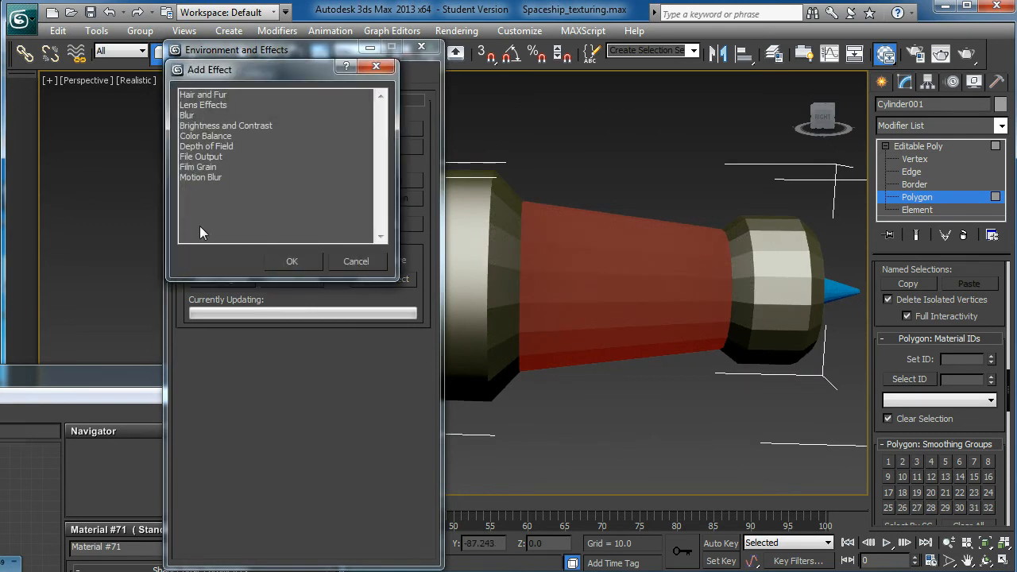
drag(215, 72, 199, 70)
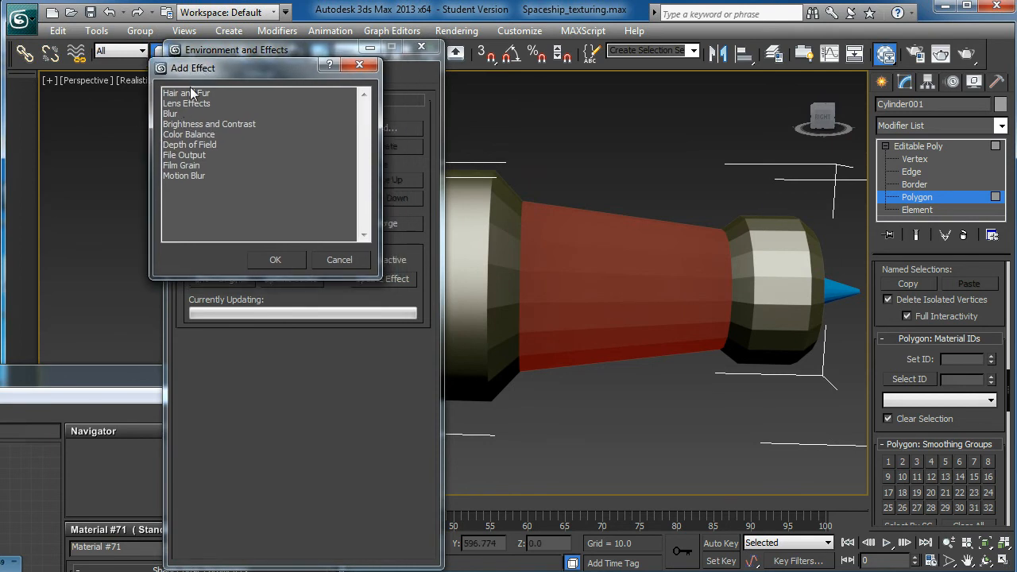
drag(209, 70, 253, 76)
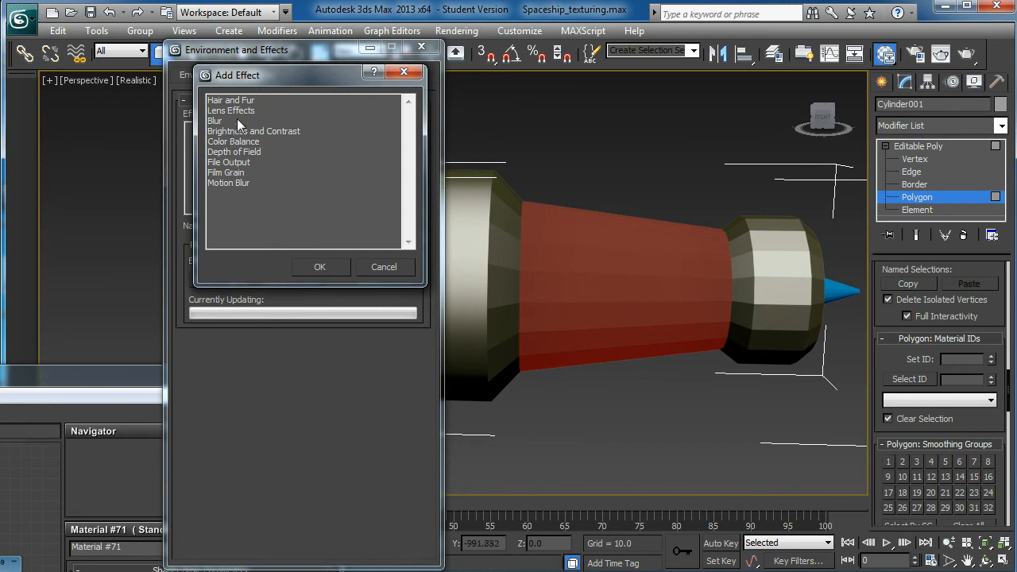
click(241, 112)
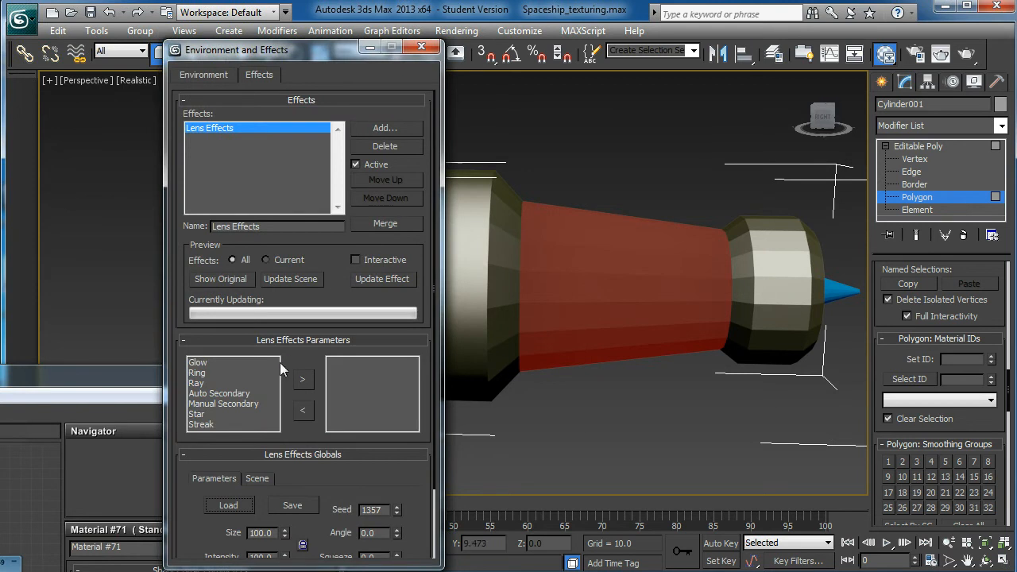
- Add a Glow element to the Lens Effects and shift the settings window for better access
drag(305, 54, 282, 16)
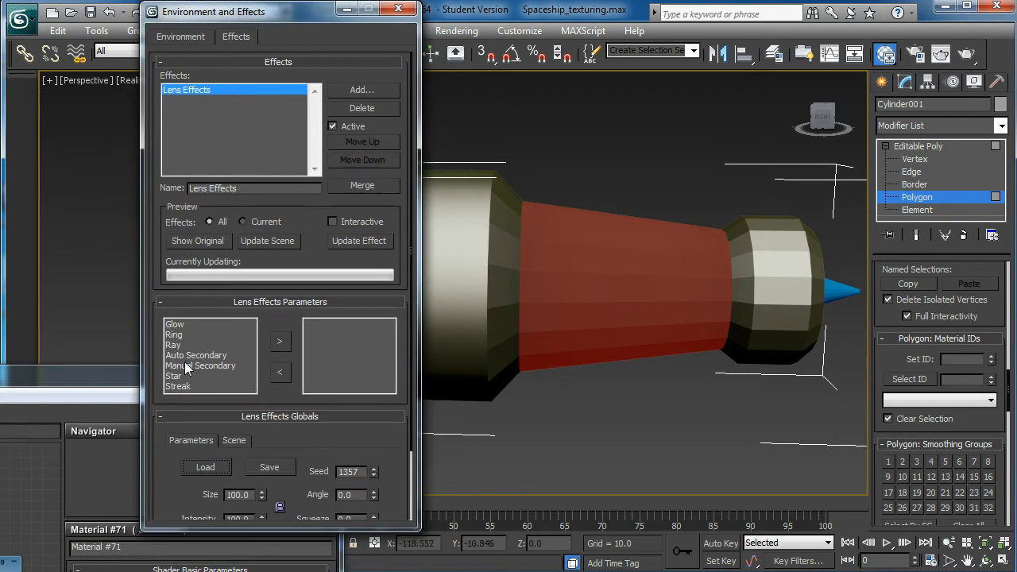
click(174, 325)
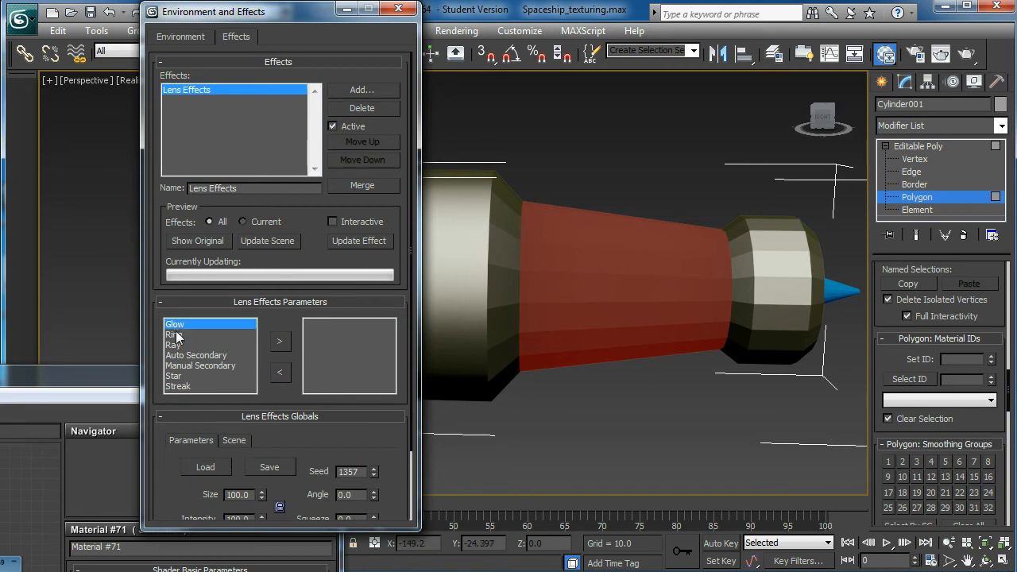
click(278, 342)
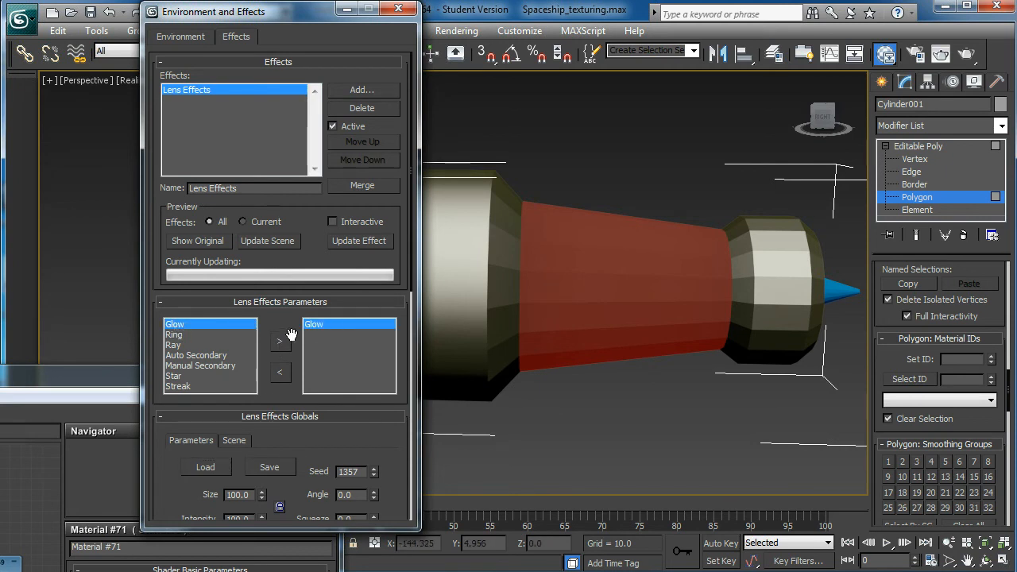
- Enable Material ID 1 as the image source in the Glow element's options
drag(313, 16, 329, 0)
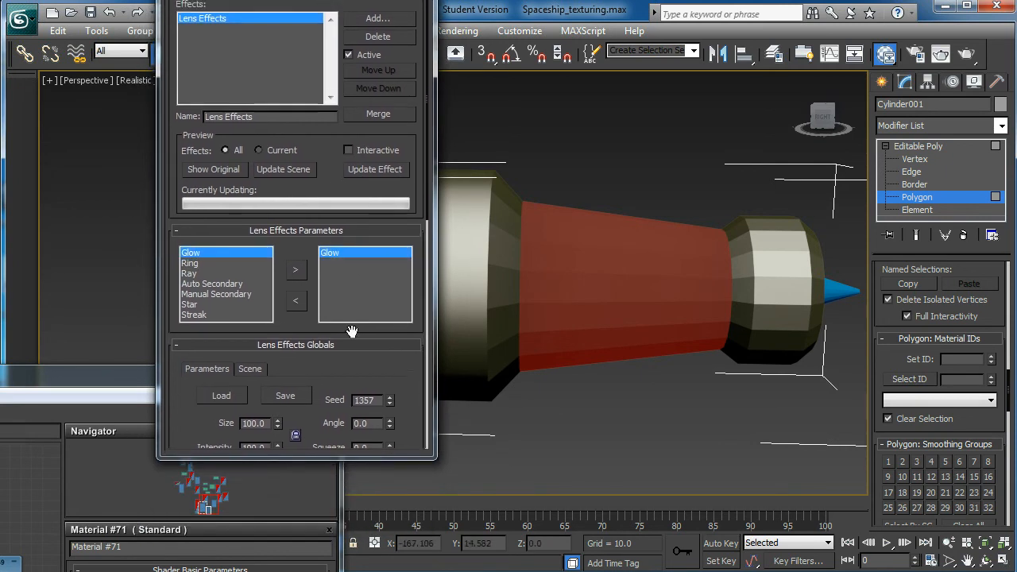
drag(374, 364, 374, 119)
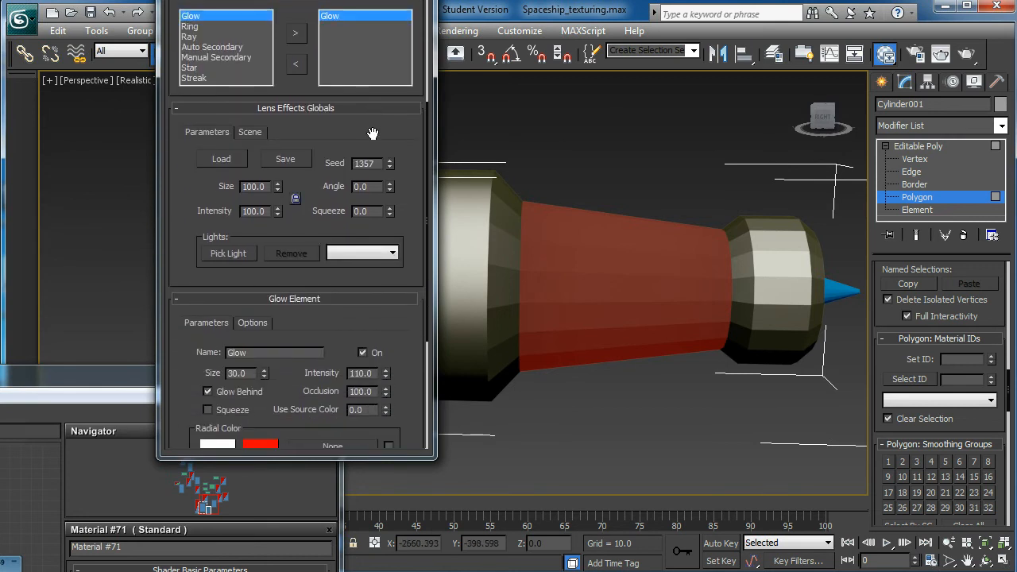
drag(314, 304, 314, 220)
click(253, 241)
scroll(344, 260, down, 1)
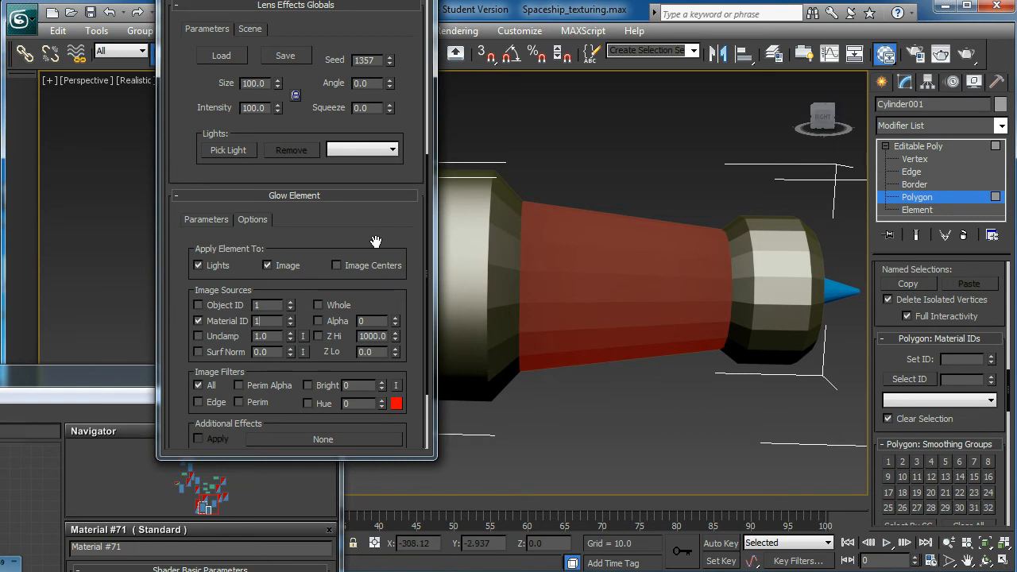
- Turn on the interactive effects preview and move the settings window clear of the rendered image
drag(404, 220, 390, 404)
scroll(408, 104, up, 3)
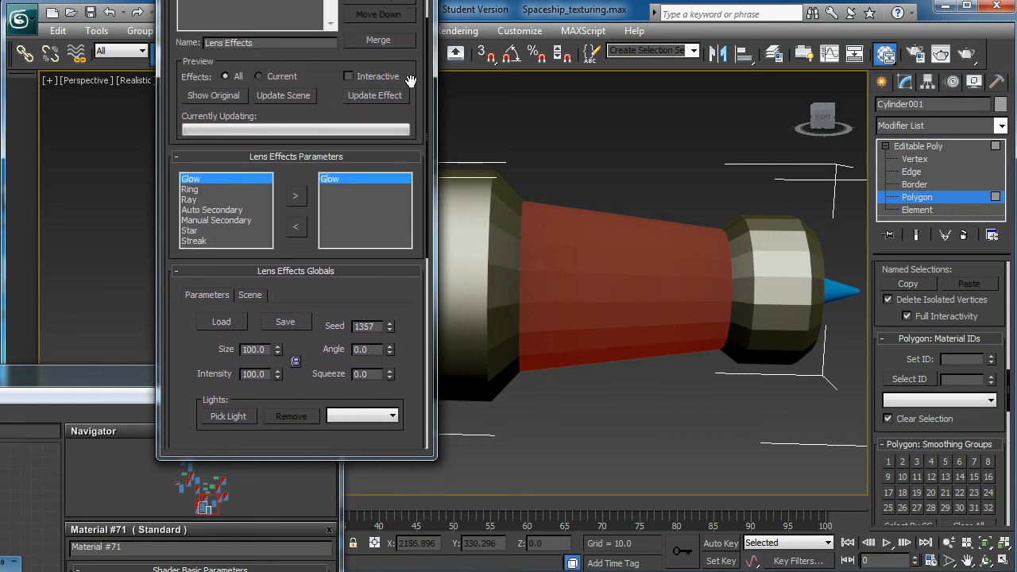
click(348, 78)
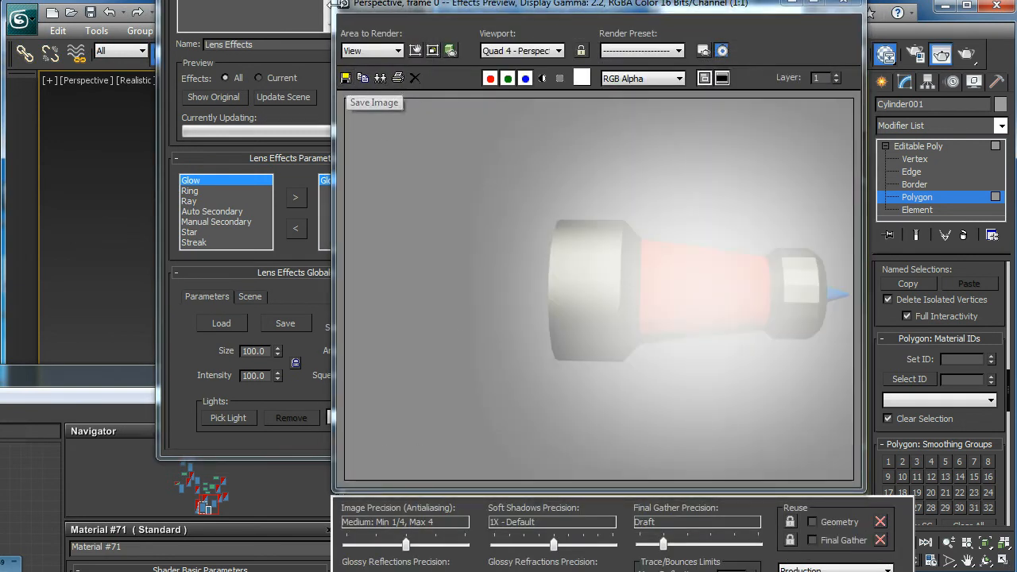
drag(348, 0, 233, 0)
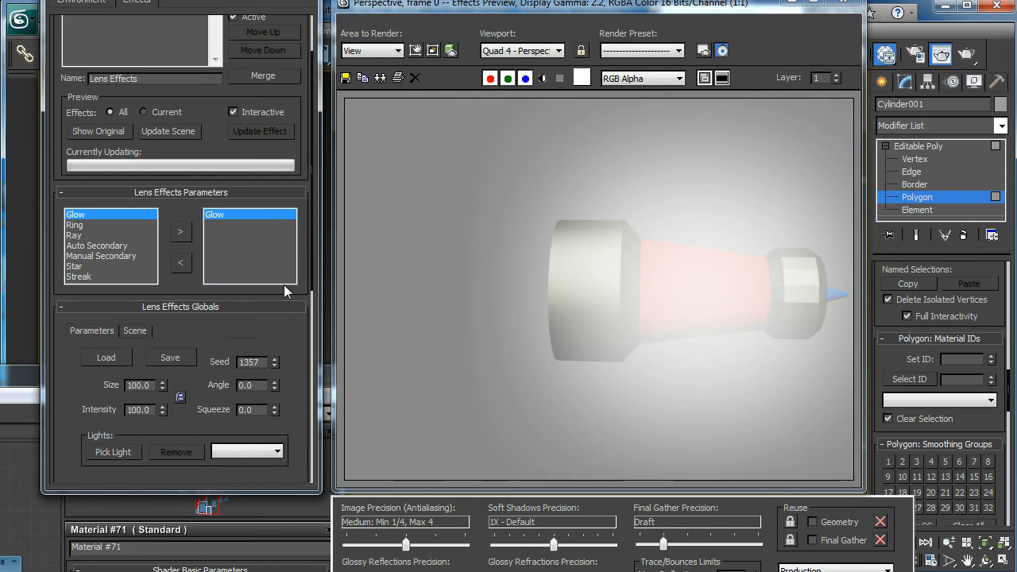
- Try Glow element sizes of 5 and 1 in the preview, and settle on a size of 0.5
scroll(245, 327, down, 5)
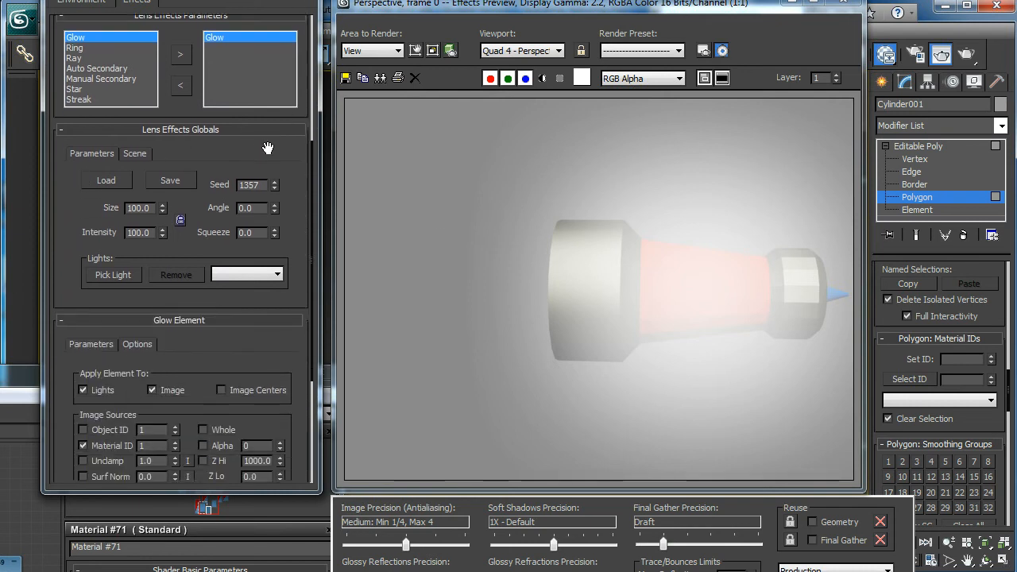
drag(215, 318, 225, 226)
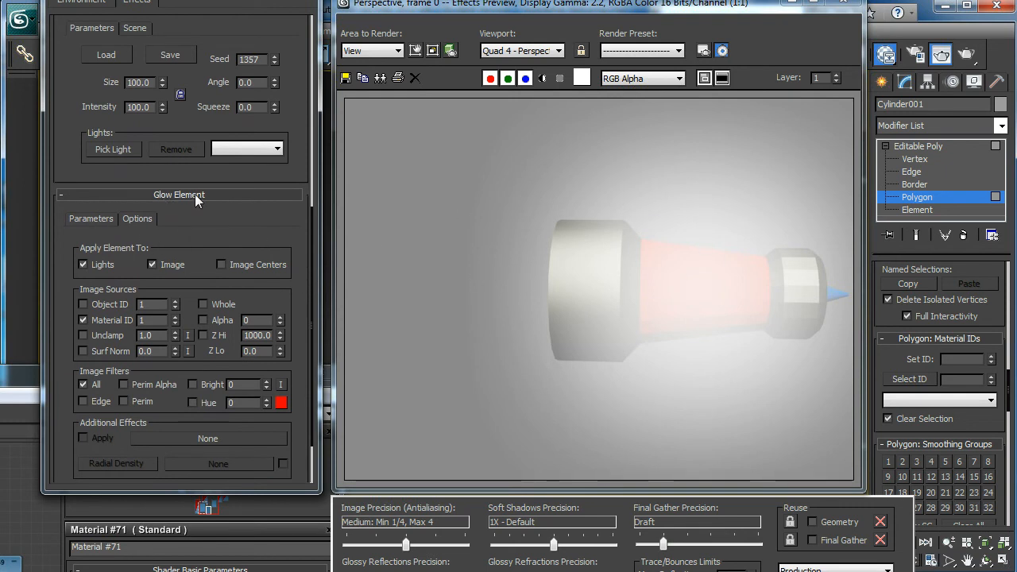
click(94, 218)
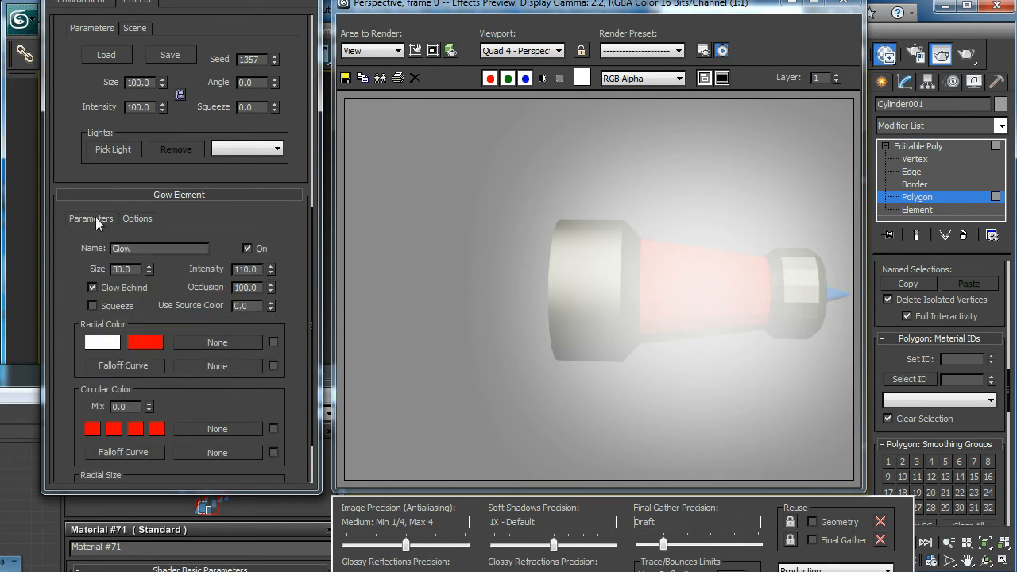
click(150, 273)
drag(135, 269, 77, 259)
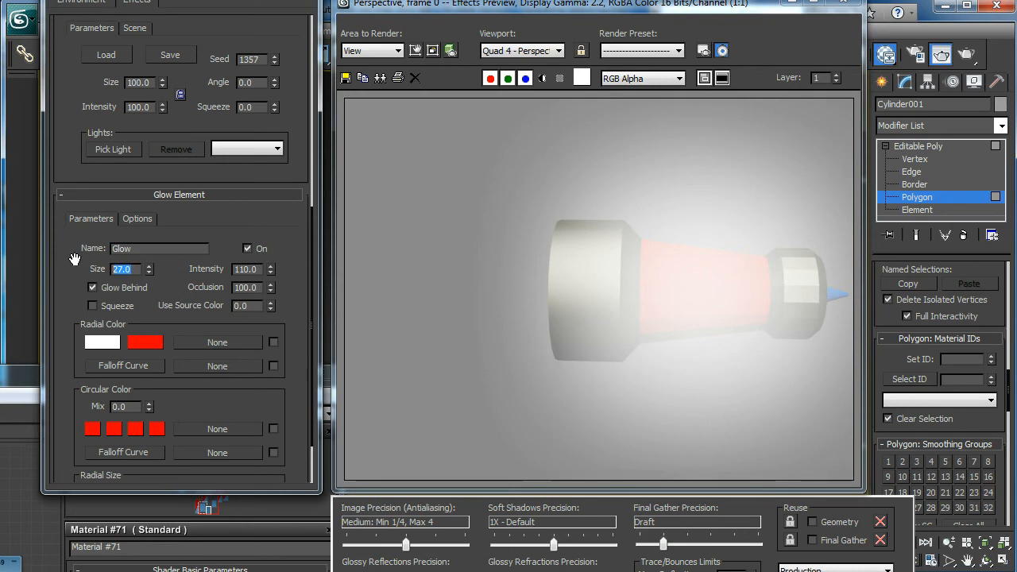
text(5)
key(Return)
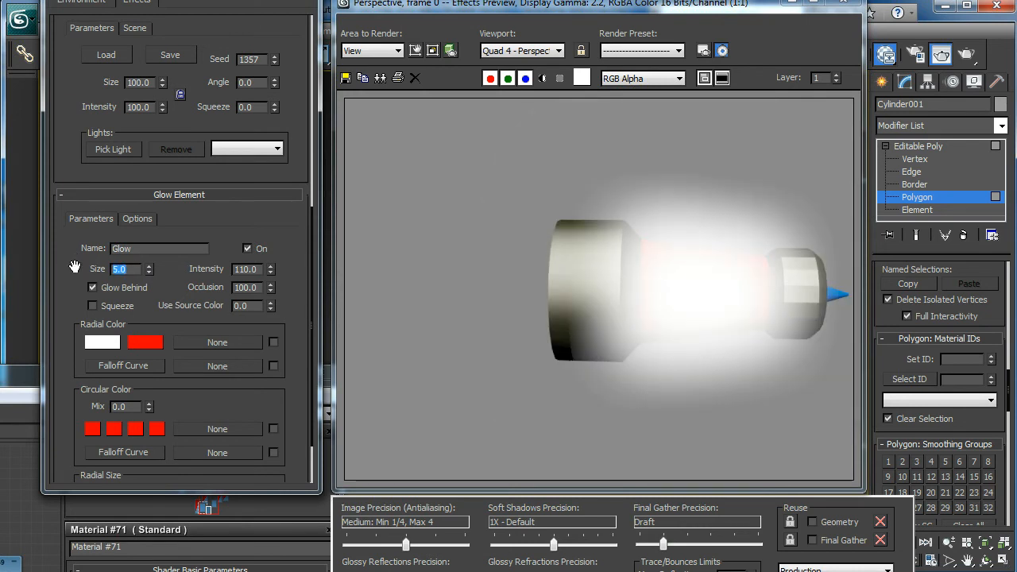
text(1)
key(Return)
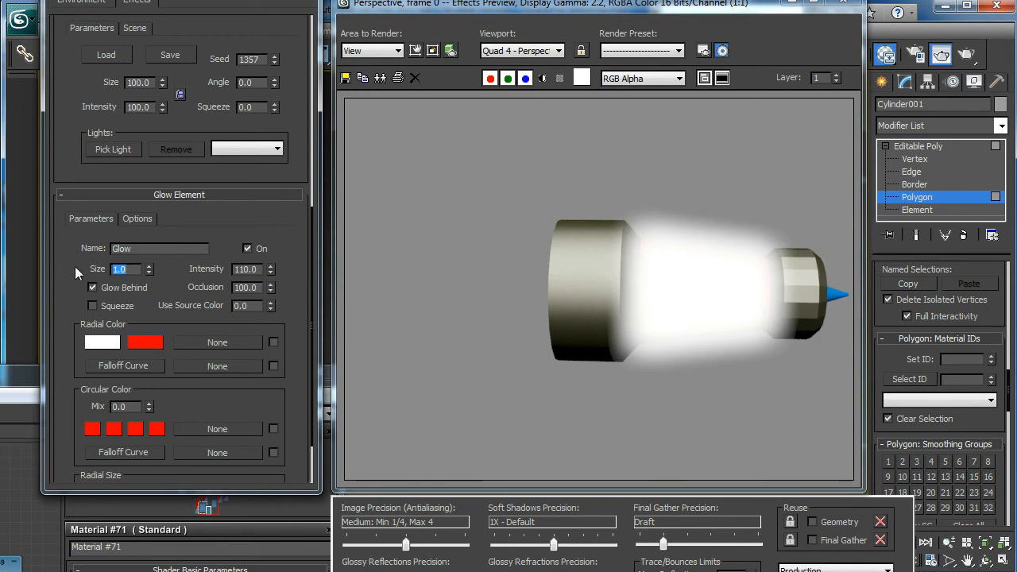
text(0.5)
key(Return)
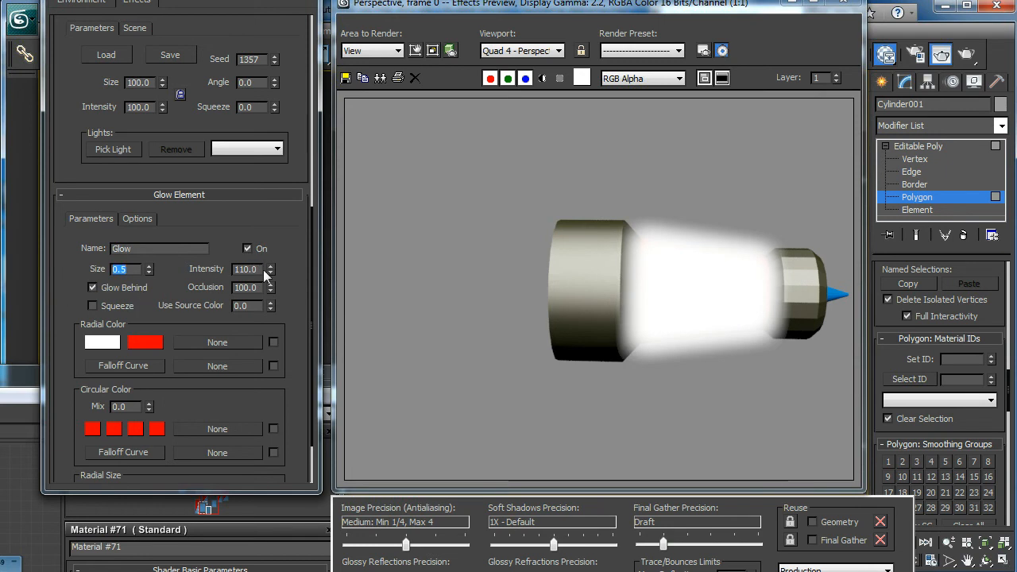
- Try Glow element intensities of 50 and 10 in the preview, and settle on an intensity of 100
double_click(246, 270)
text(5)
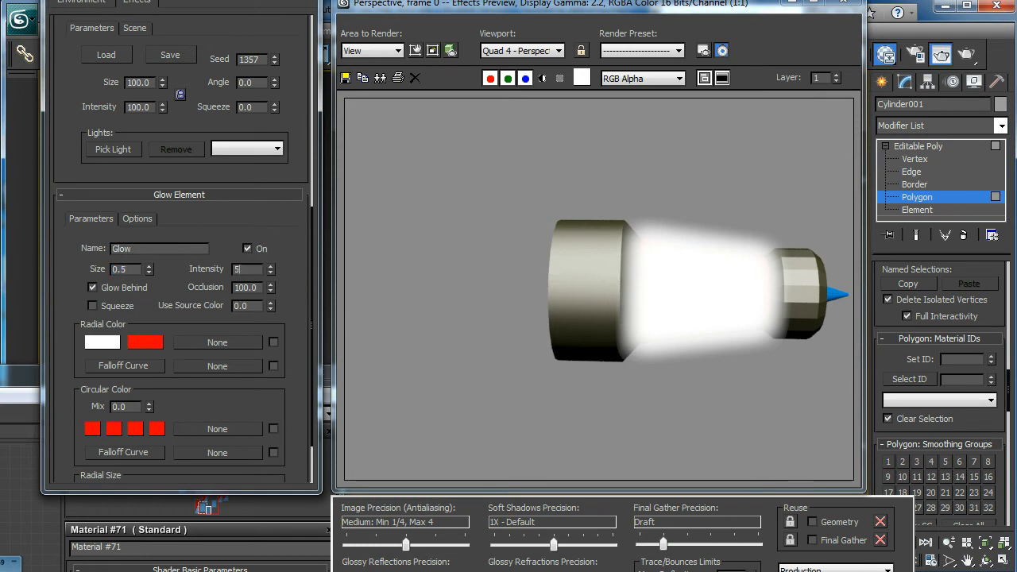
text(0)
key(Return)
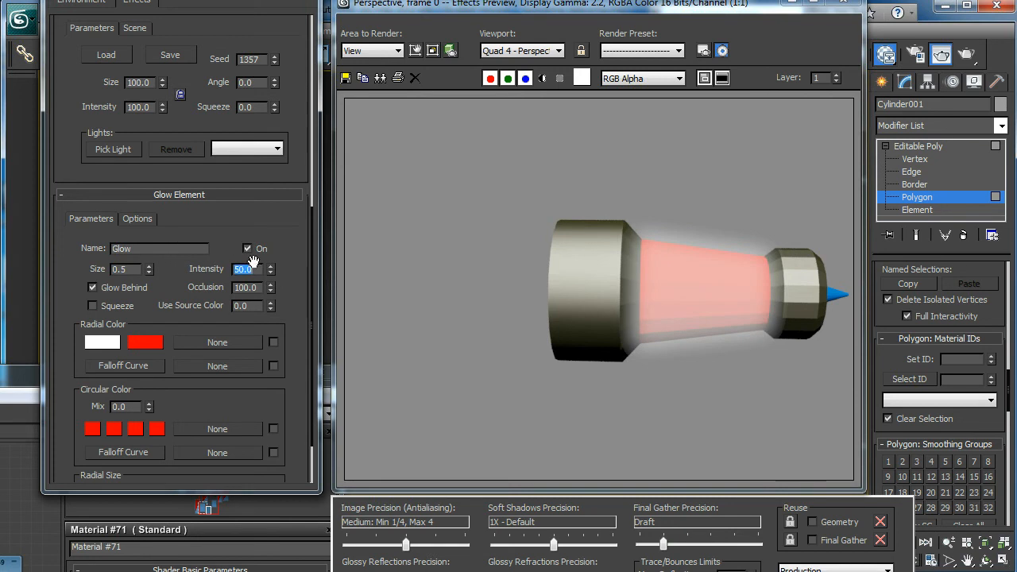
text(10)
key(Return)
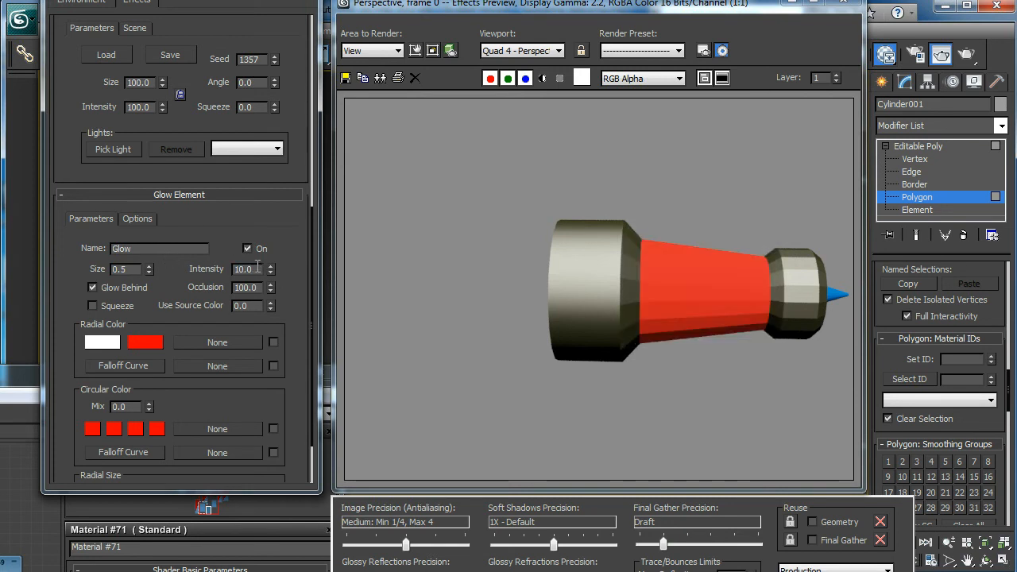
text(100)
key(Return)
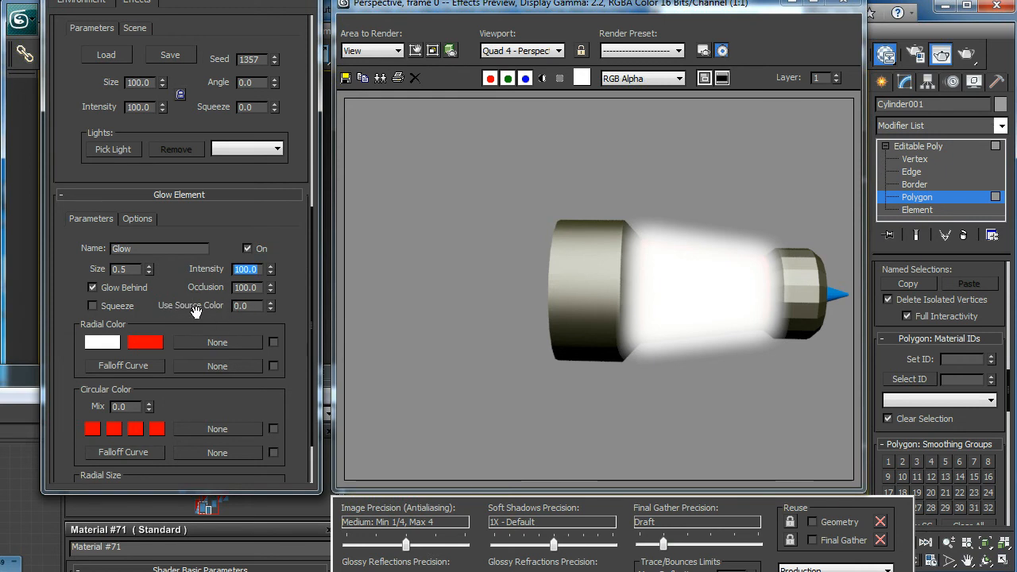
- Move the material editor window out of the way and set the Glow element's Use Source Color to 100
click(11, 383)
drag(57, 372, 582, 79)
drag(270, 334, 288, 300)
drag(487, 85, 24, 507)
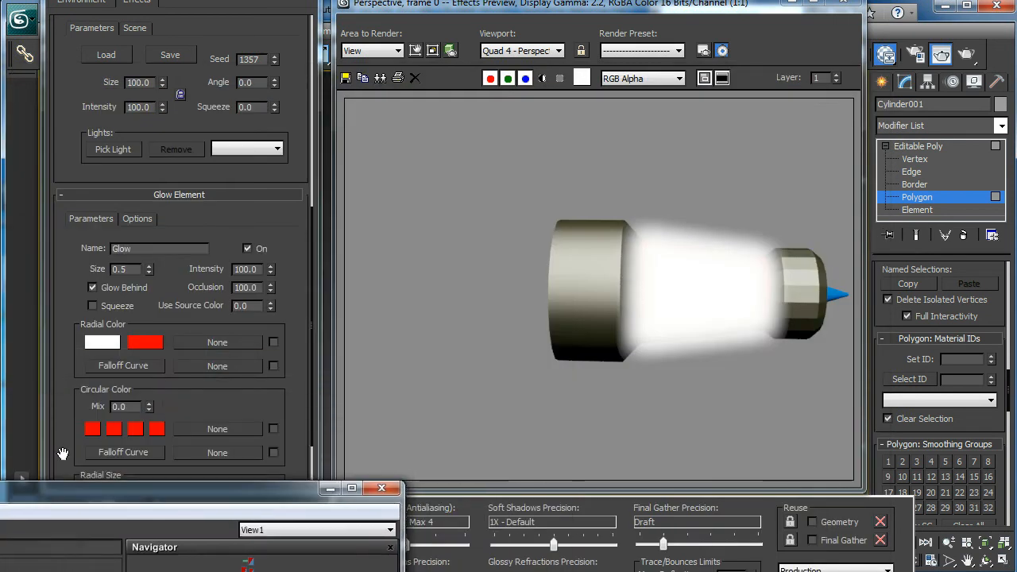
drag(271, 310, 253, 190)
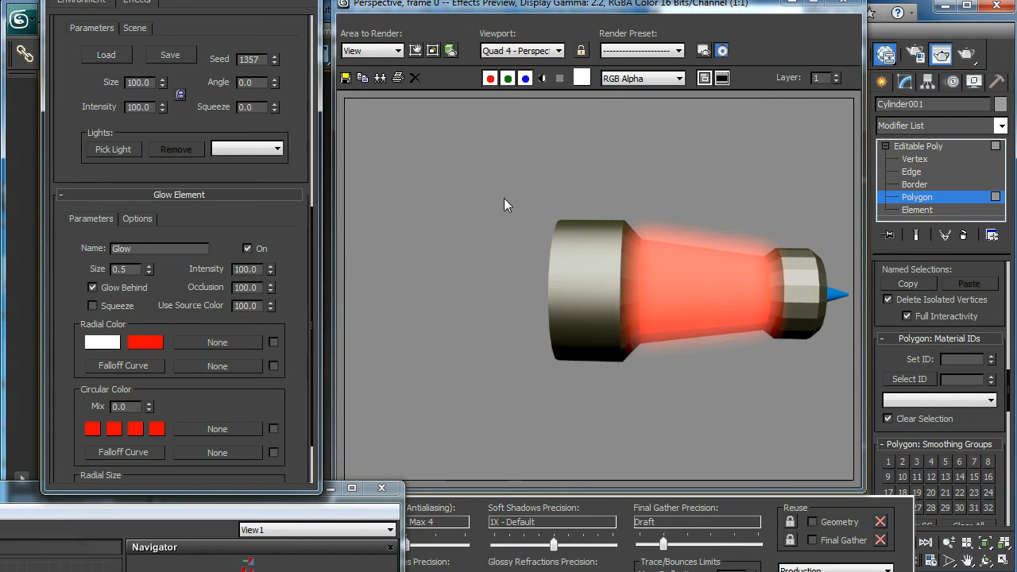
- Add a second Glow element to the Lens Effects, review the first one's Material ID option, and select the new element
drag(209, 32, 210, 316)
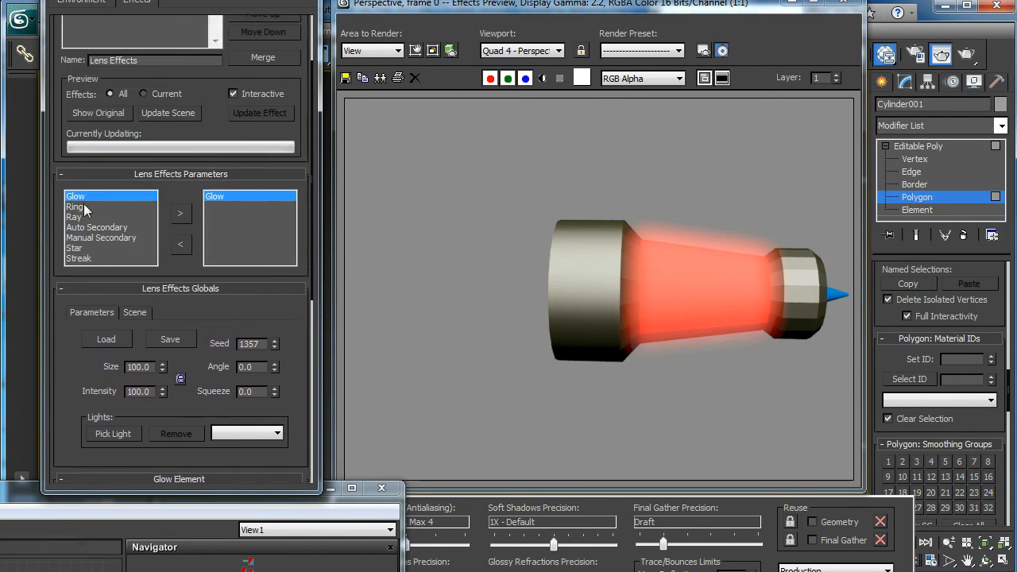
click(182, 215)
click(182, 216)
drag(268, 324, 284, 45)
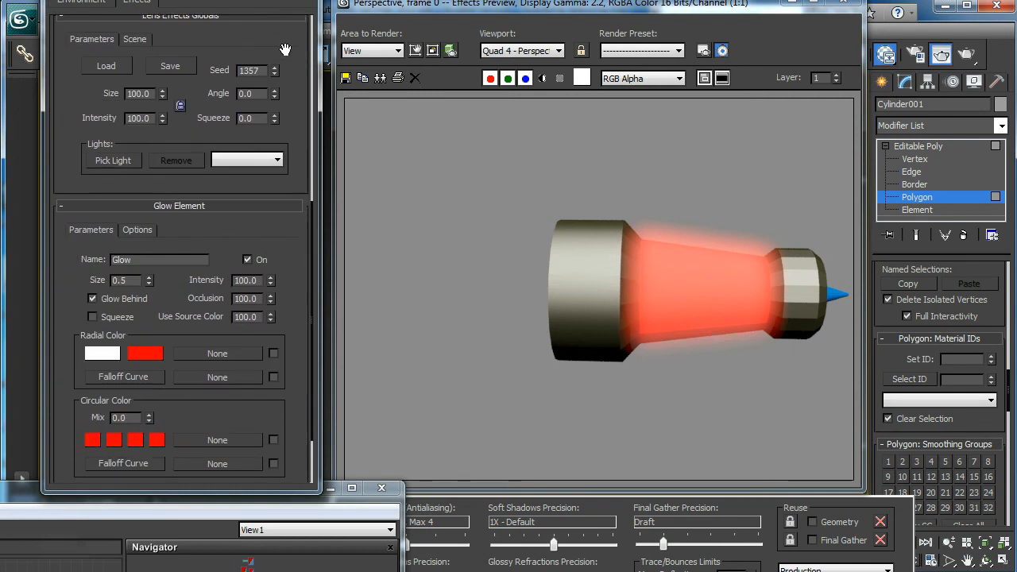
click(137, 229)
drag(210, 250, 216, 175)
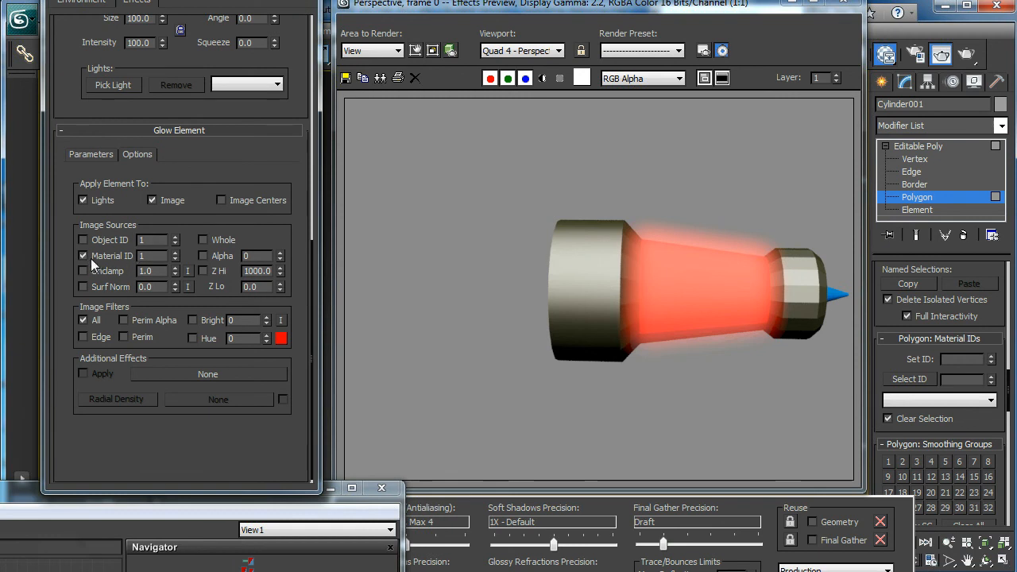
drag(266, 152, 274, 279)
click(228, 119)
drag(286, 317, 282, 98)
drag(241, 284, 239, 200)
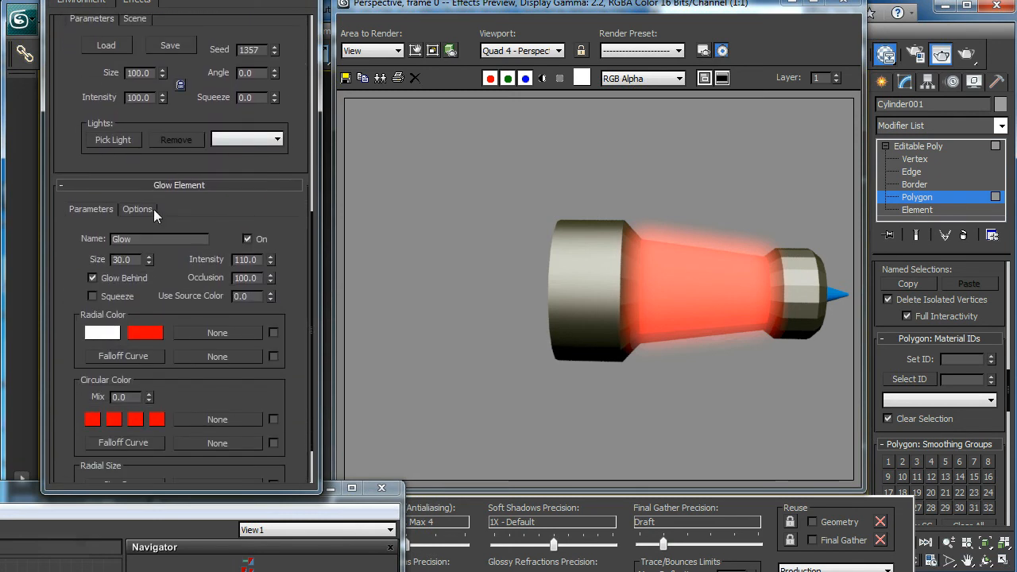
- Enable Material ID as the second Glow element's image source and set it to 2
click(137, 210)
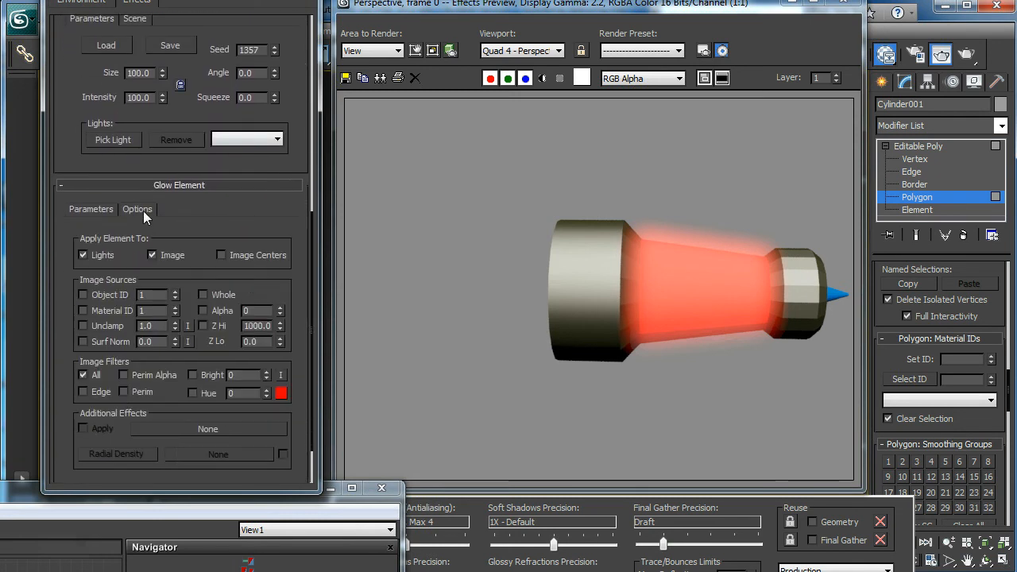
click(83, 311)
double_click(163, 311)
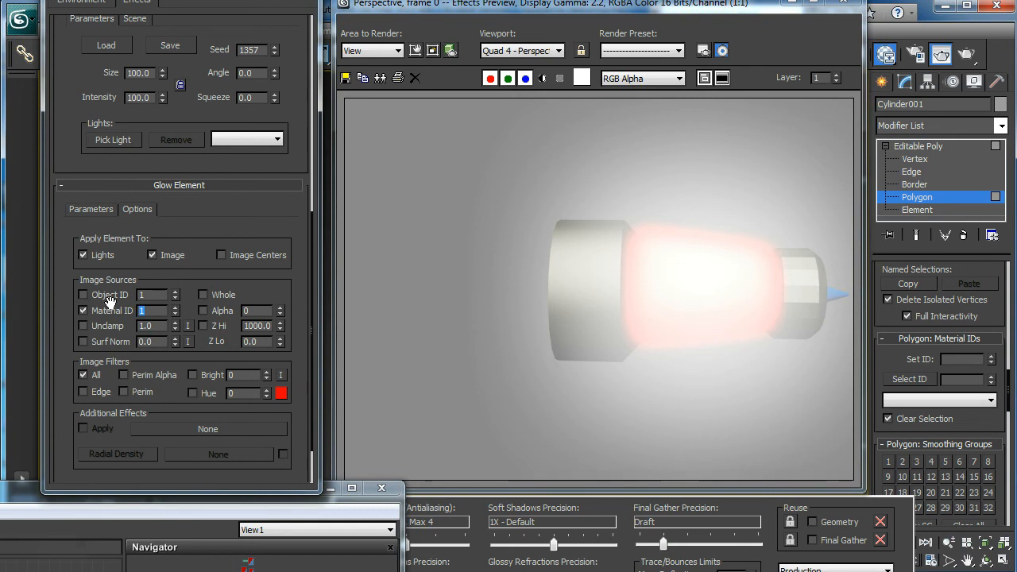
text(2)
key(Return)
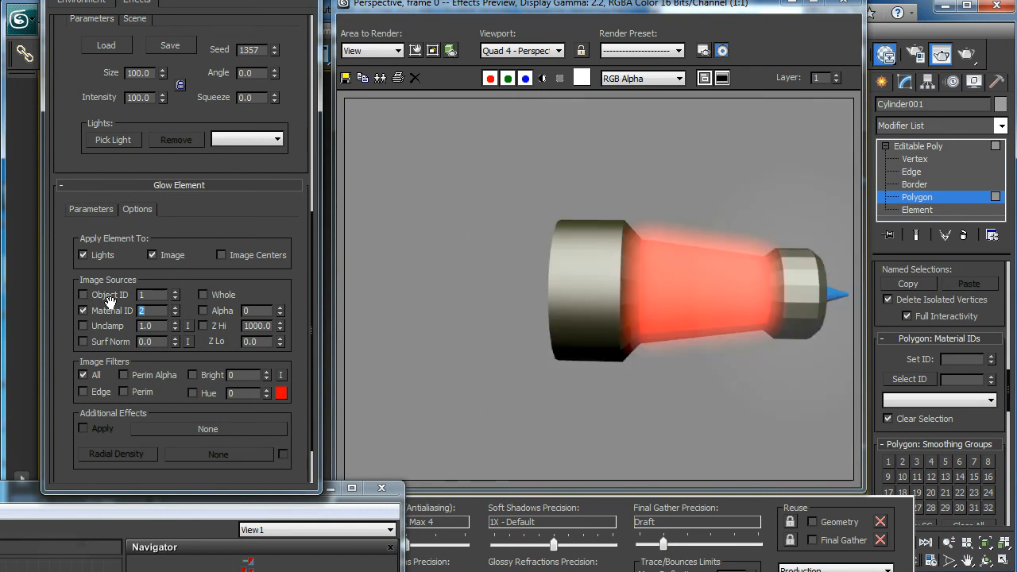
- Try a size of 10 for the second Glow element, and settle on a size of 0.5
drag(209, 213, 217, 278)
click(93, 310)
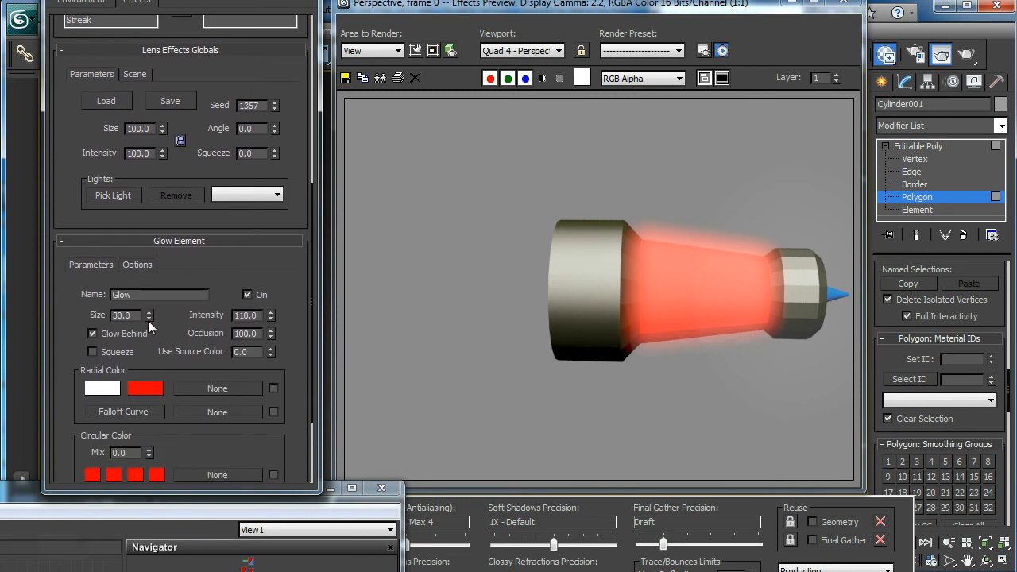
click(138, 315)
text(10)
key(Return)
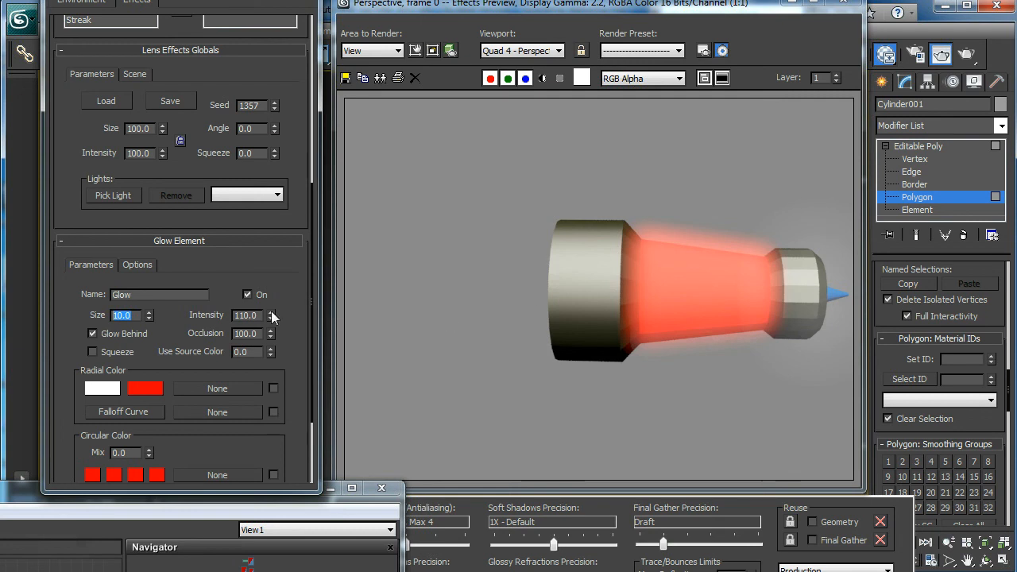
click(129, 315)
double_click(129, 315)
text(0.5)
key(Return)
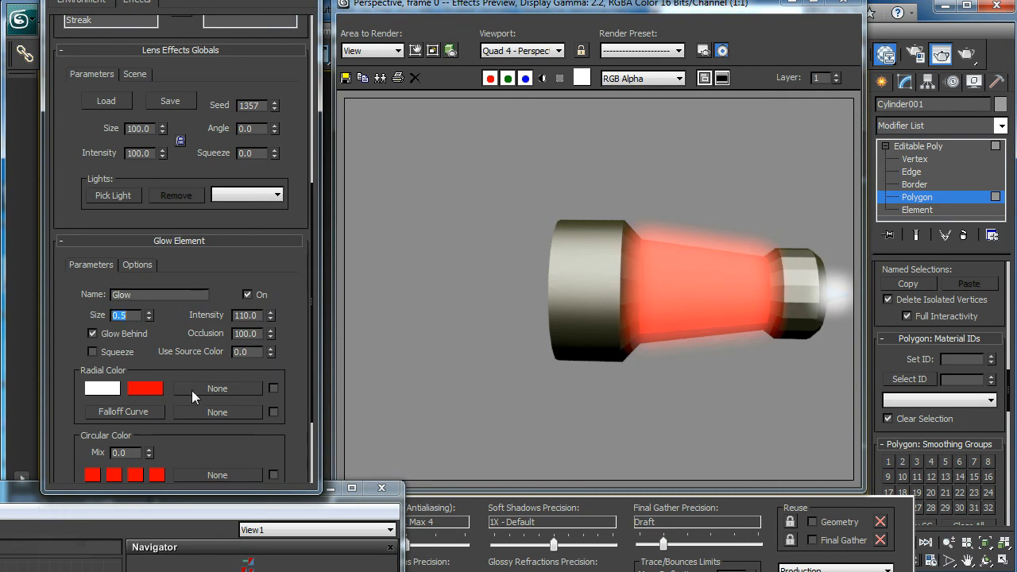
- Review the sub-material nodes in the material editor, move it aside, and set the second Glow element's Use Source Color to 100
drag(40, 494, 525, 16)
drag(385, 232, 353, 261)
drag(474, 334, 474, 344)
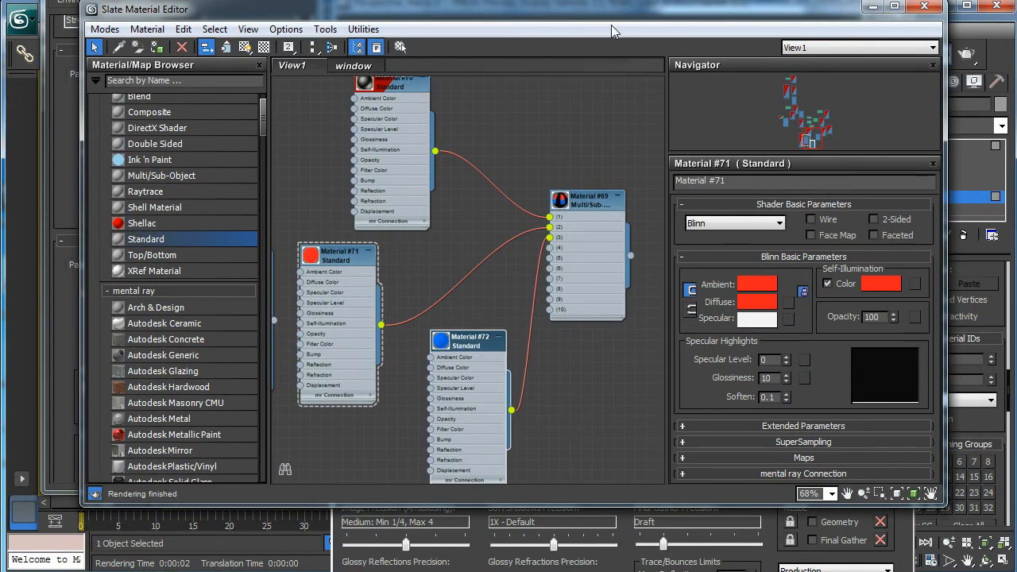
drag(621, 14, 134, 532)
drag(270, 356, 274, 260)
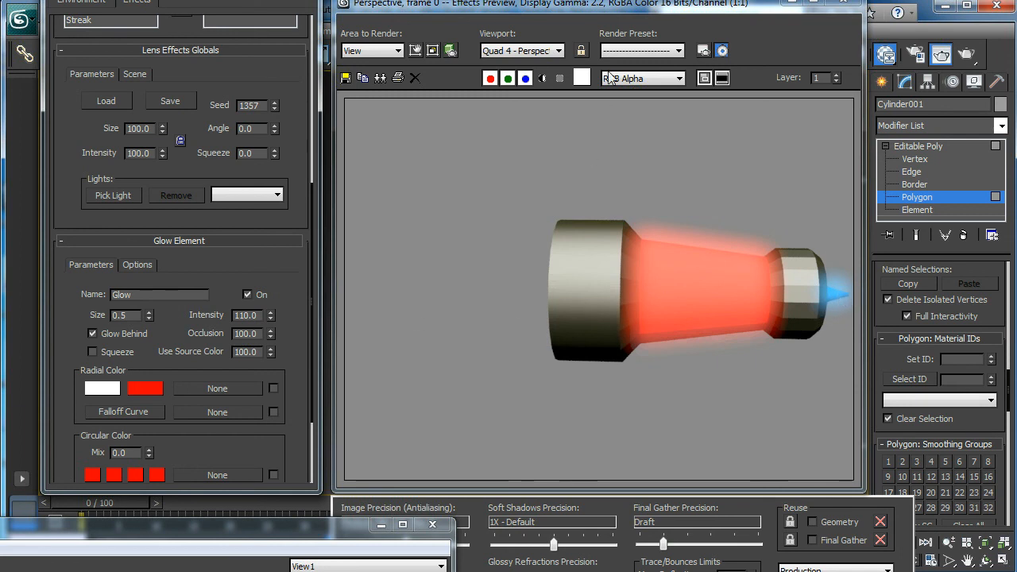
- Close the effects preview and the effects settings, and exit isolation mode to show the whole spaceship
click(843, 3)
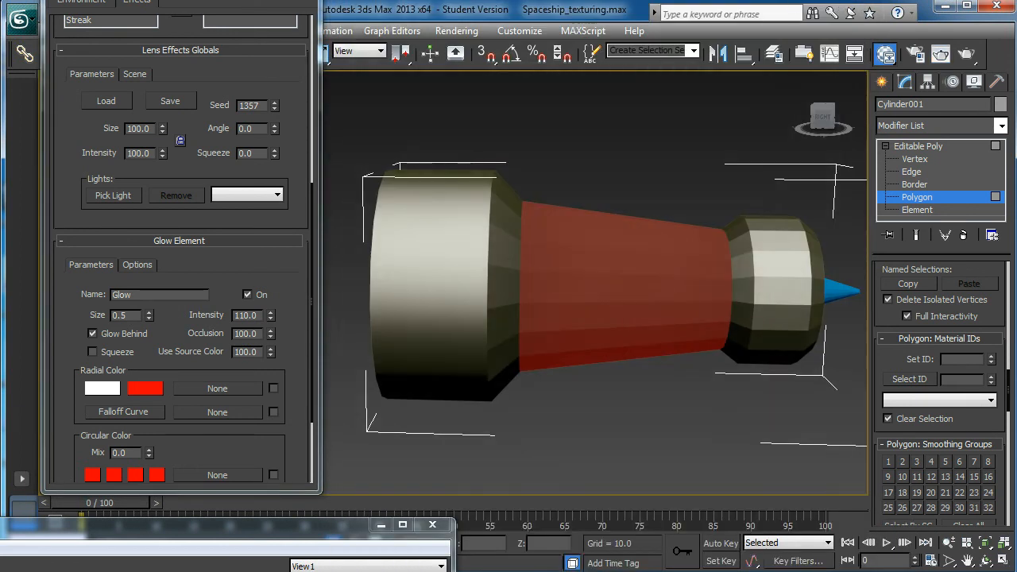
click(302, 1)
scroll(538, 242, down, 3)
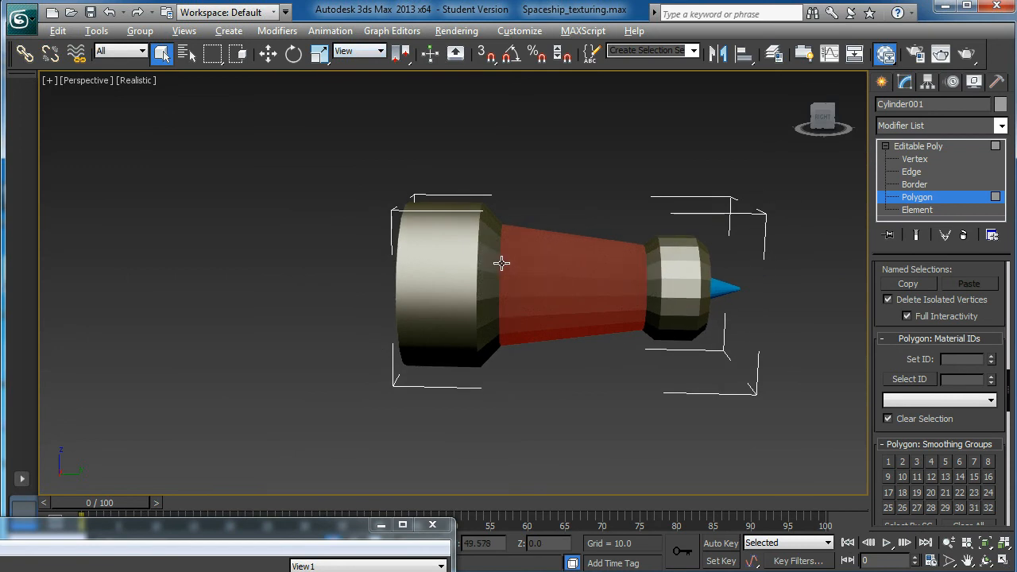
key(alt+q)
alt+middle_drag(477, 258, 501, 243)
scroll(497, 247, up, 3)
scroll(441, 246, up, 1)
- Select the group of pipes surrounding the engine's red section and activate the Move tool
click(441, 247)
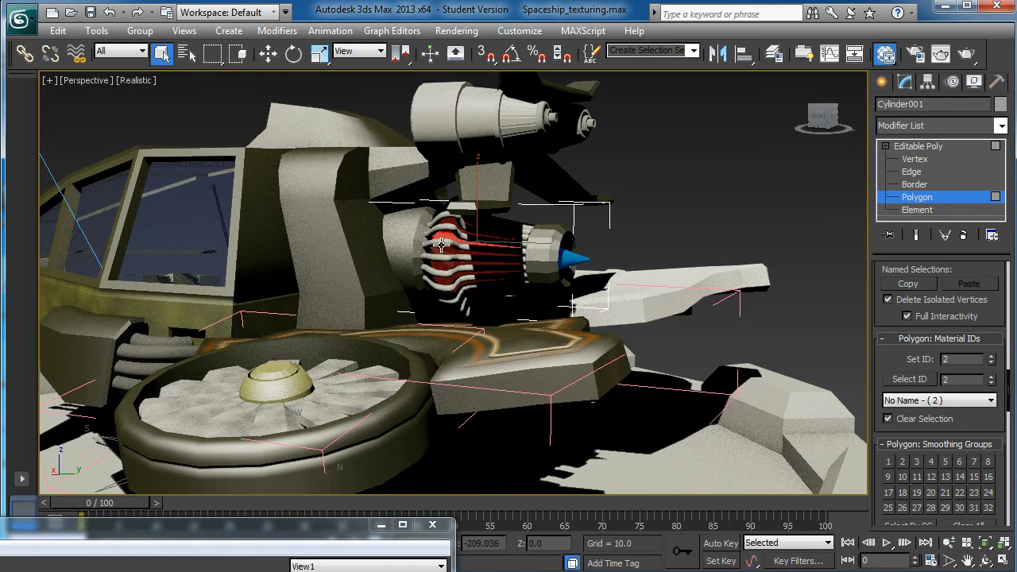
key(alt)
scroll(447, 224, up, 1)
click(440, 223)
alt+middle_drag(477, 233, 449, 247)
key(w)
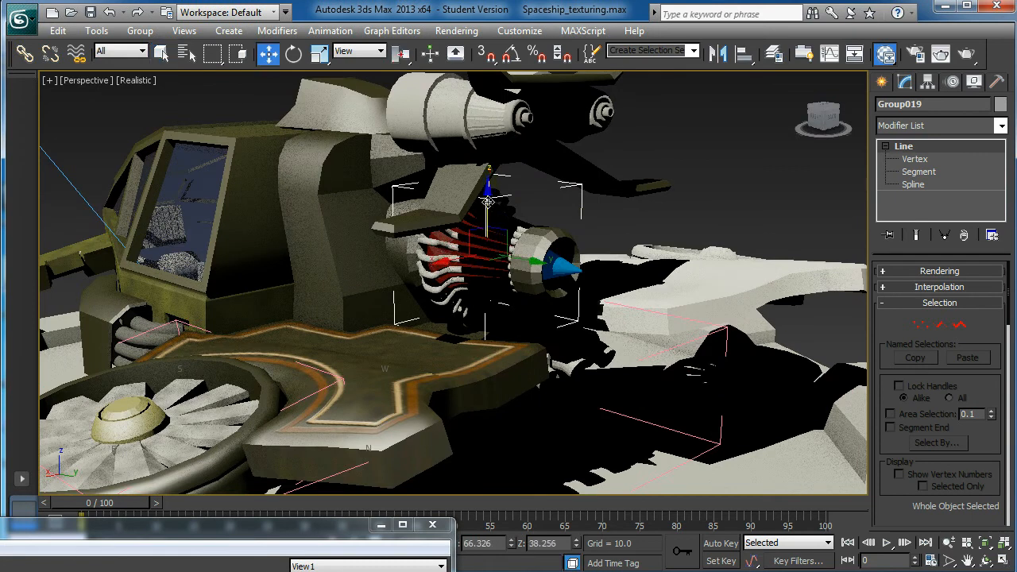
alt+middle_drag(488, 202, 438, 332)
drag(490, 189, 492, 169)
key(ctrl+z)
- Bring the material editor forward and duplicate the dark Standard material, Material #70, into an empty area of the node view
drag(188, 530, 448, 114)
scroll(284, 329, down, 1)
middle_drag(286, 332, 416, 354)
scroll(286, 352, down, 2)
middle_drag(288, 348, 181, 368)
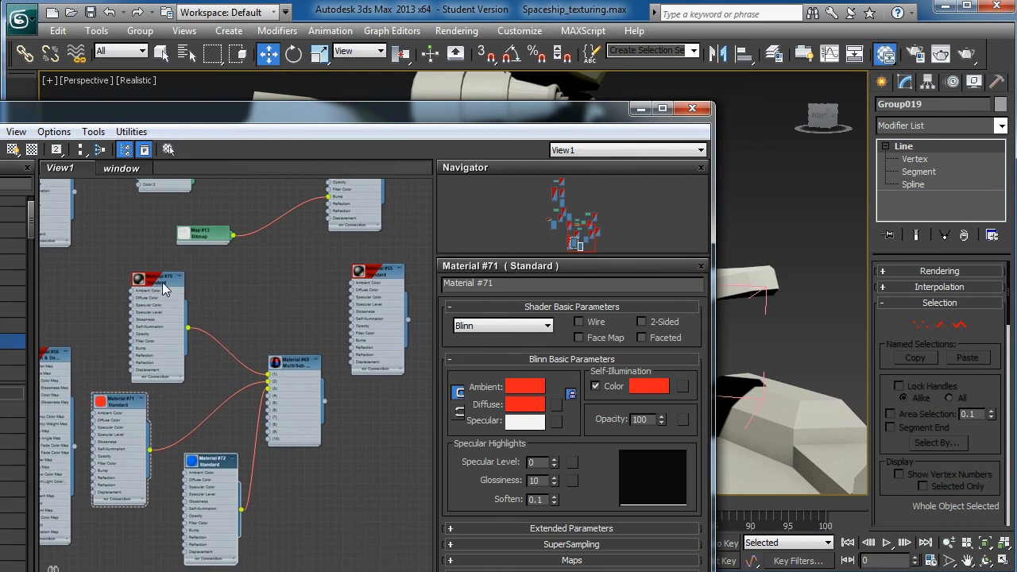
shift+drag(163, 278, 358, 476)
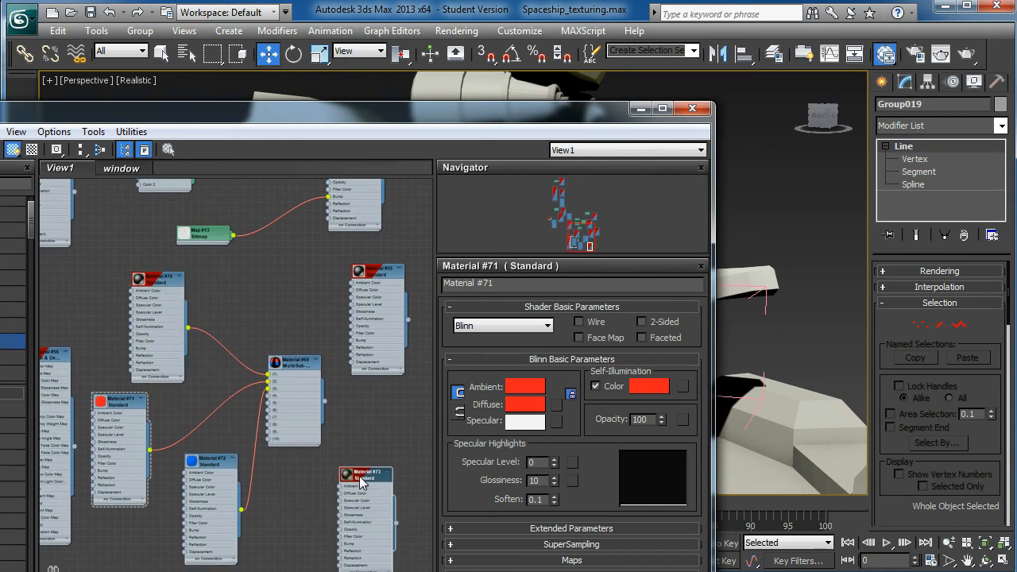
drag(151, 280, 151, 272)
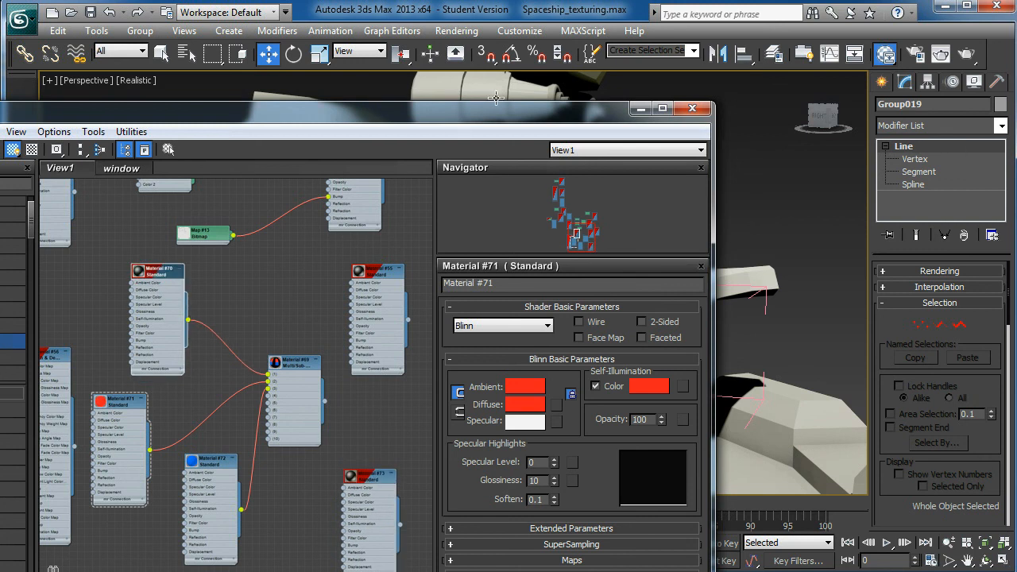
drag(493, 129, 380, 66)
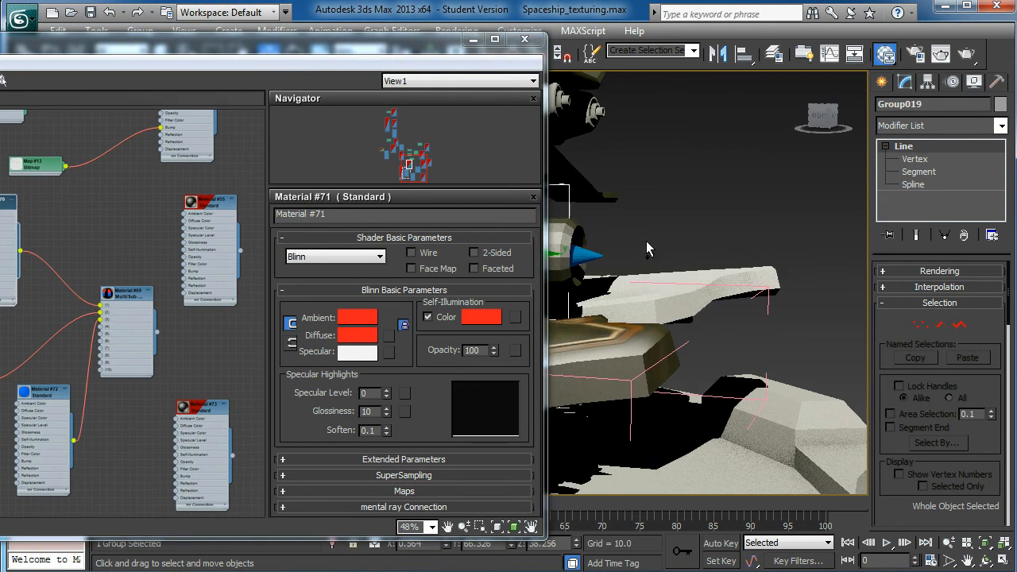
- Enlarge the copied material node's preview, open its parameters, and move the node up beside the Multi/Sub-Object material
scroll(769, 199, up, 2)
scroll(697, 245, down, 1)
middle_drag(697, 245, 840, 220)
scroll(679, 261, up, 1)
scroll(678, 262, down, 2)
middle_drag(559, 279, 773, 254)
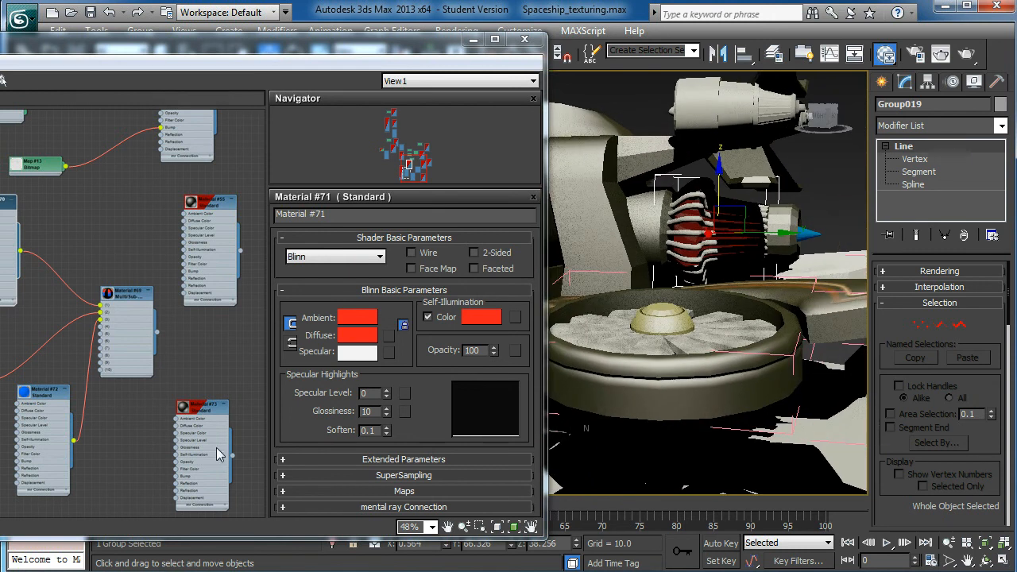
double_click(184, 407)
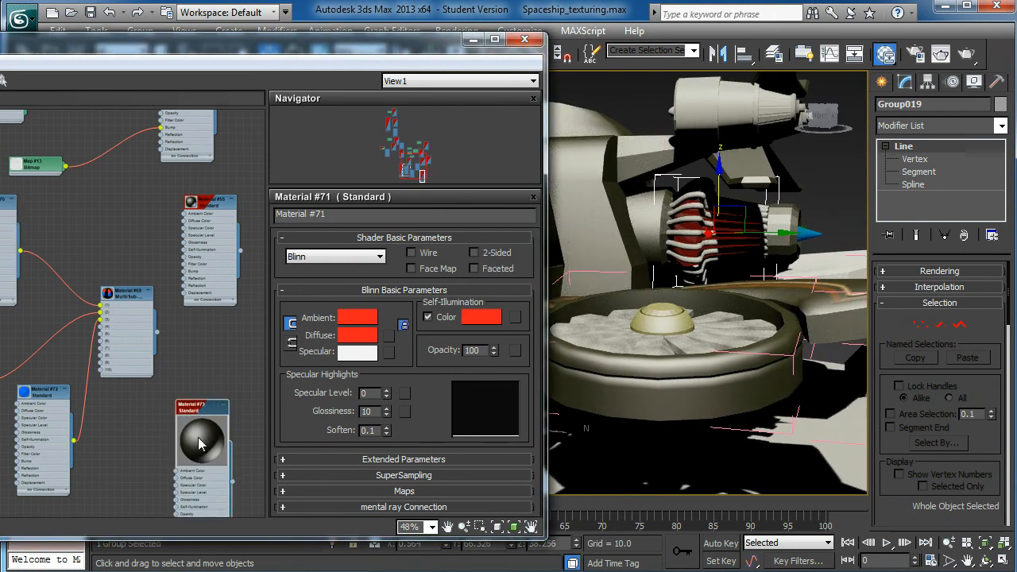
double_click(203, 415)
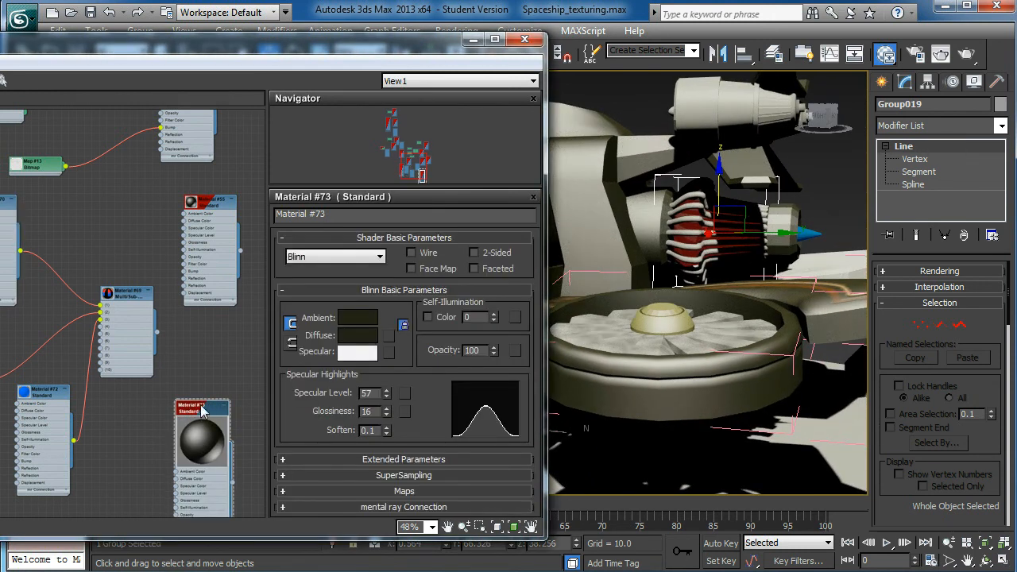
drag(203, 415, 202, 317)
- Lighten the copied material's diffuse color to a dark grey with RGB 29, 29, 26
click(353, 336)
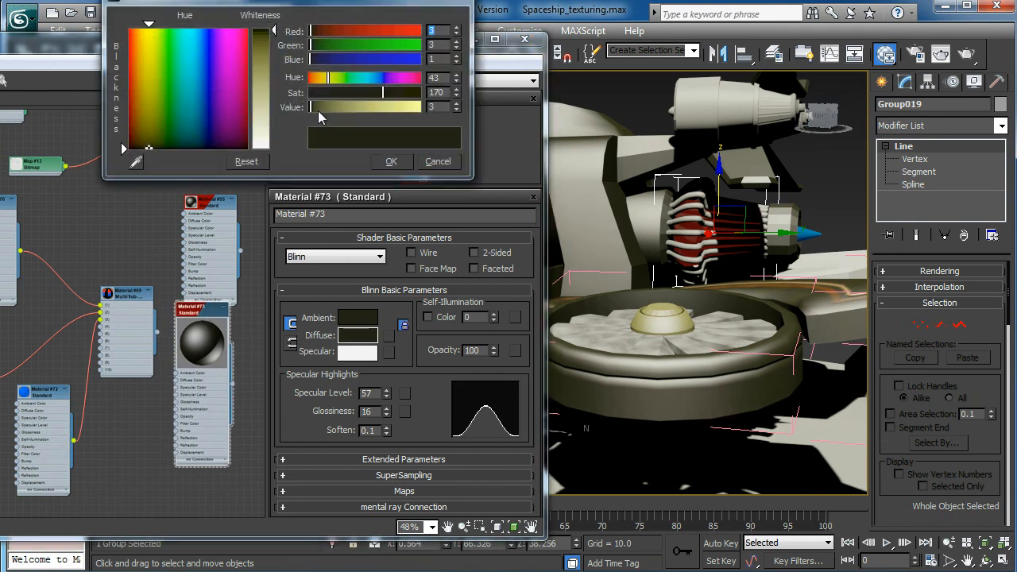
drag(310, 107, 313, 108)
drag(275, 31, 275, 53)
drag(333, 108, 322, 107)
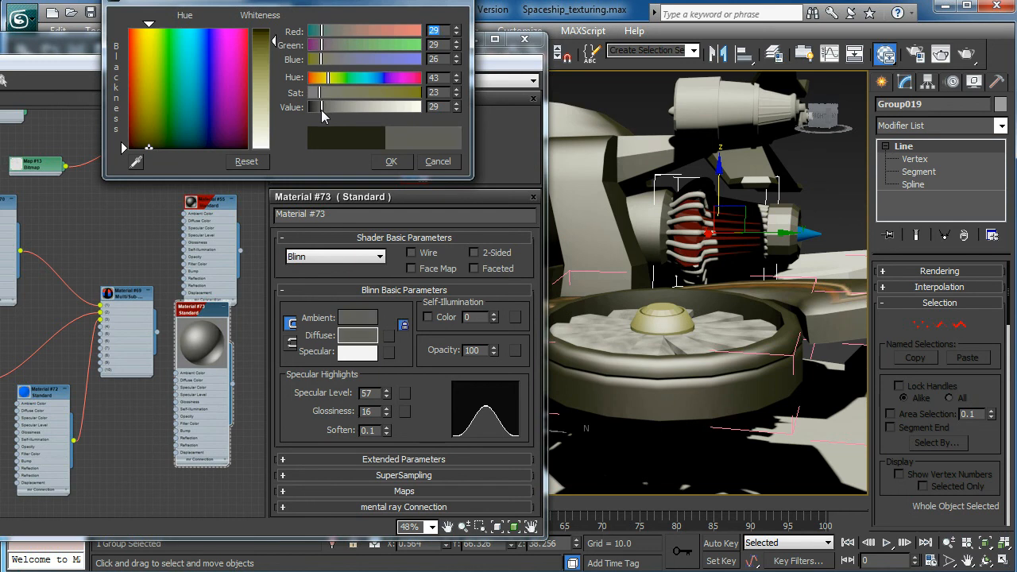
click(392, 161)
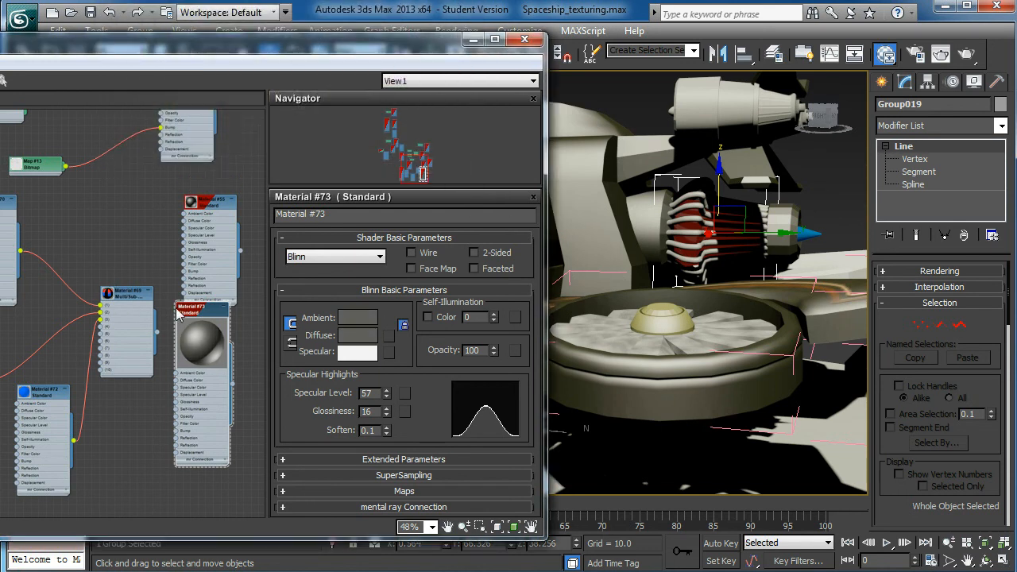
- Assign the grey copied material to the selected pipe group and close the material editor
drag(198, 310, 191, 347)
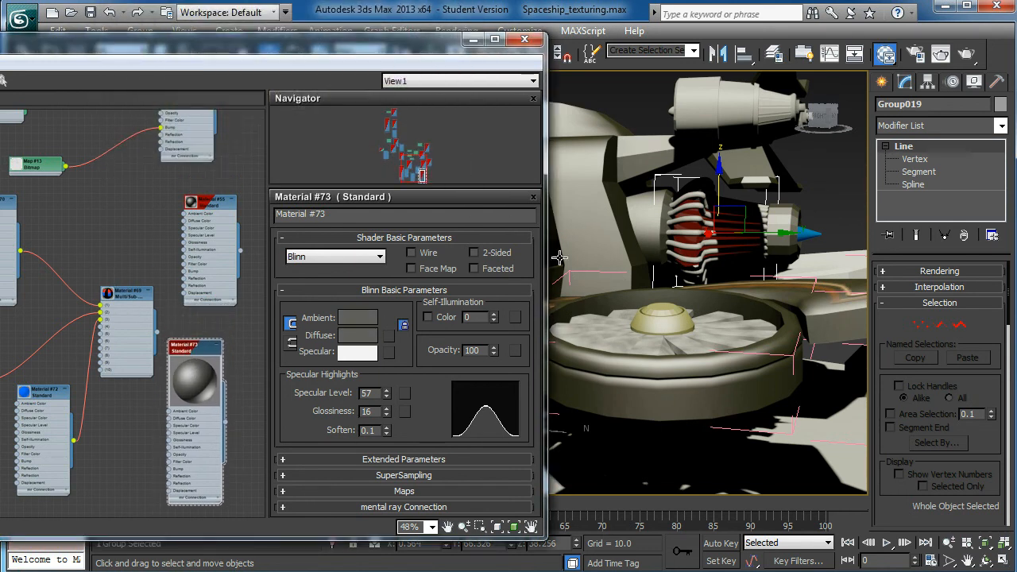
right_click(215, 357)
click(252, 305)
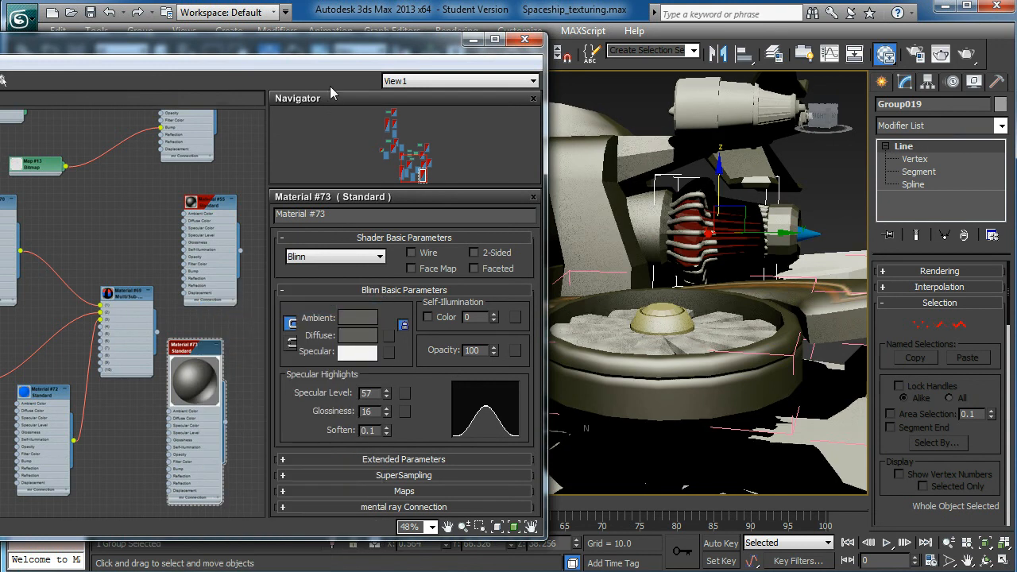
drag(339, 54, 92, 322)
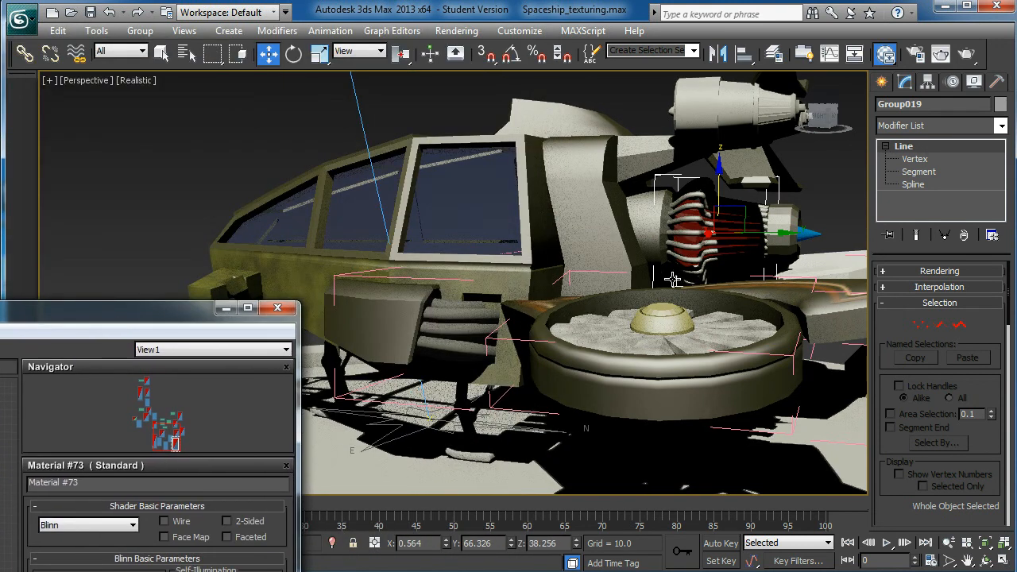
mouse_move(703, 202)
alt+middle_down()
mouse_move(689, 241)
mouse_move(705, 214)
mouse_move(692, 210)
alt+middle_up()
alt+middle_drag(668, 259, 705, 221)
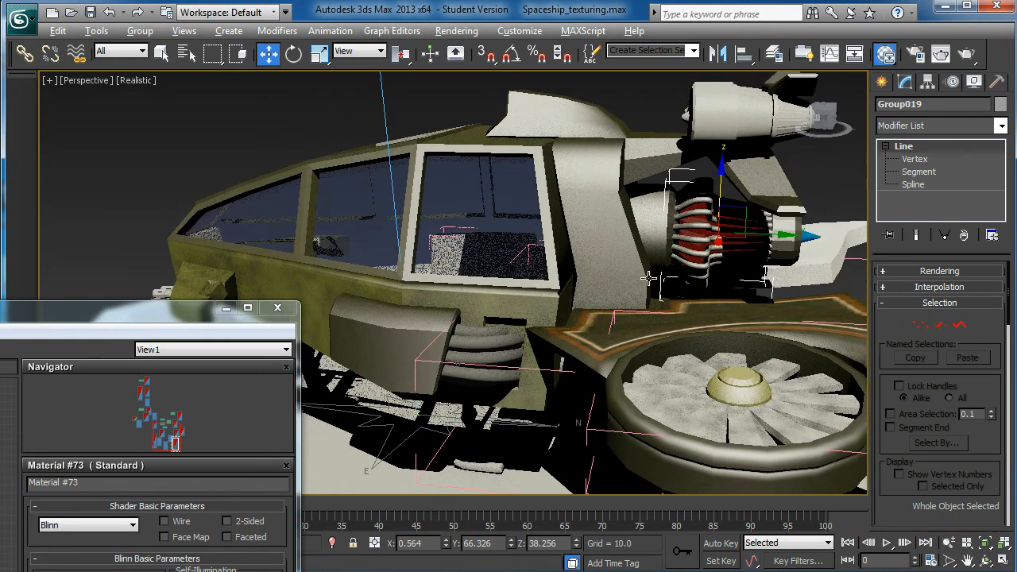
key(alt)
click(278, 309)
- Render the perspective view with the cockpit and glowing engine in frame, and dismiss the mental ray message window
scroll(468, 328, up, 1)
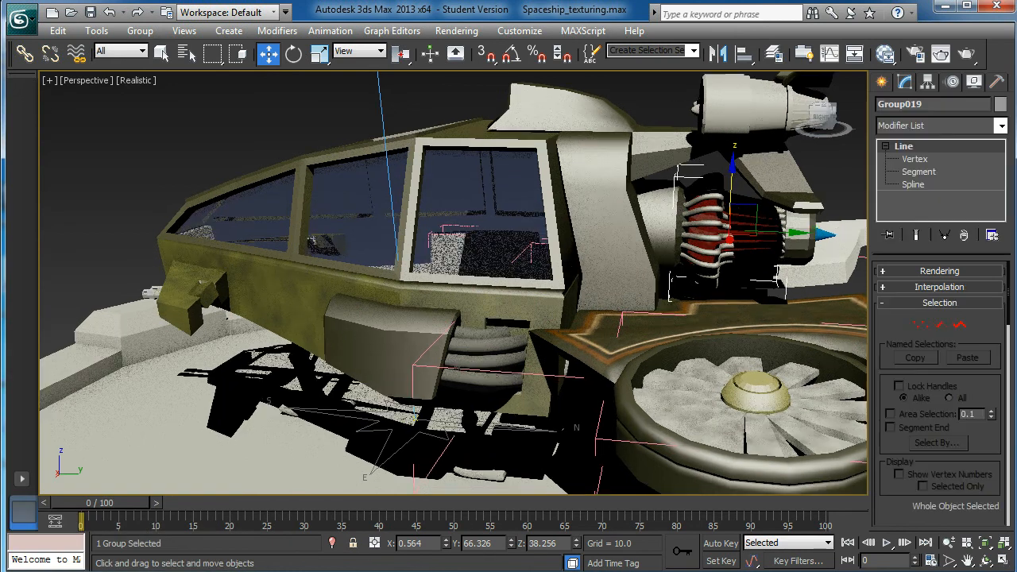
middle_drag(518, 315, 445, 320)
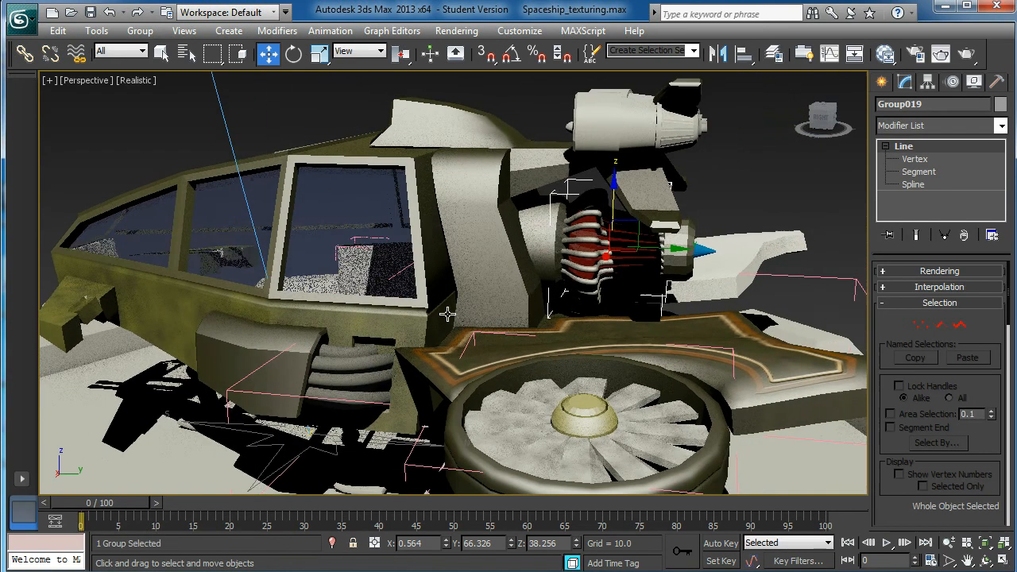
click(967, 55)
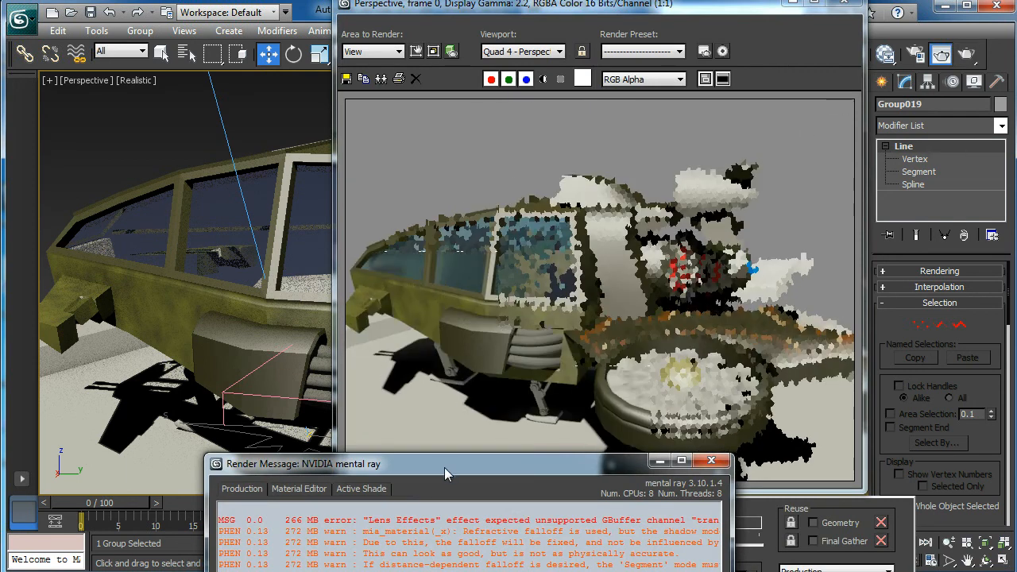
drag(445, 467, 380, 215)
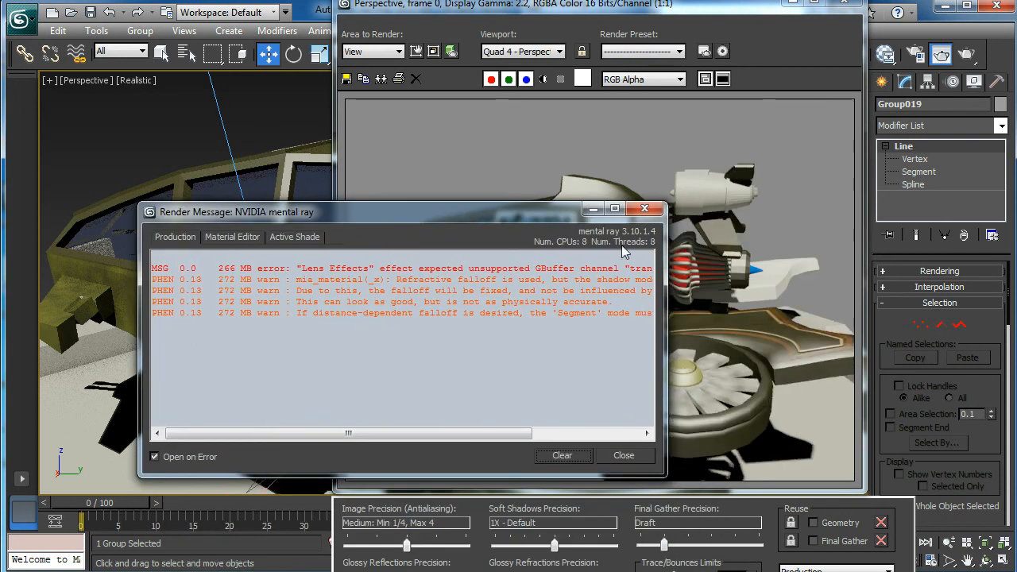
click(646, 209)
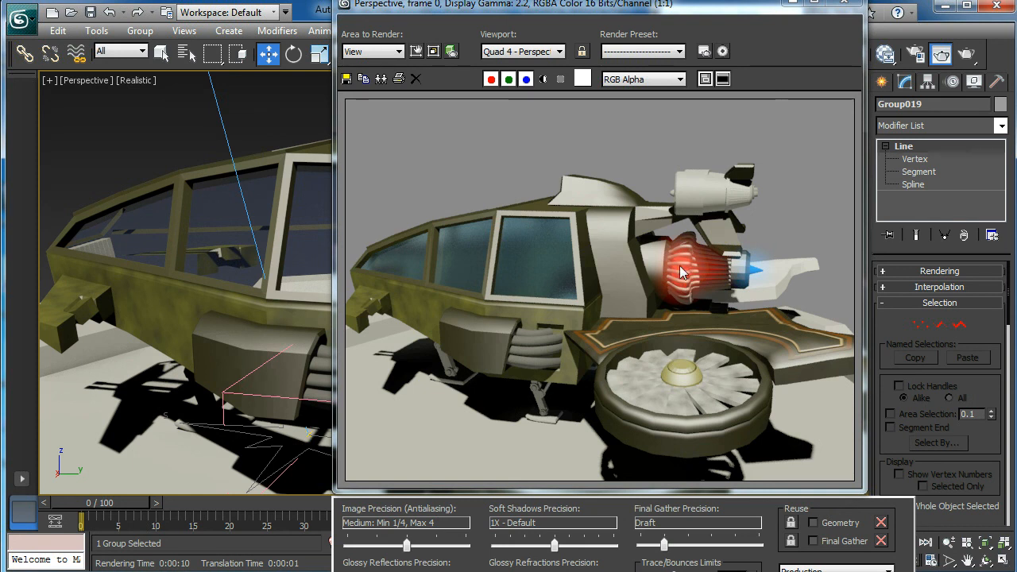
drag(692, 10, 539, 0)
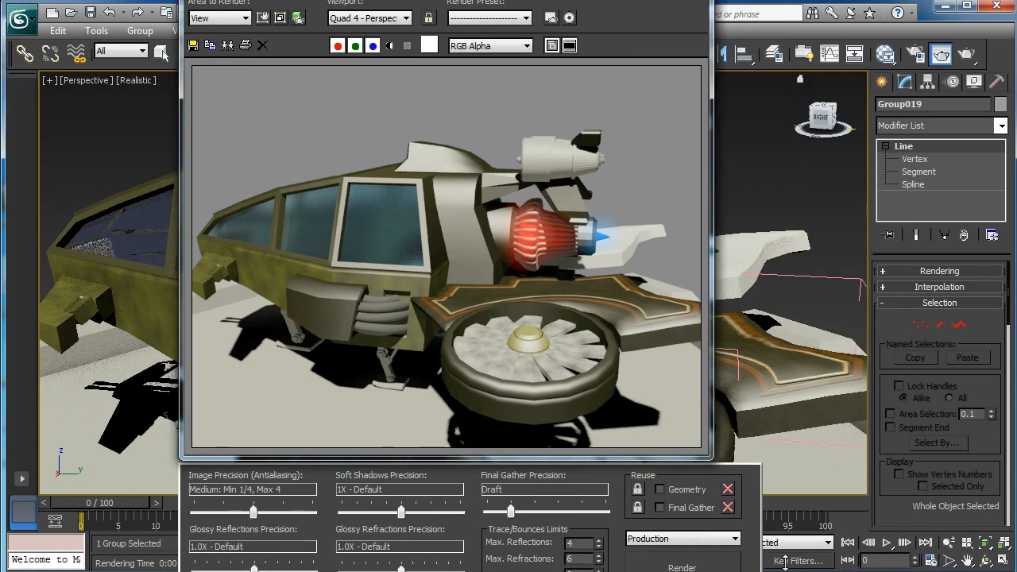